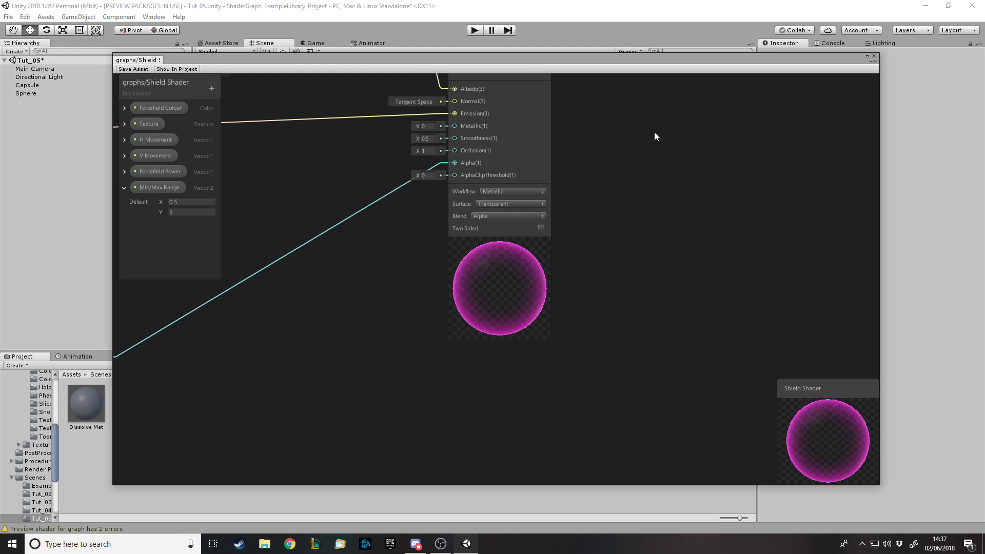
Step: Move the Shield Shader graph window out of the way and create a material named Forcefield Mat in the Tut_05 folder
left_click_drag(448, 63, 984, 135)
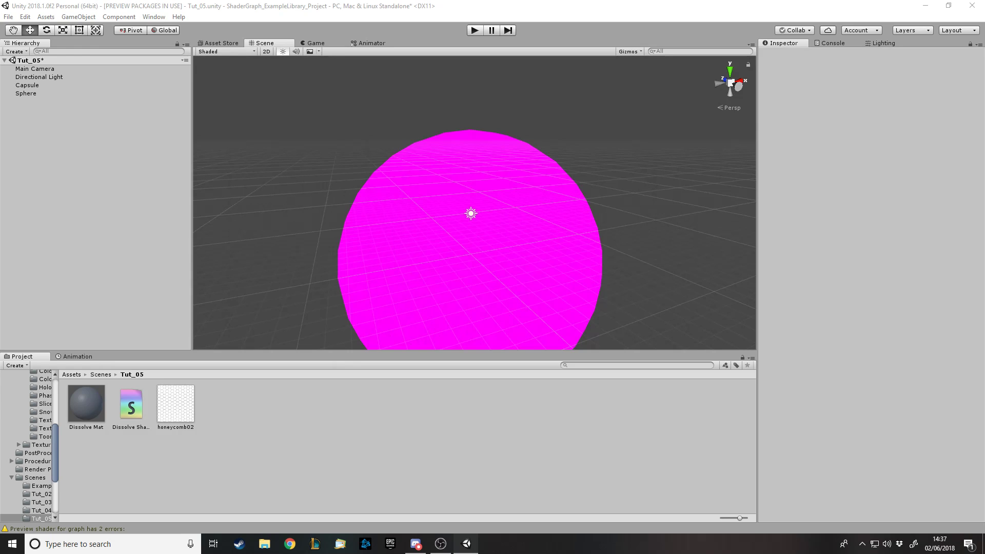
right_click(315, 408)
mouse_move(371, 197)
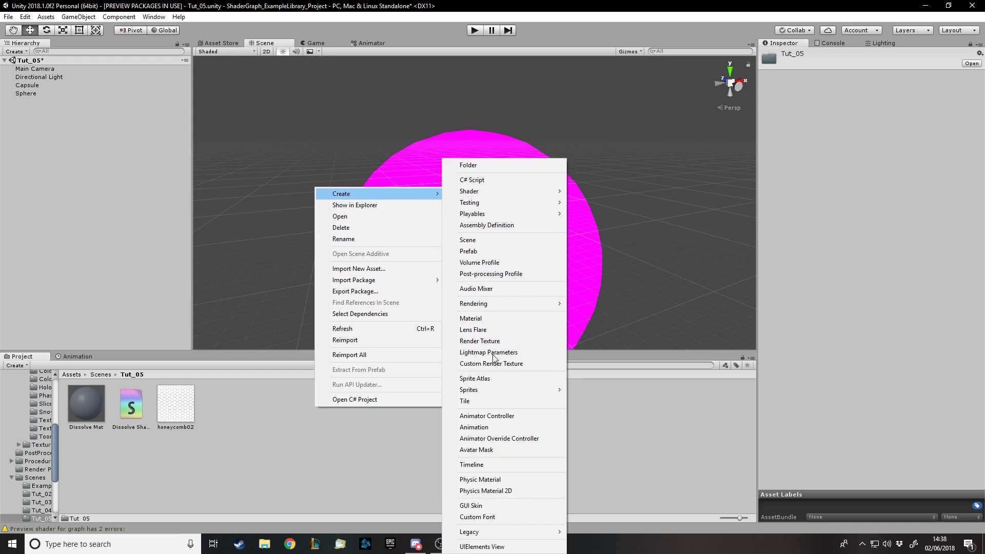
left_click(491, 319)
type("Fo")
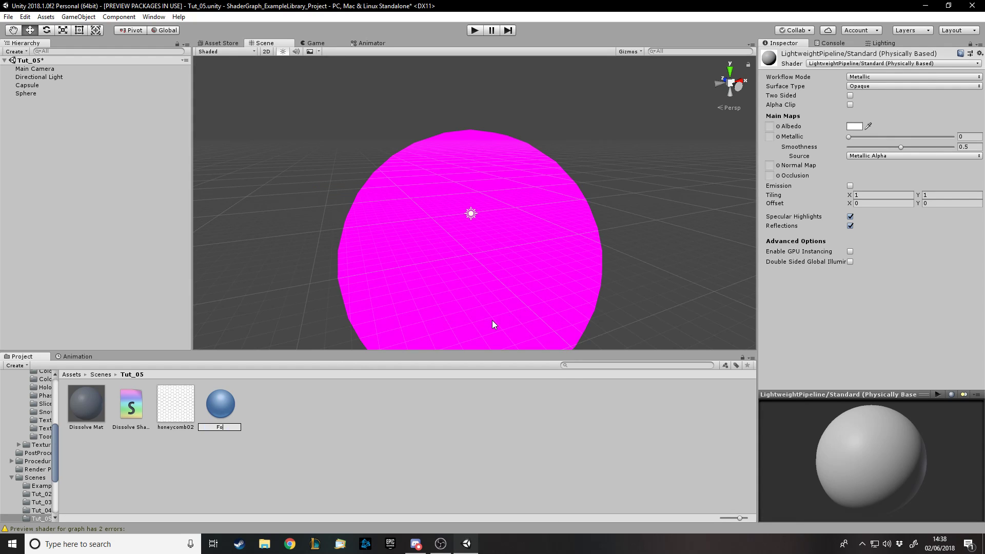
type("rcefield Mat")
key("Return")
Step: Assign the Forcefield Mat material to the Sphere object
left_click_drag(168, 411, 57, 121)
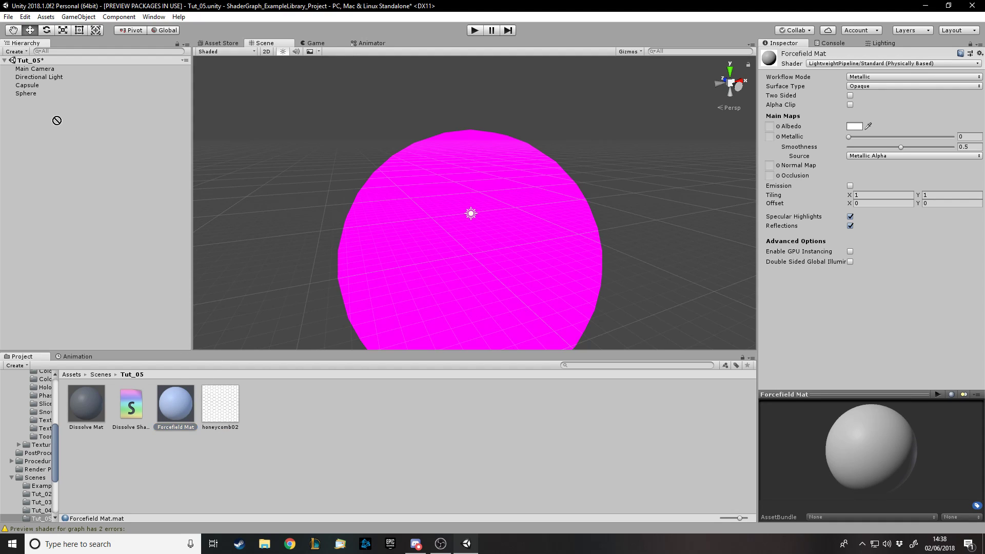
left_click(42, 95)
left_click_drag(167, 412, 44, 94)
Step: Create a PBR Graph shader named Forcefield Shader in the Tut_05 folder and assign it to Forcefield Mat
right_click(296, 414)
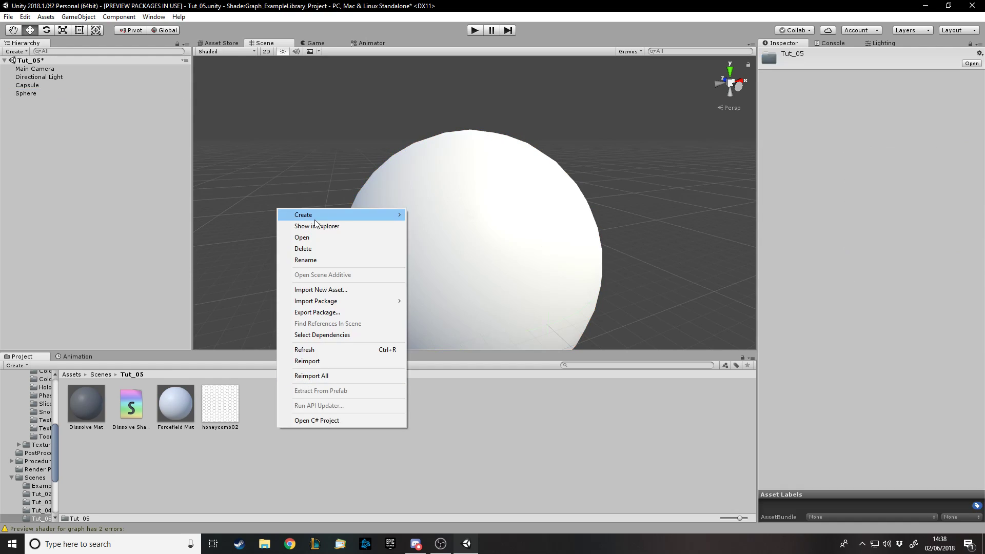
mouse_move(313, 214)
mouse_move(451, 191)
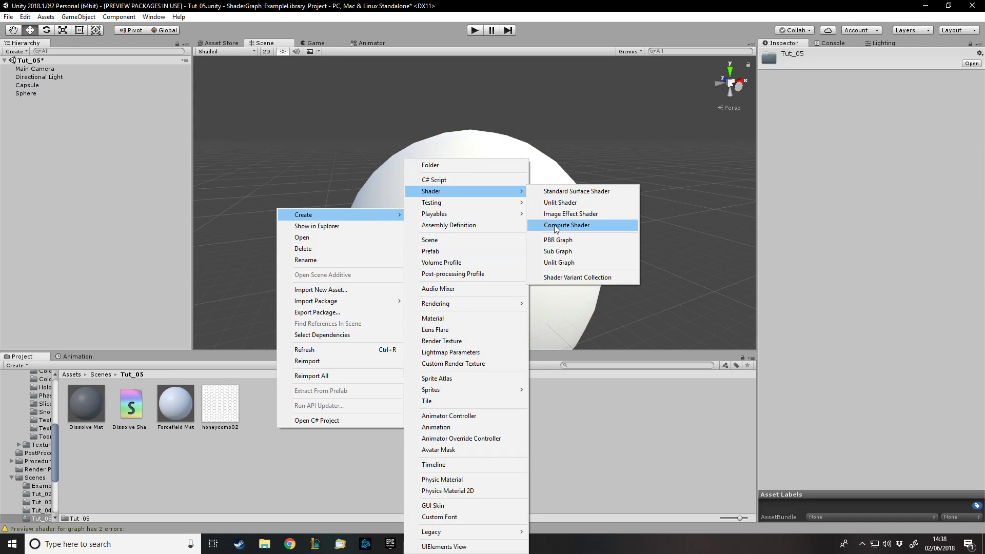
left_click(563, 245)
type("Forcefield Sahd")
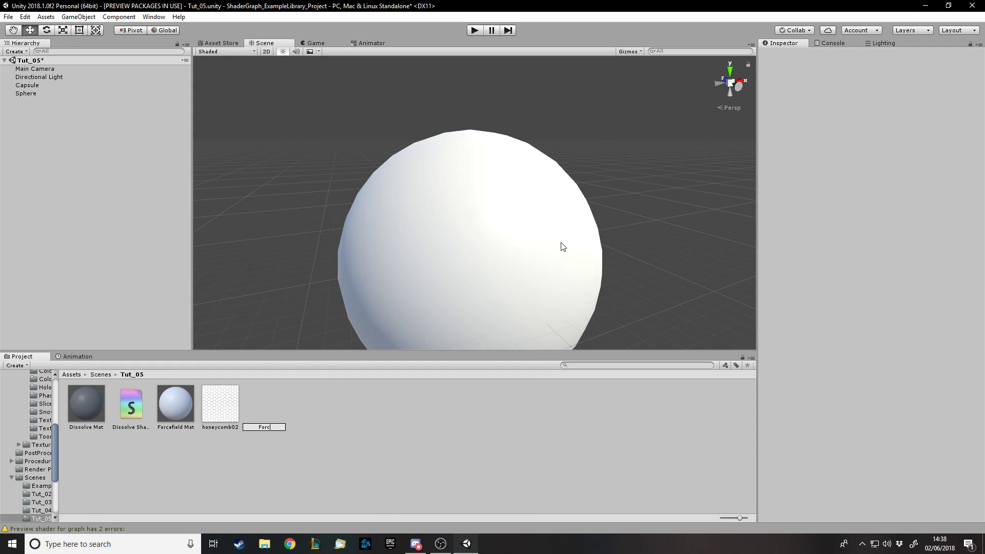
key("BackSpace")
key("BackSpace")
key("BackSpace")
type("hader")
key("Return")
left_click_drag(220, 412, 177, 411)
Step: Open the honeycomb02 image in Paint to examine its hexagon pattern, and return to Unity
left_click(265, 408)
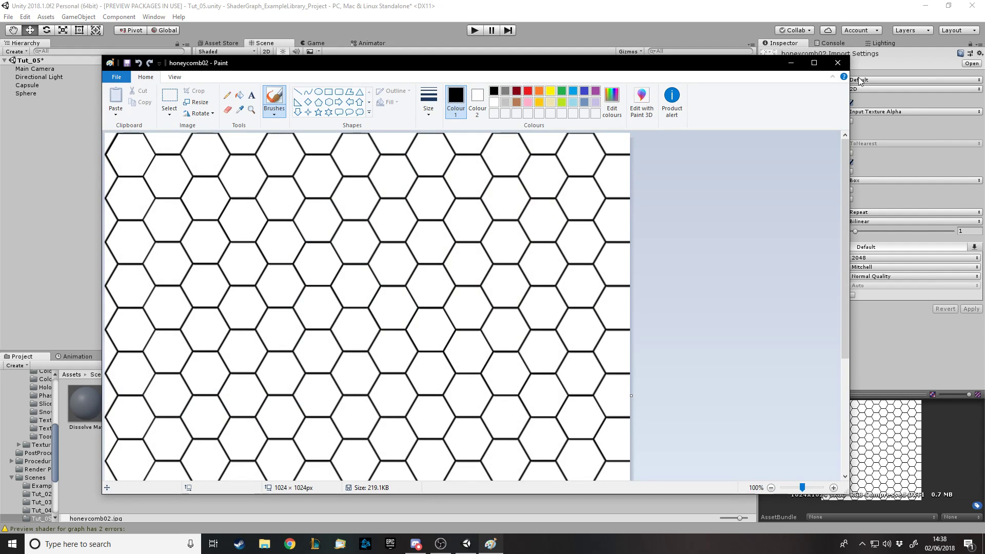
scroll(818, 182, "down", 2)
scroll(818, 184, "up", 2)
left_click(841, 65)
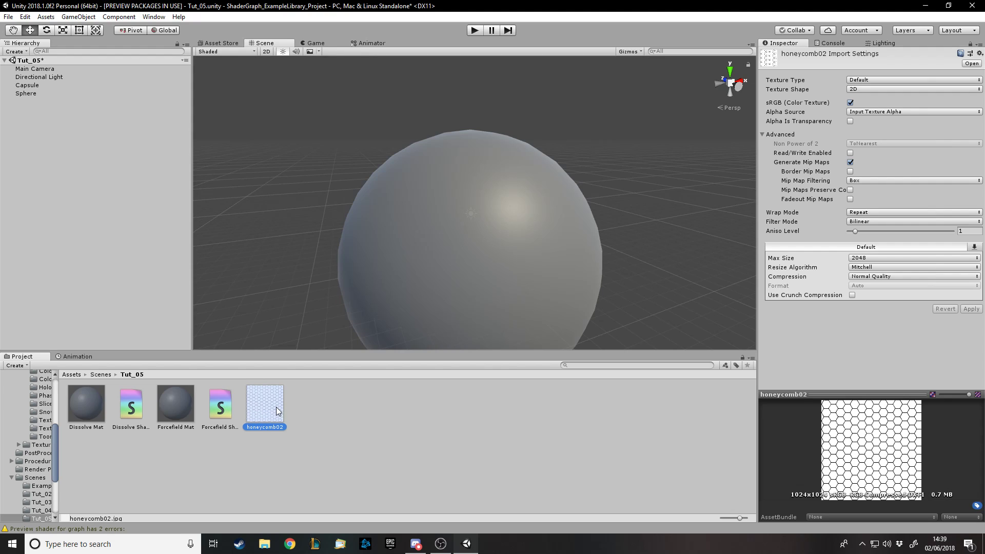
Step: Open the Forcefield Shader graph and add a Texture property named Forcefield Texture
left_click(230, 404)
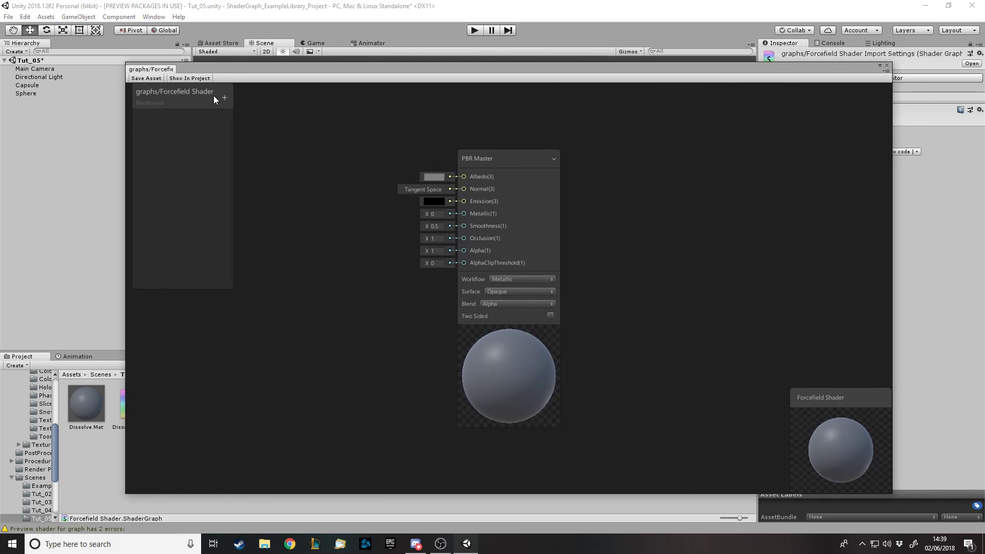
left_click(224, 98)
left_click(273, 164)
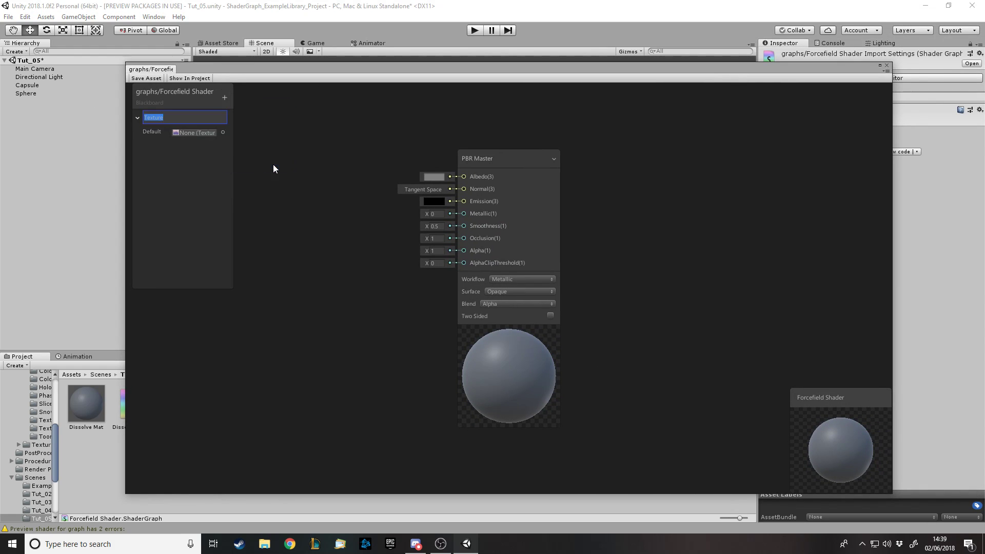
type("Forcefield Texture")
key("Return")
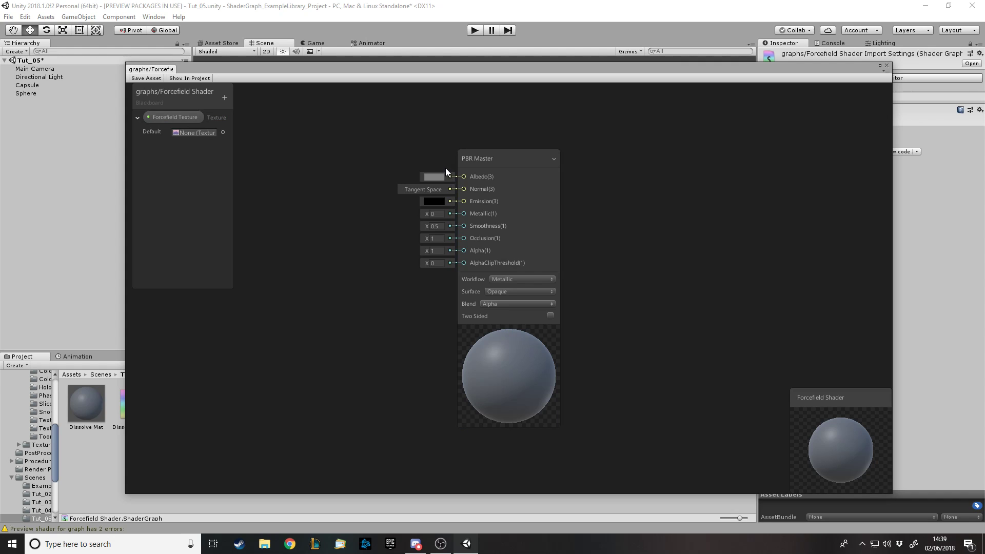
Step: Add a Color property named Focefield Colour to the shader's blackboard
left_click(224, 99)
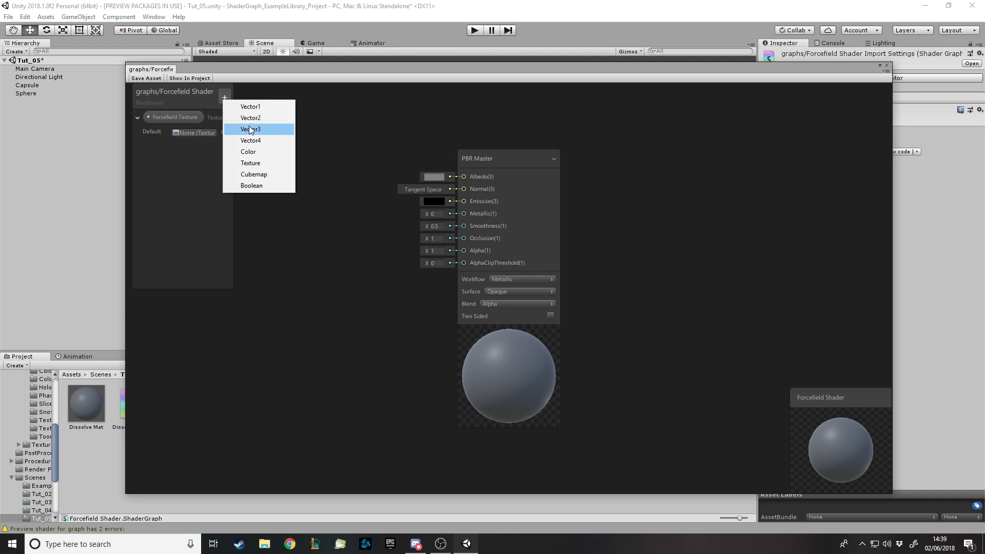
left_click(259, 151)
type("Foc")
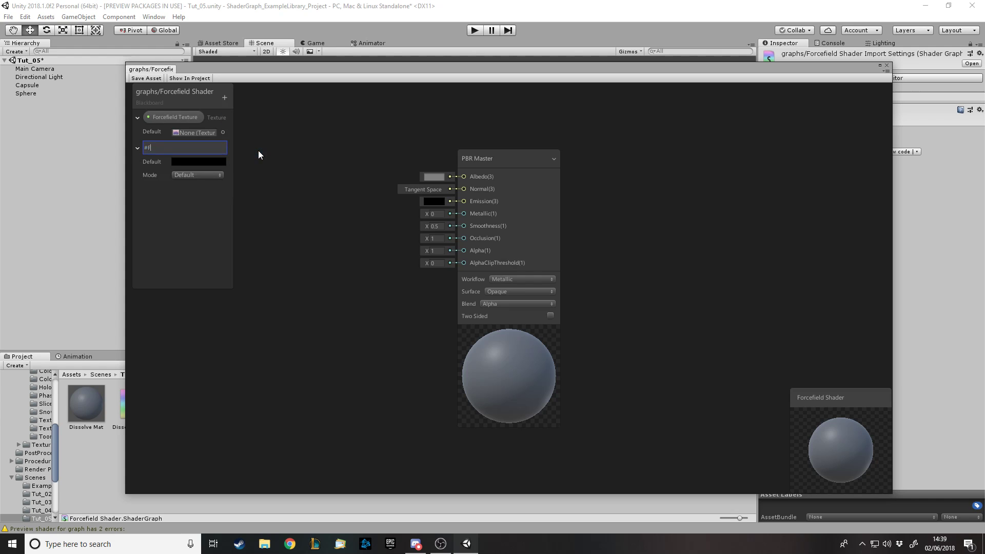
type("efield Colour")
key("Return")
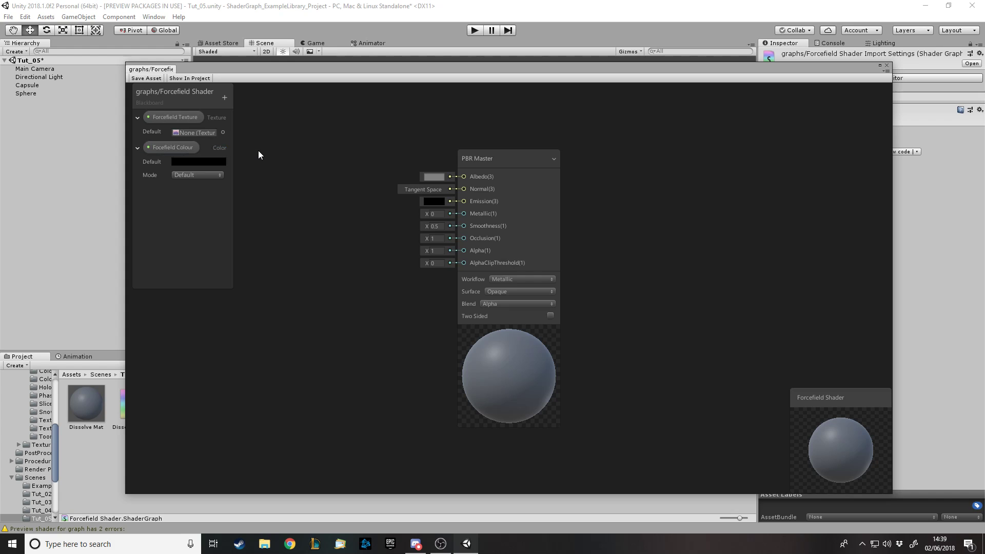
Step: Add a Vector1 property named H Movement to the shader's blackboard
left_click(225, 97)
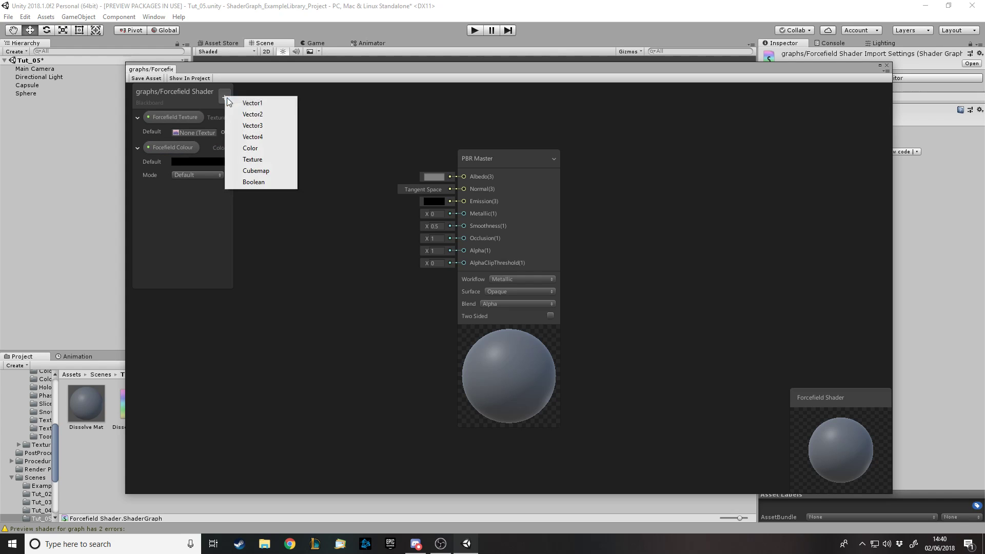
left_click(266, 104)
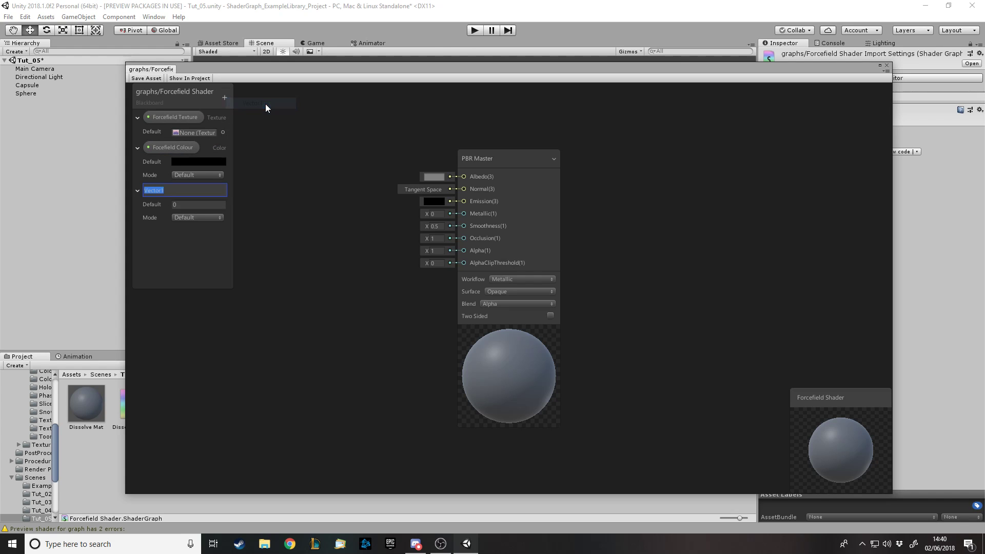
type("H Movement")
key("Return")
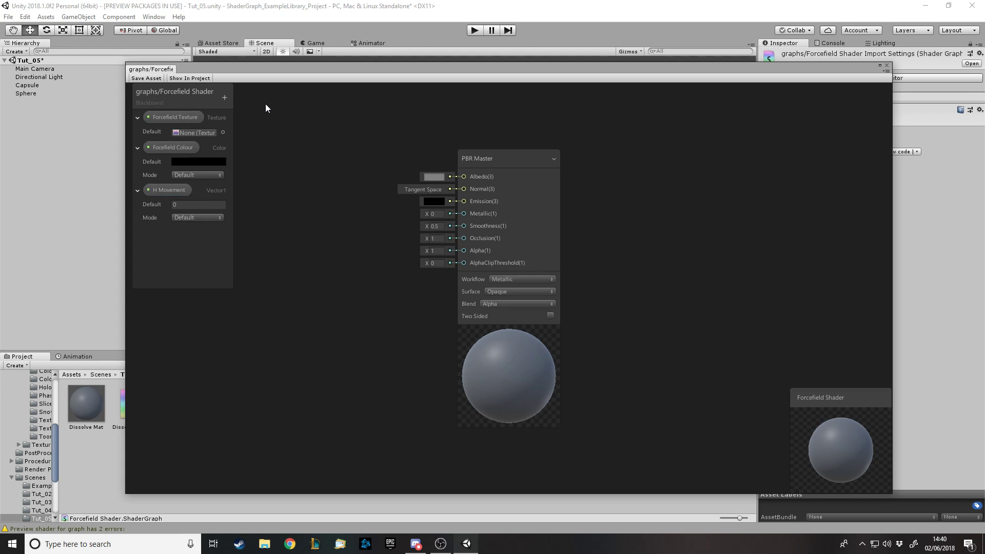
Step: Add a Vector1 property named V Movement to the shader's blackboard
left_click(225, 97)
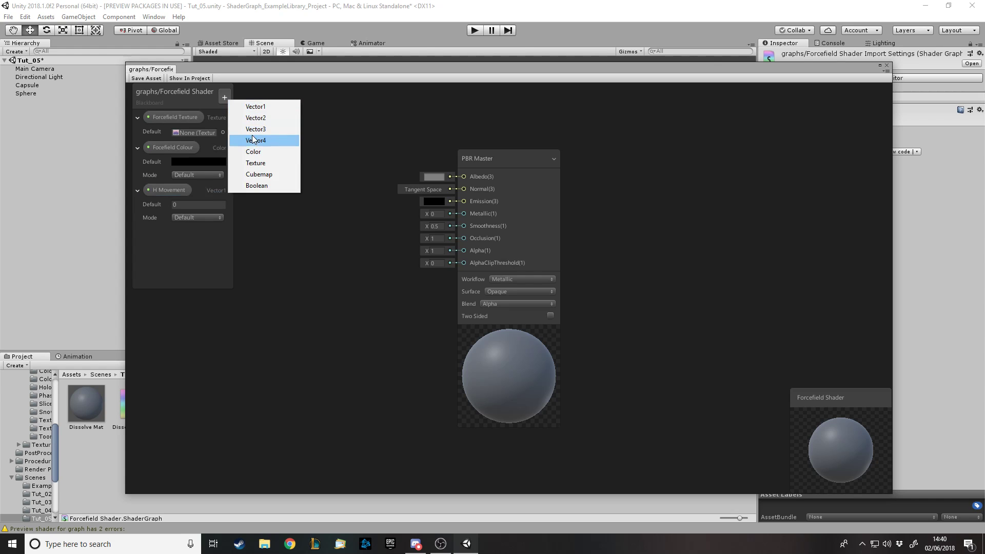
left_click(267, 106)
type("V")
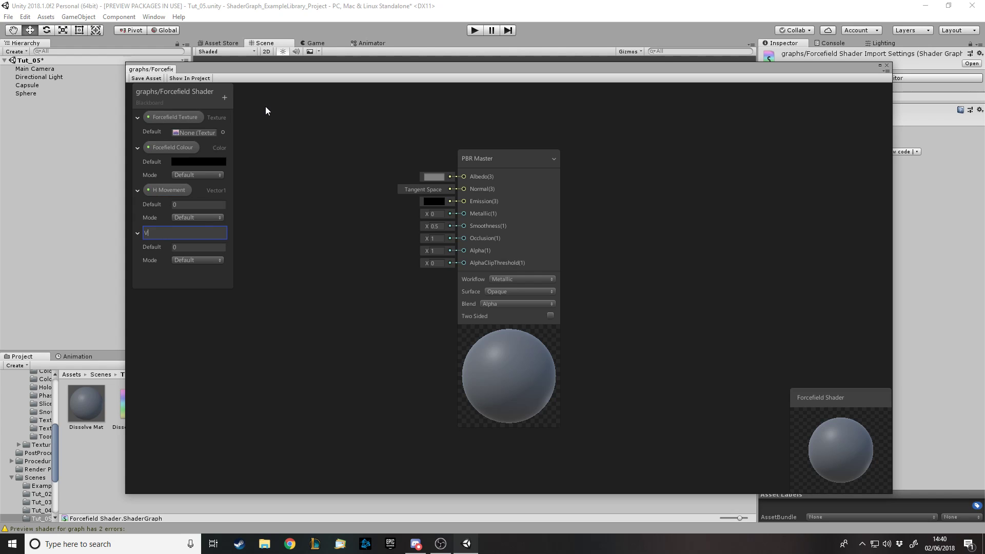
type("Movement")
key("Return")
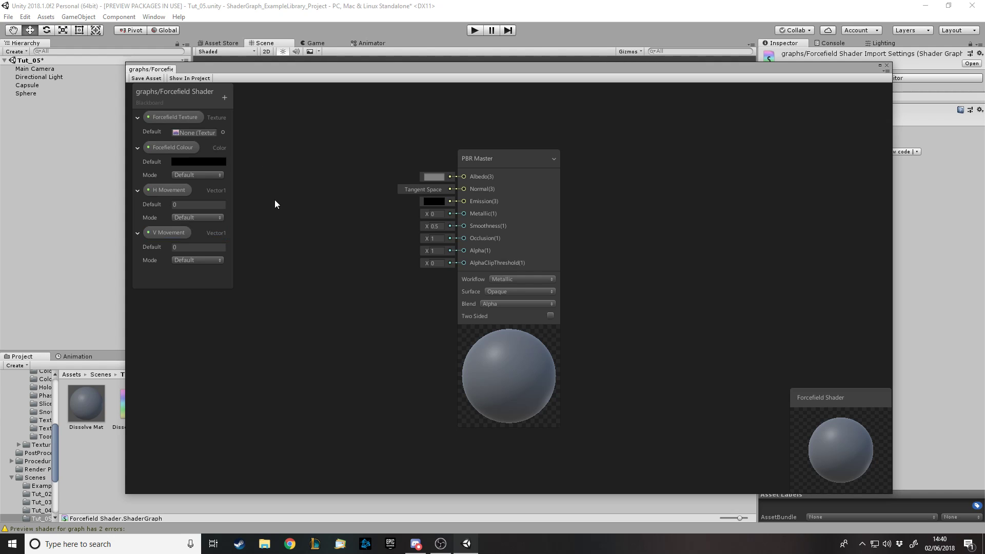
Step: Collapse the H Movement property and set the default of Focefield Colour to orange-red FF2B00
left_click(138, 190)
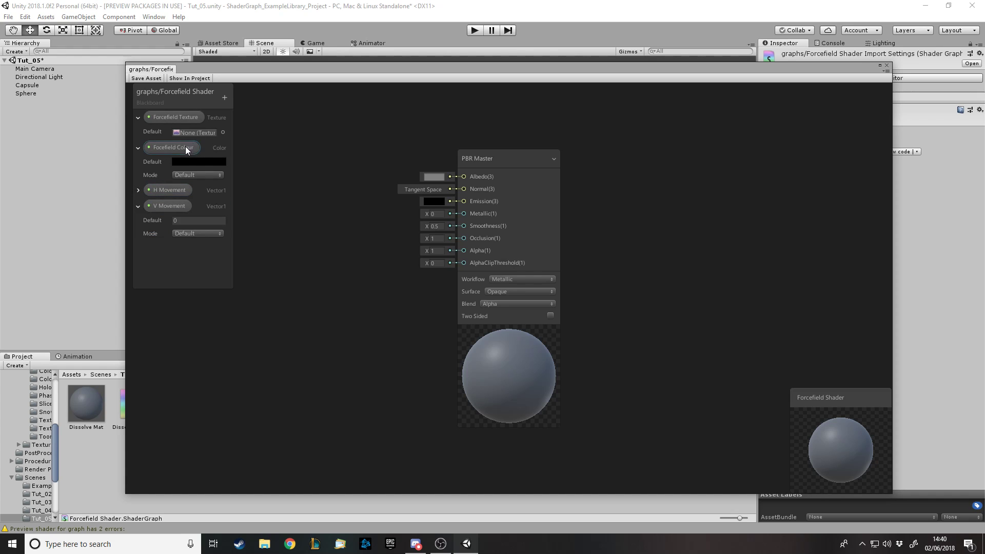
left_click(186, 161)
left_click(127, 155)
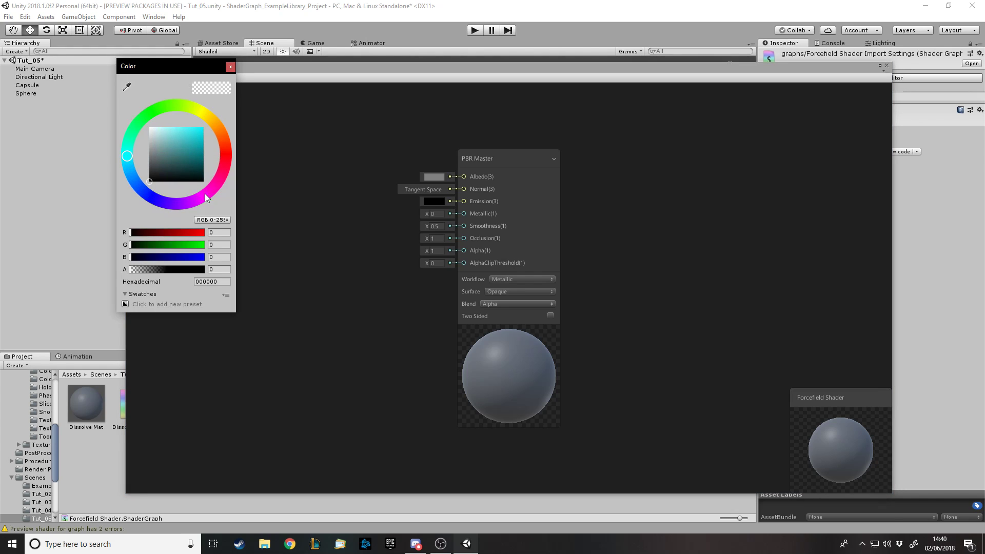
left_click_drag(226, 177, 202, 96)
mouse_move(234, 133)
left_mouse_down()
mouse_move(237, 120)
mouse_move(229, 145)
left_mouse_up()
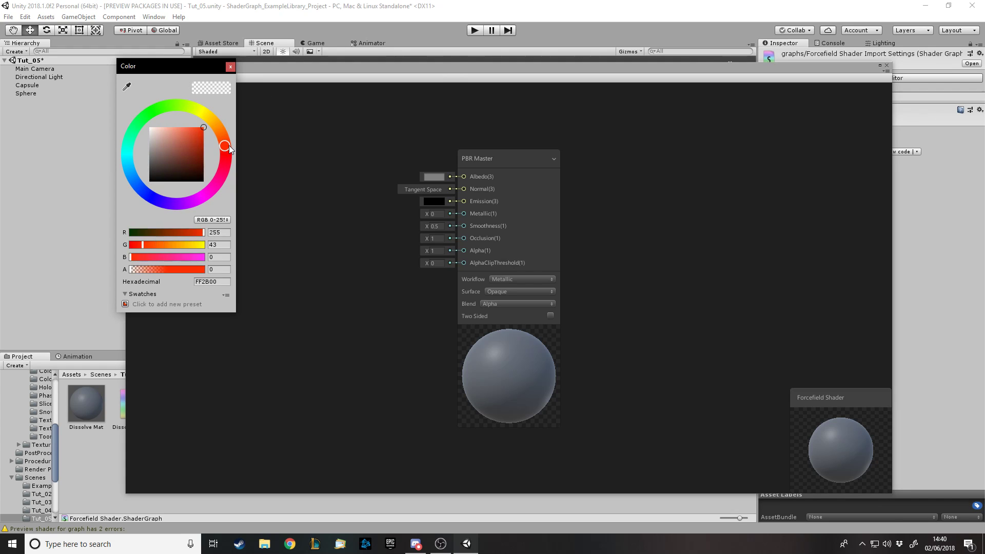
left_click(231, 66)
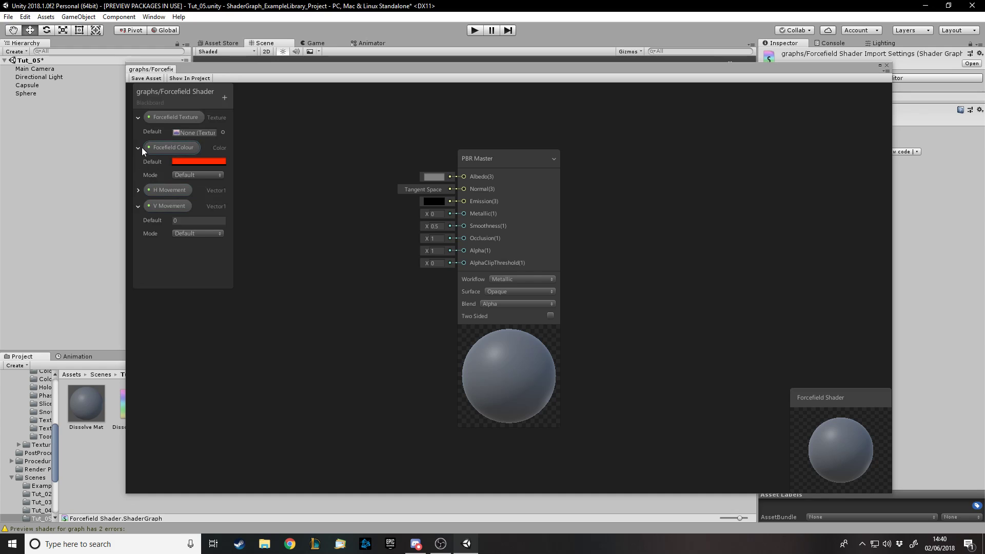
Step: Set the honeycomb02 image as the default of Forcefield Texture and collapse the expanded properties
left_click(222, 132)
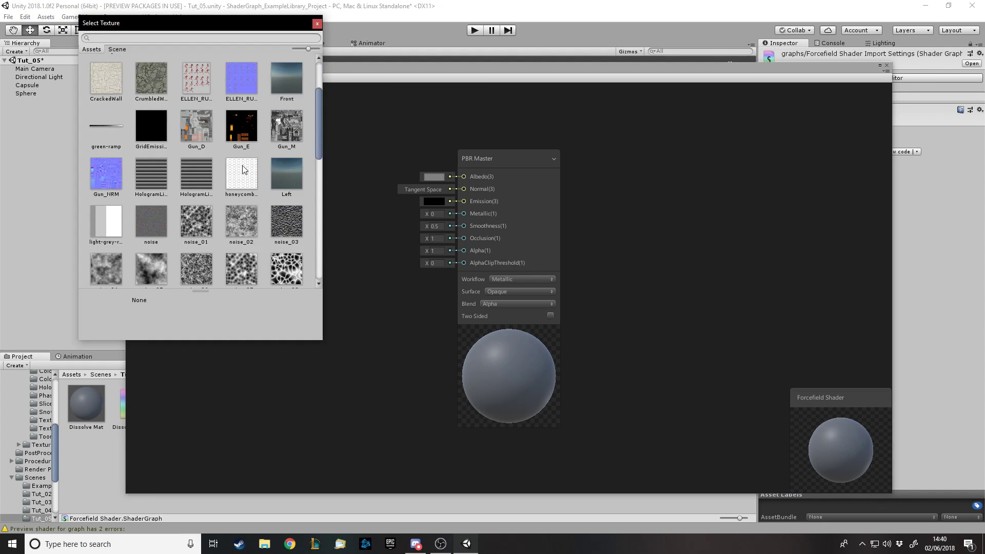
double_click(241, 172)
left_click(138, 178)
left_click(138, 118)
Step: Add a Vector1 property named Forcefield Power with a default of 1 and collapse it
left_click(224, 98)
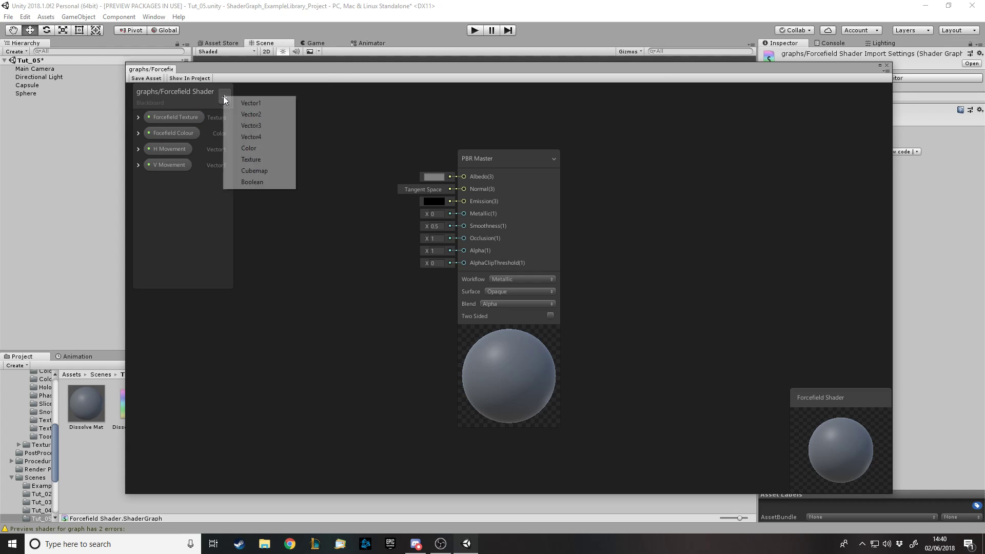
left_click(269, 104)
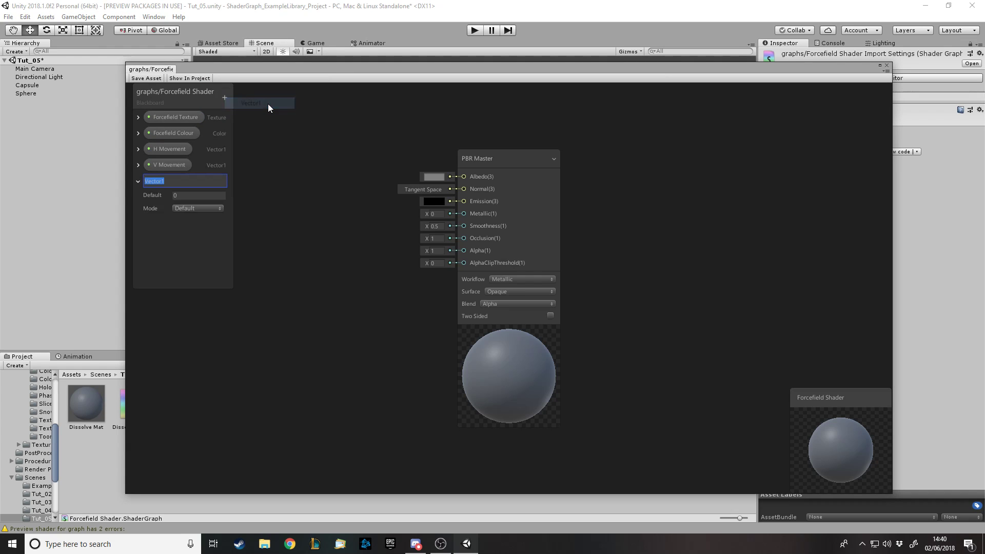
type("Forcefield Power")
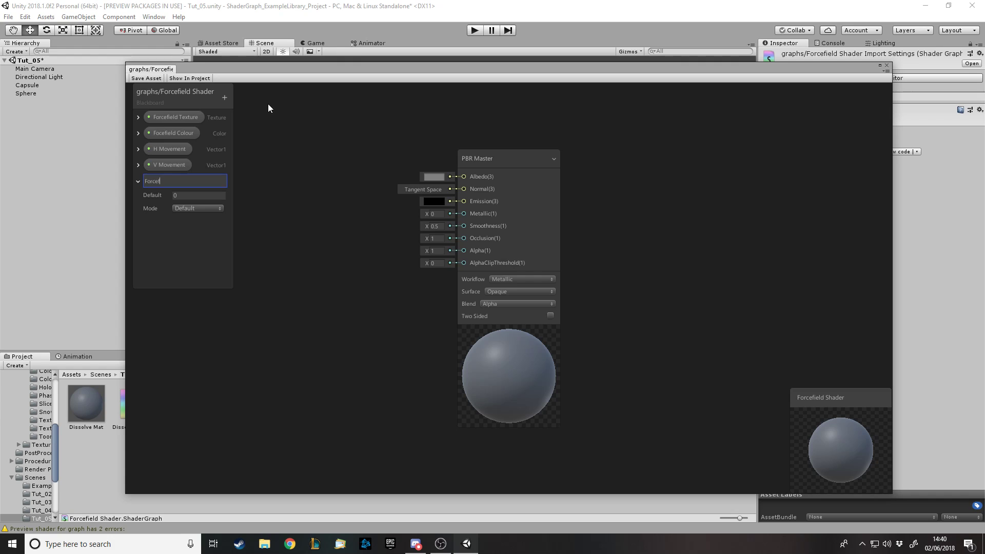
key("Return")
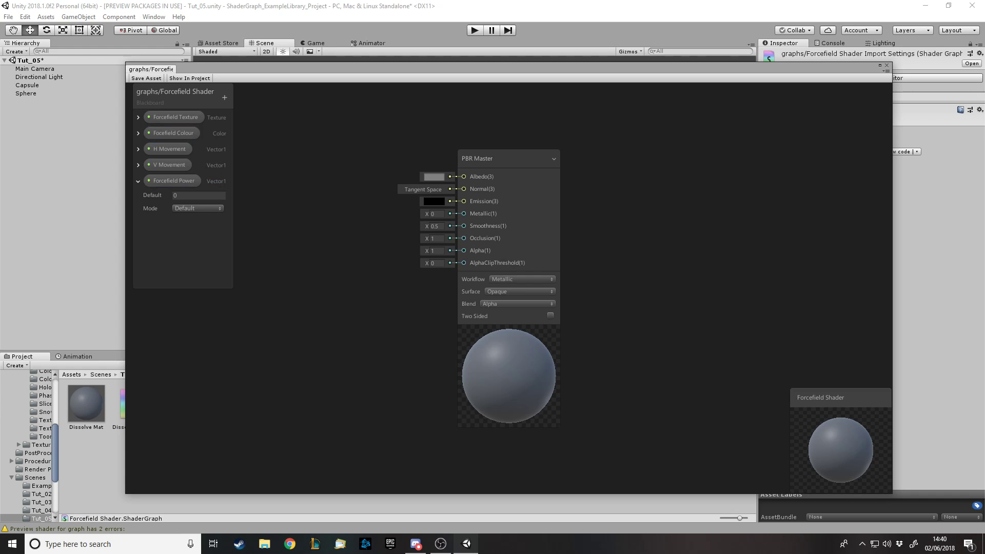
left_click(199, 195)
type("1")
left_click(140, 180)
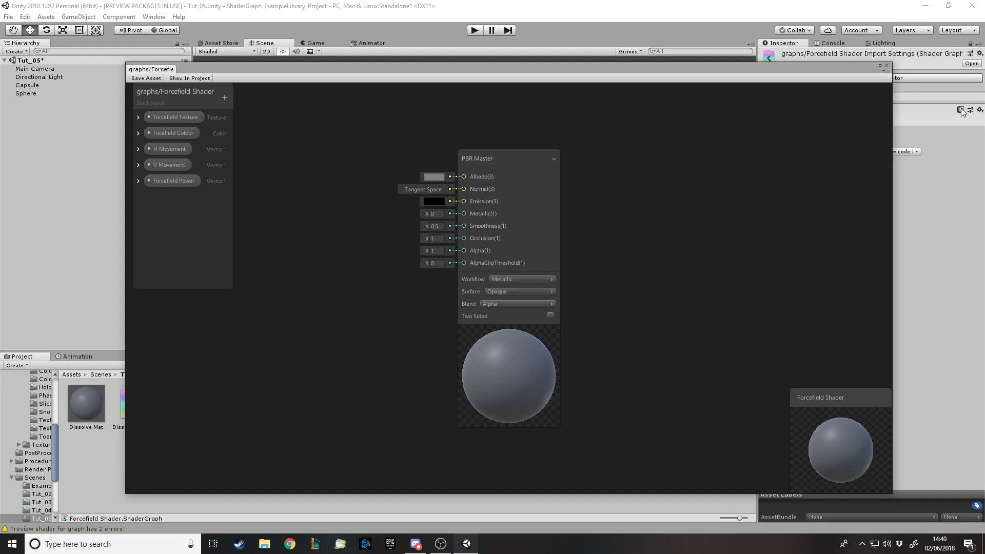
Step: Add a Vector2 property named Min/Max Range and place its node in the graph below the PBR Master inputs
left_click(224, 97)
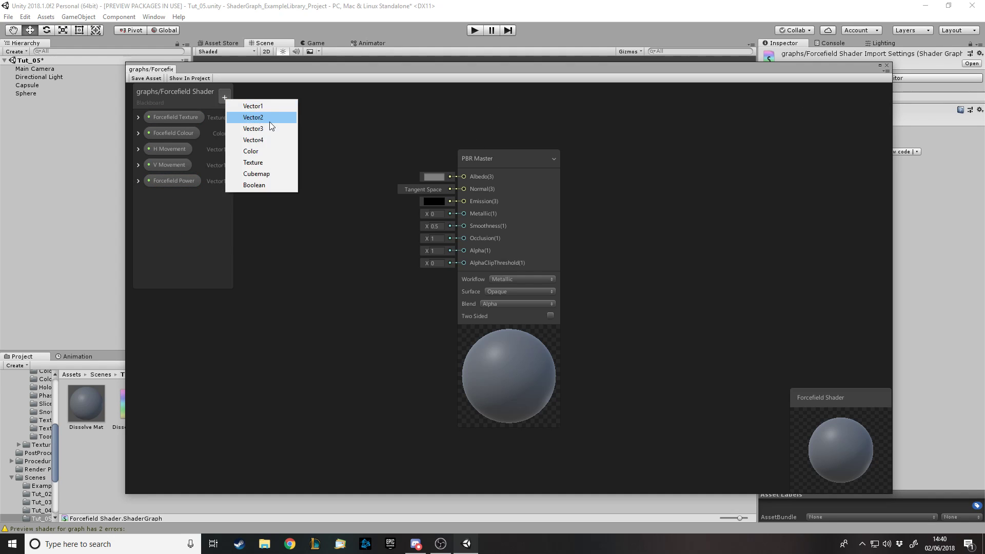
left_click(269, 121)
key("BackSpace")
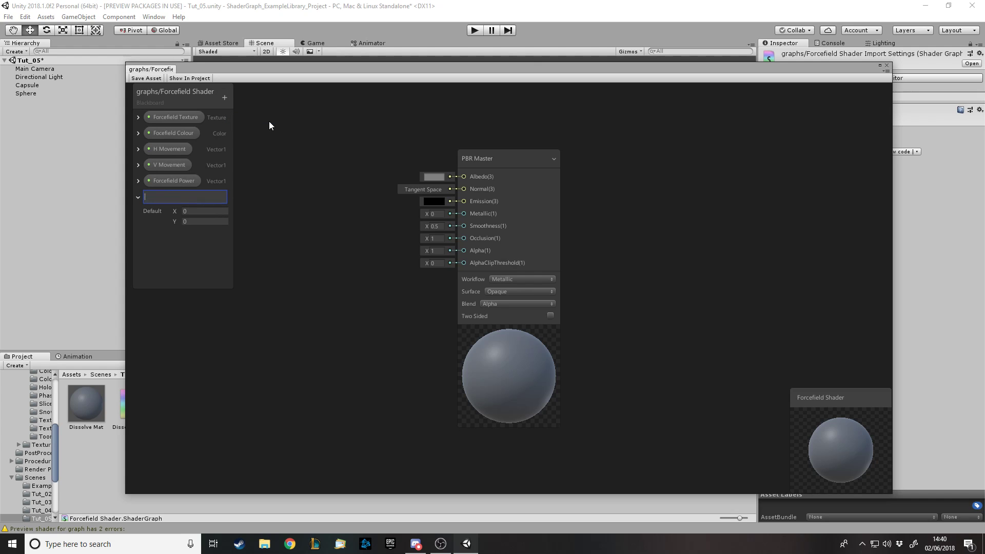
type("Min/Max Range")
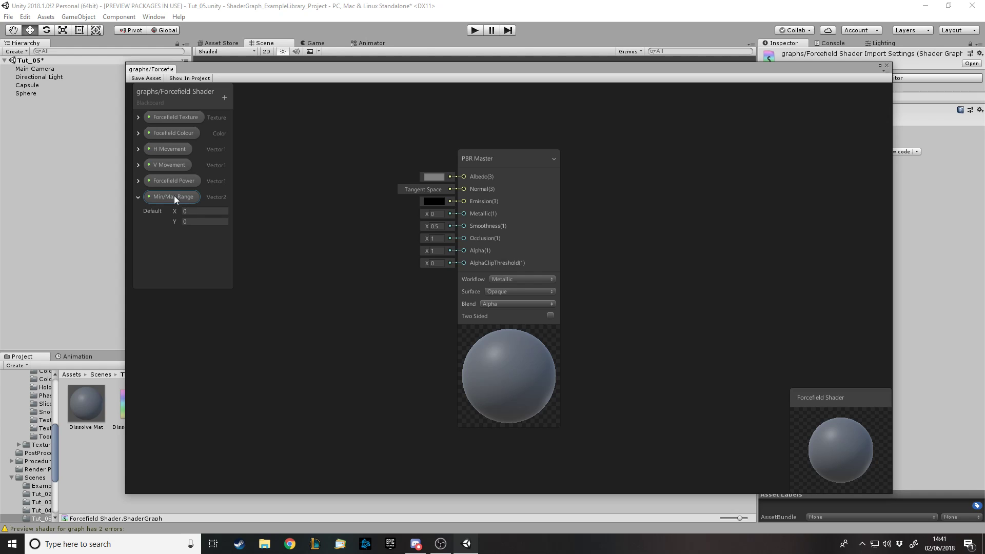
left_click_drag(173, 195, 328, 274)
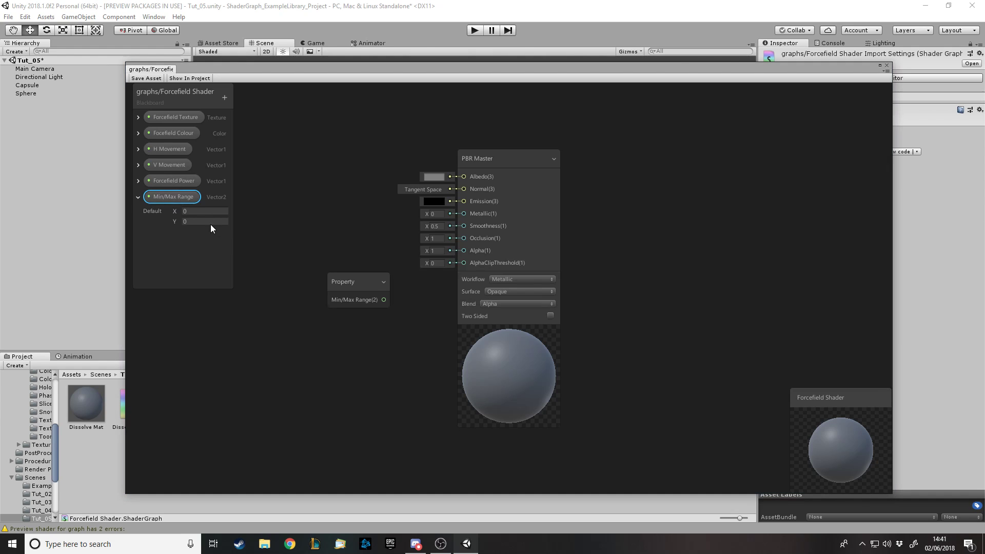
Step: Set the default of the Min/Max Range property to X 0.5 and Y 5
left_click(206, 211)
type(".5")
key("Tab")
type("5")
Step: Delete the Min/Max Range node from the graph and collapse its property in the blackboard
left_click_drag(358, 284, 337, 281)
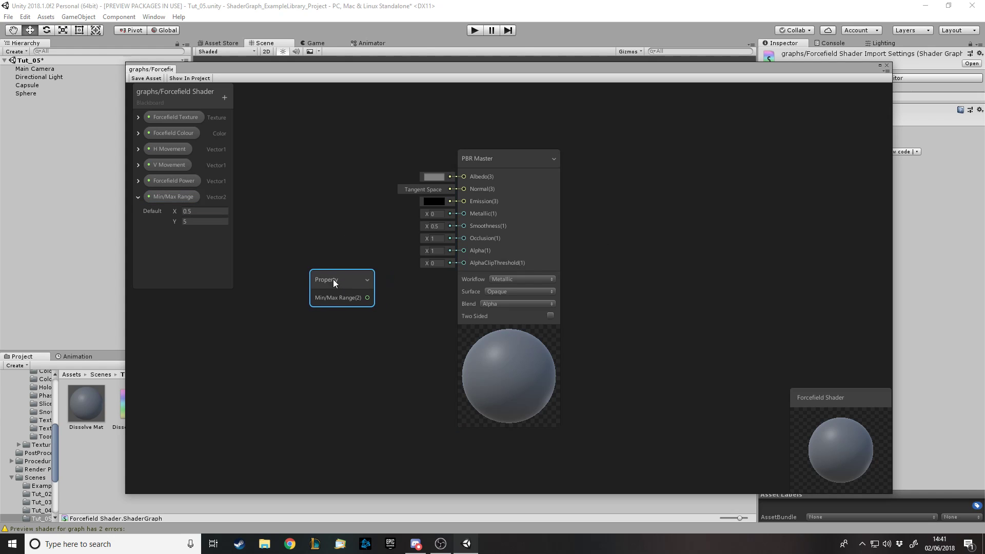
key("Delete")
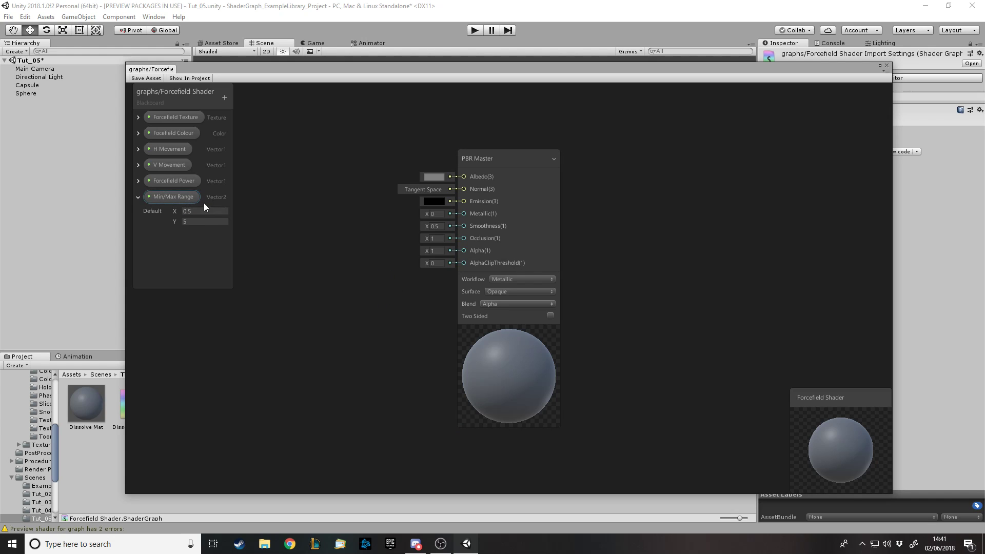
left_click(138, 198)
Step: Change the PBR Master node's Surface type to Transparent
left_click(512, 287)
scroll(543, 277, "down", 1)
scroll(544, 277, "down", 2)
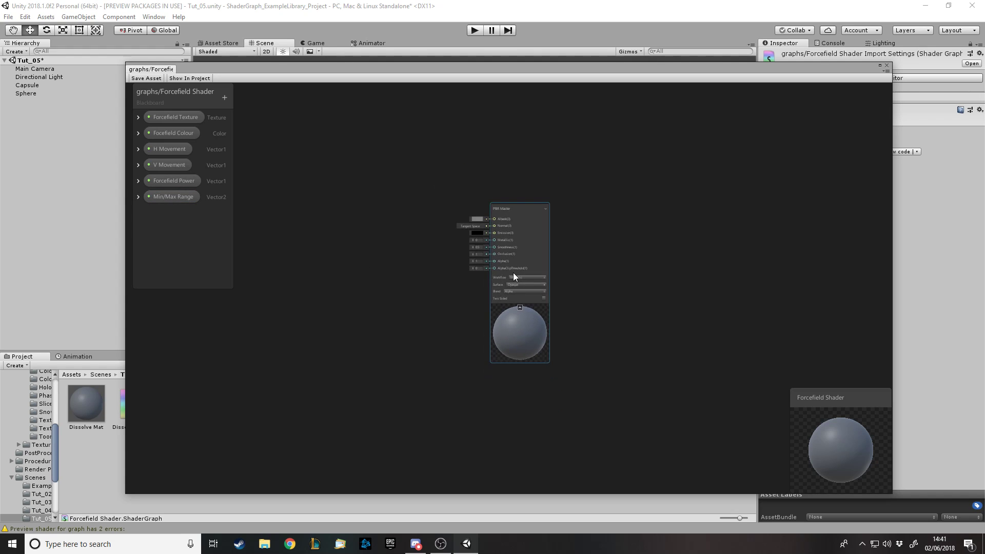
left_click(326, 206)
scroll(326, 206, "up", 1)
scroll(415, 316, "down", 2)
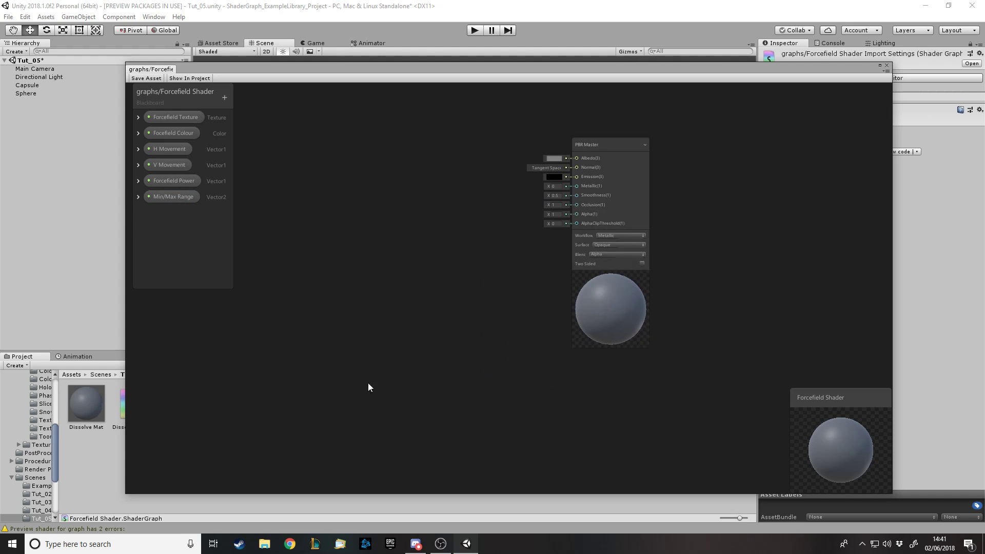
scroll(353, 331, "up", 1)
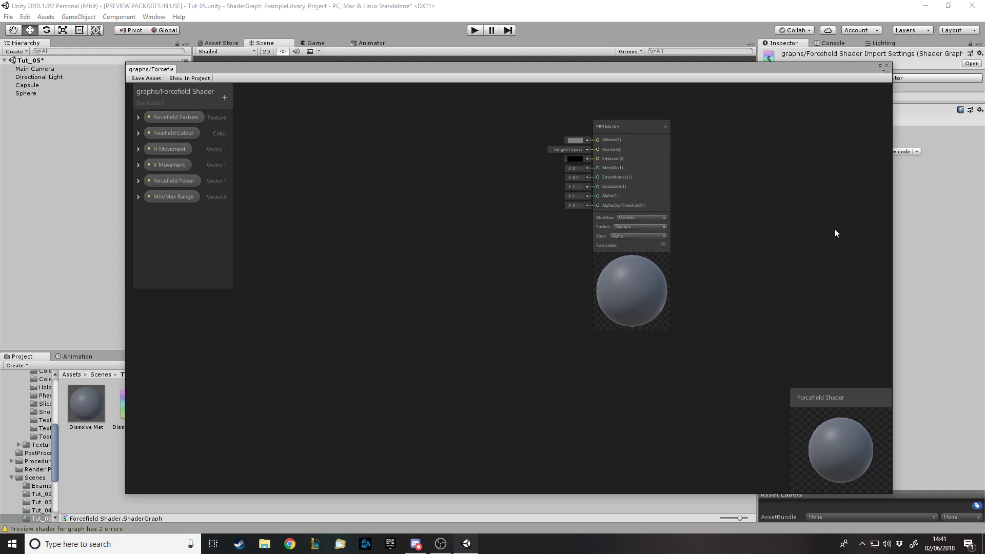
left_click(630, 227)
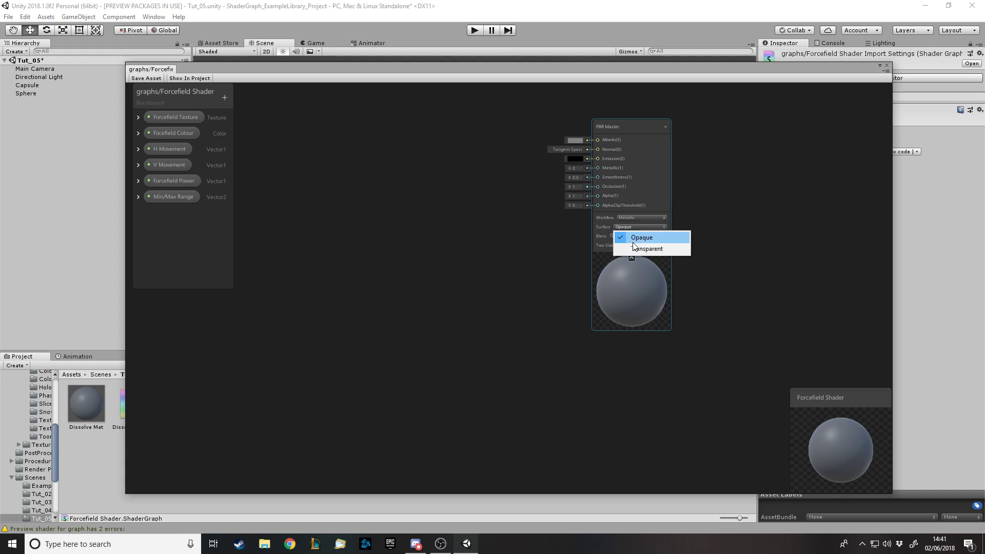
left_click(634, 236)
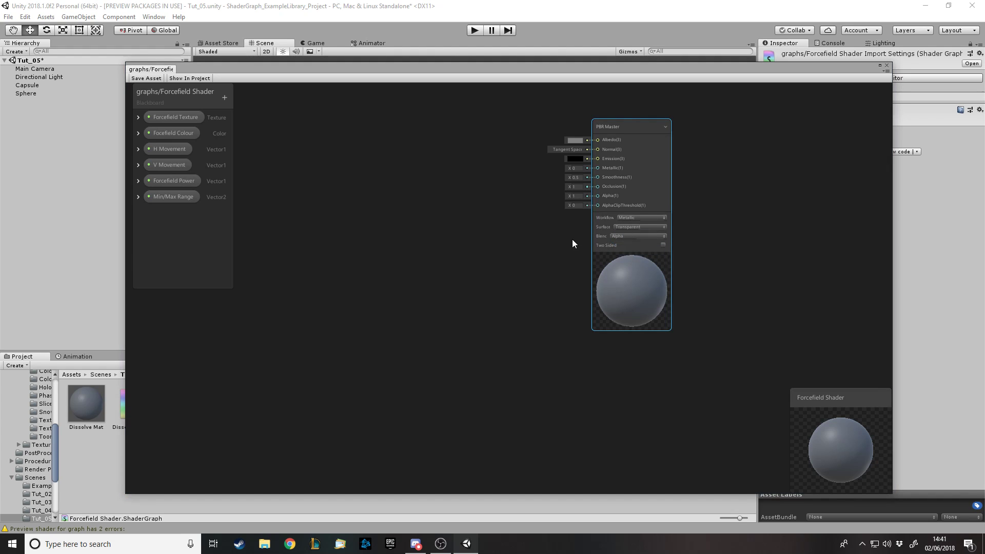
mouse_move(568, 197)
left_mouse_down()
mouse_move(581, 195)
mouse_move(561, 202)
mouse_move(581, 202)
left_mouse_up()
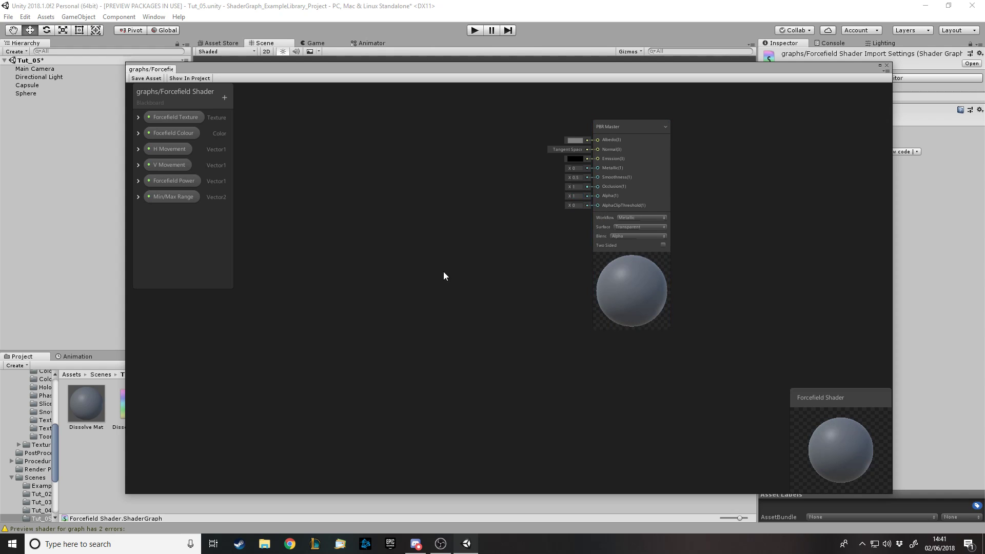
Step: Add a Time node next to the blackboard and place a Min/Max Range property node below it
key("space")
type("time")
key("Return")
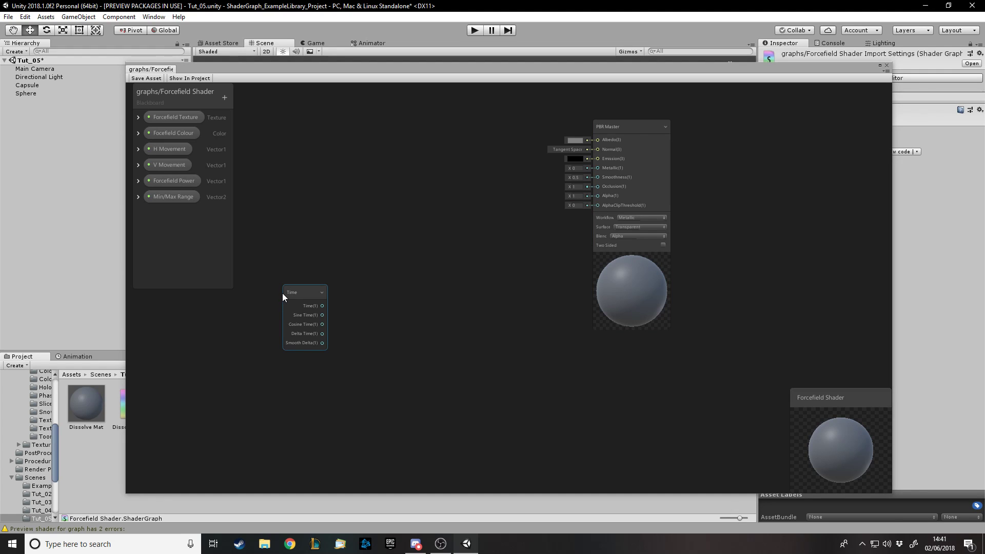
scroll(270, 348, "up", 2)
left_click_drag(322, 267, 281, 240)
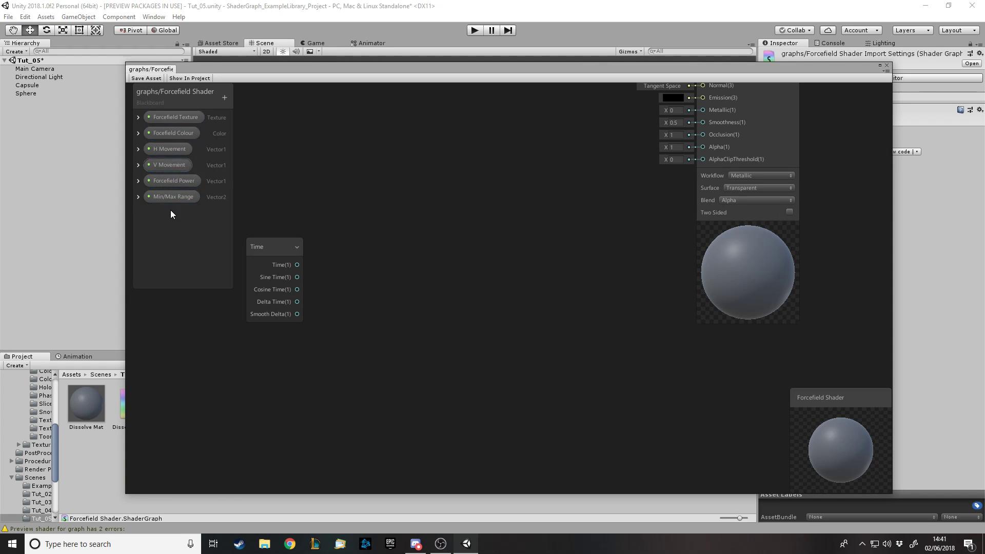
left_click_drag(249, 369, 283, 372)
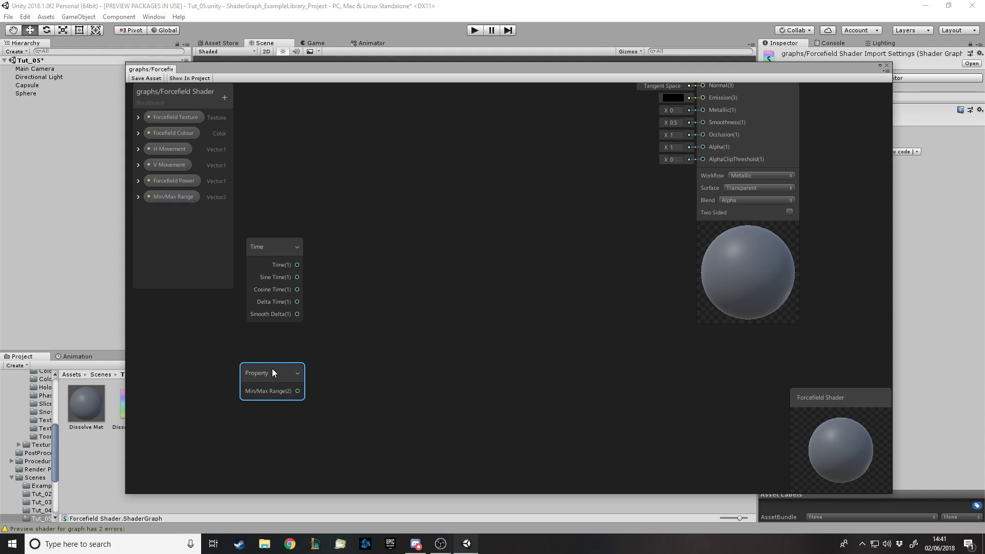
Step: Add a Remap node beside the Time node and connect Sine Time to its In input
key("space")
type("rem")
key("Return")
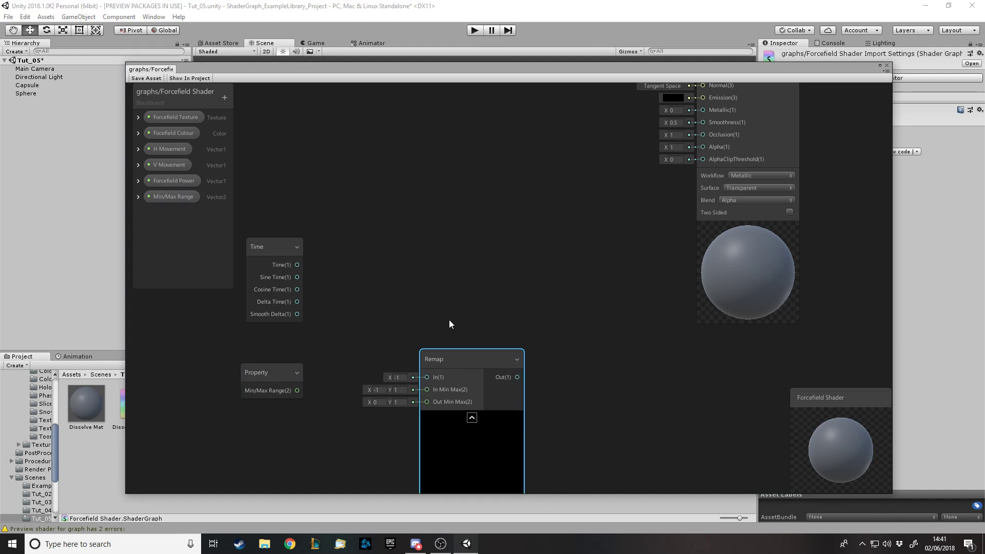
left_click_drag(455, 350, 434, 242)
left_click_drag(297, 277, 403, 265)
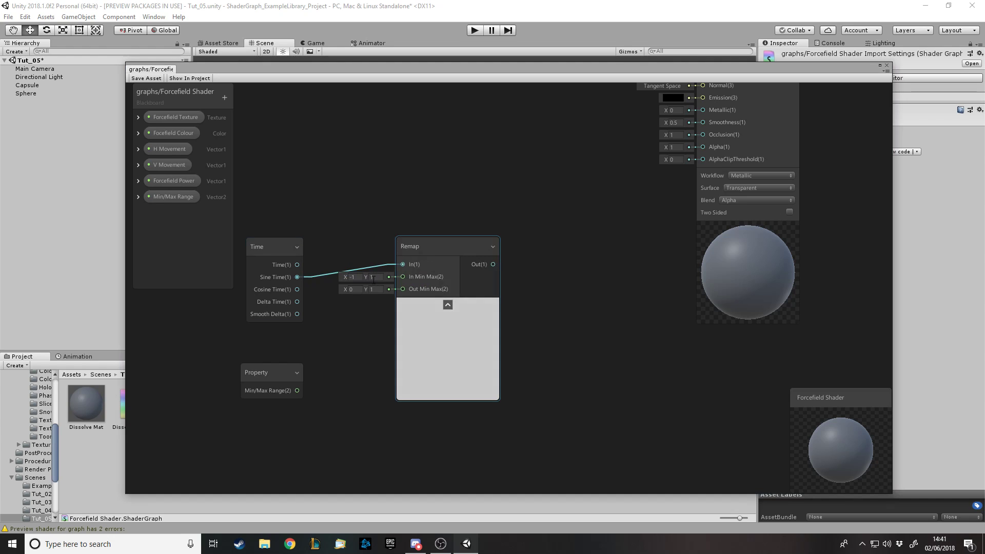
Step: Connect the Min/Max Range property node to the Remap node's Out Min Max input
left_click(351, 277)
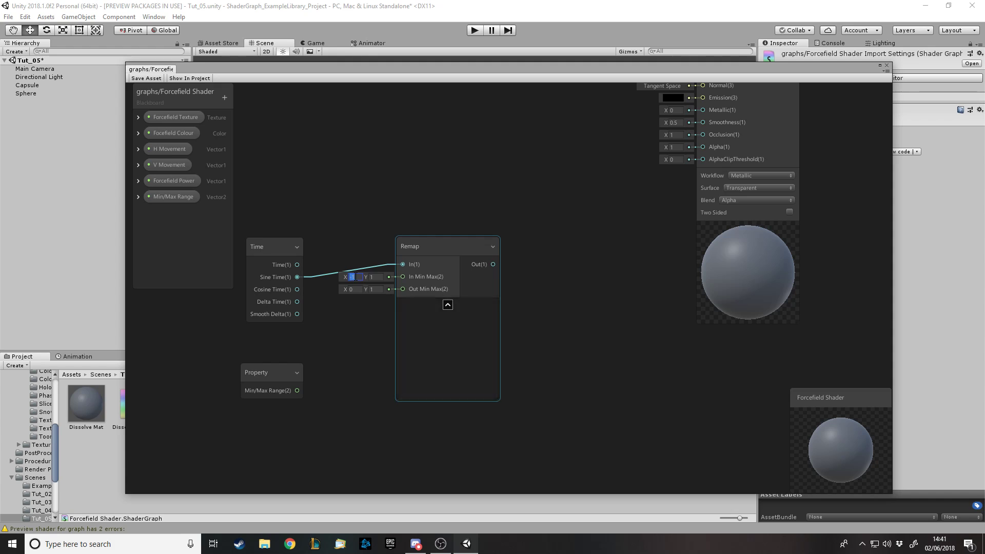
left_click(351, 289)
type("0")
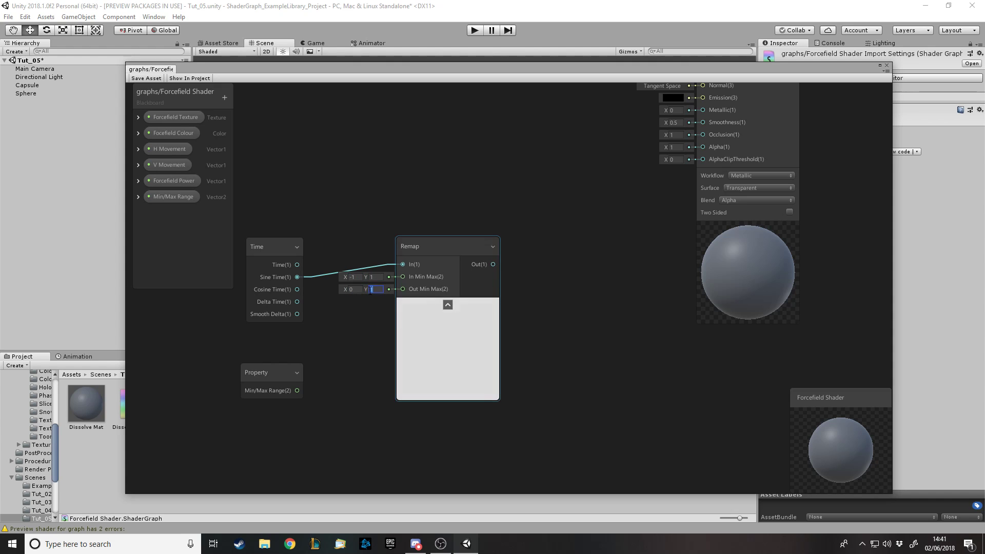
left_click(344, 408)
left_click_drag(297, 391, 403, 289)
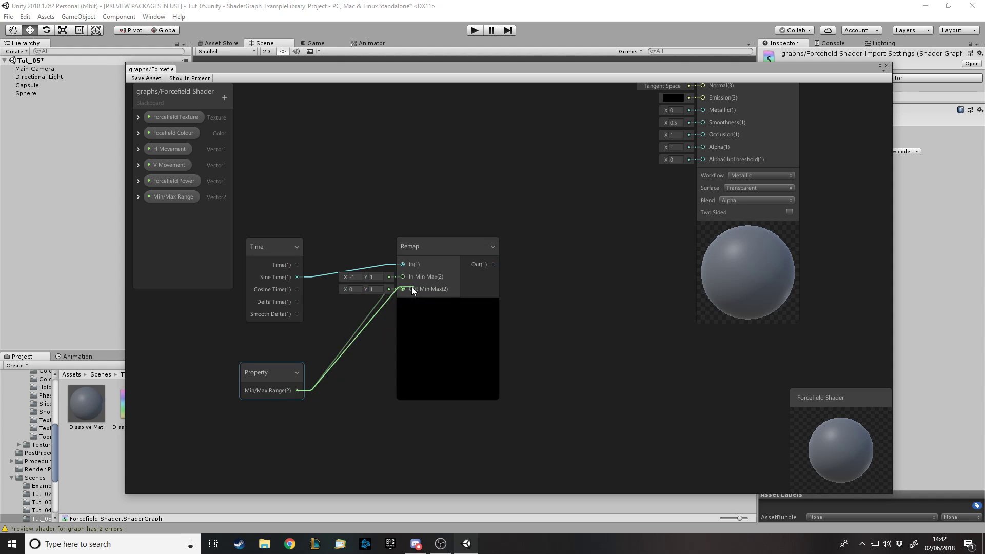
left_click(429, 345)
Step: Rearrange the Time, Min/Max Range and Remap nodes closer to the blackboard to free space after Remap
left_click_drag(285, 248, 284, 219)
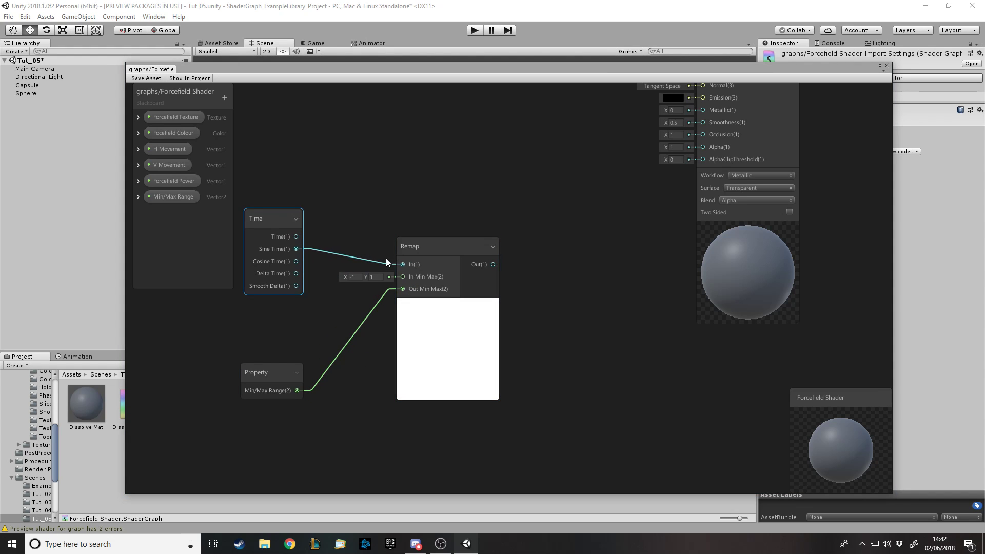
left_click(278, 396)
left_click(139, 197)
left_click(139, 197)
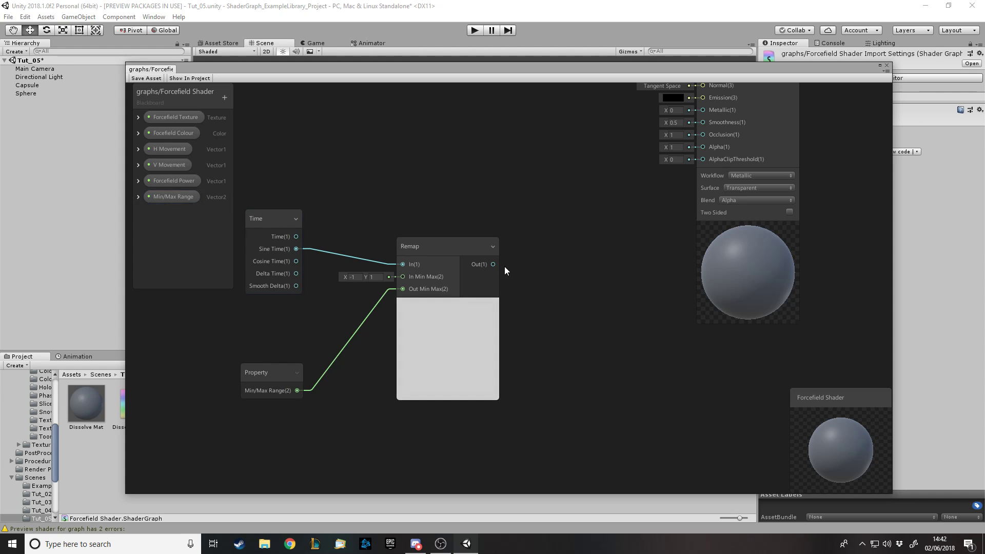
left_click_drag(267, 372, 233, 369)
left_click_drag(282, 219, 254, 224)
left_click(424, 252)
left_click_drag(424, 252, 361, 261)
left_click(388, 232)
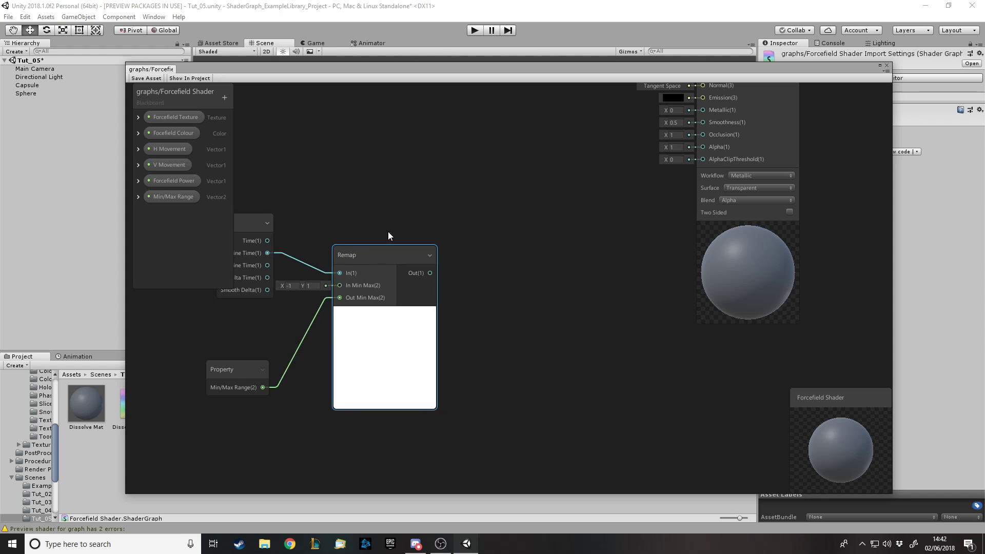
key("space")
type("frac")
key("Return")
left_click(686, 312)
key("Delete")
Step: Add a Fresnel Effect node beside the Remap node and connect Remap's Out to its Power input
key("space")
type("fres")
key("Return")
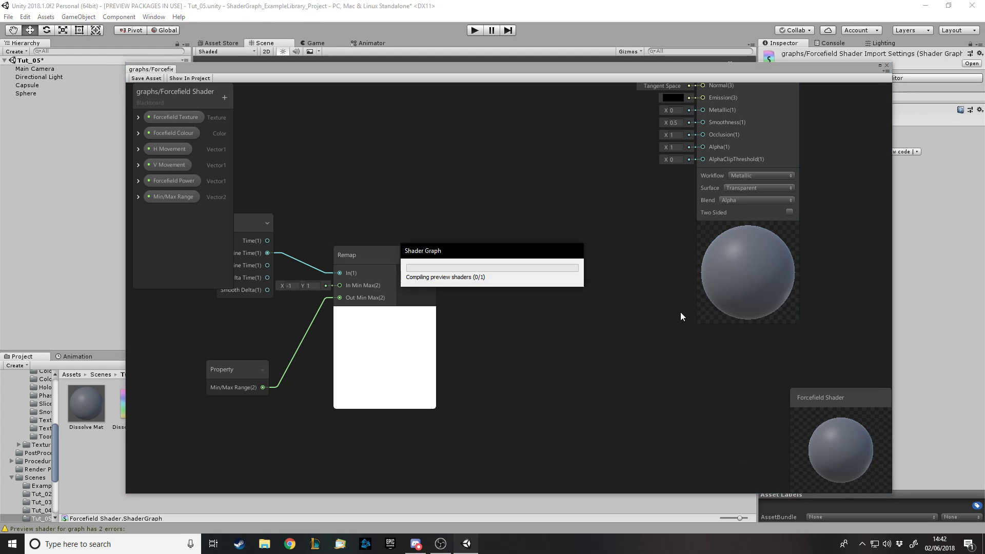
left_click_drag(701, 313, 556, 272)
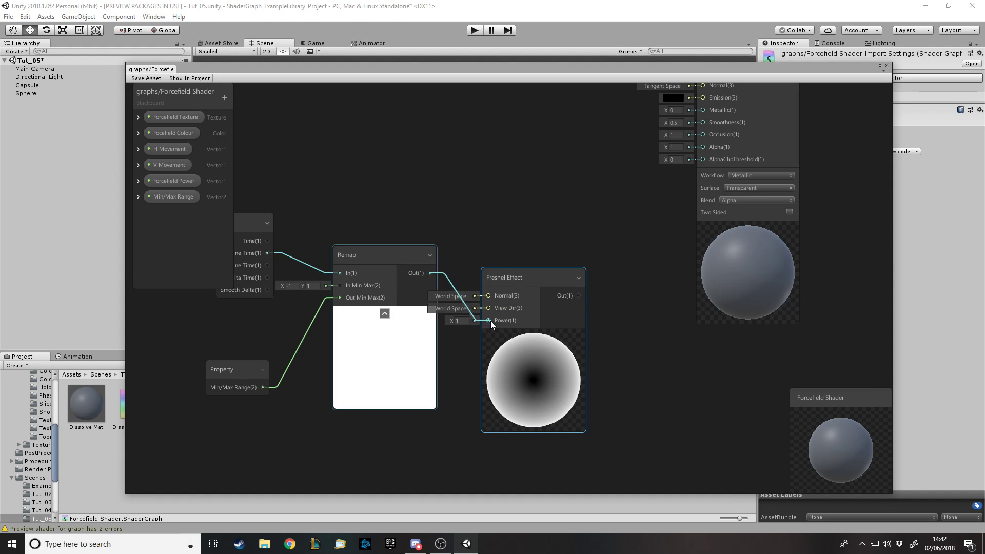
left_click_drag(491, 321, 491, 321)
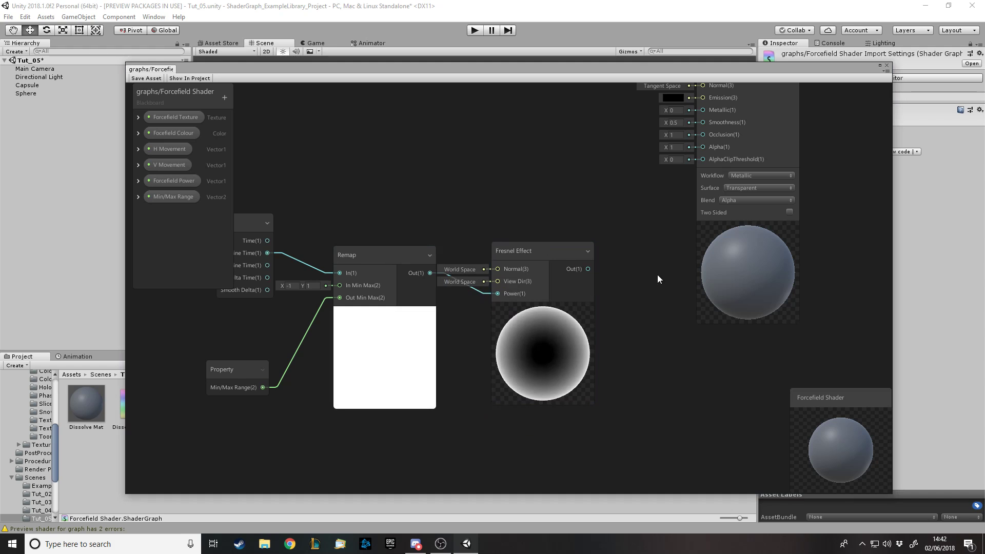
Step: Move the connected nodes away from the PBR Master and connect the Fresnel Effect output to its Alpha input
scroll(629, 307, "down", 3)
left_click_drag(360, 233, 516, 330)
left_click_drag(459, 277, 283, 293)
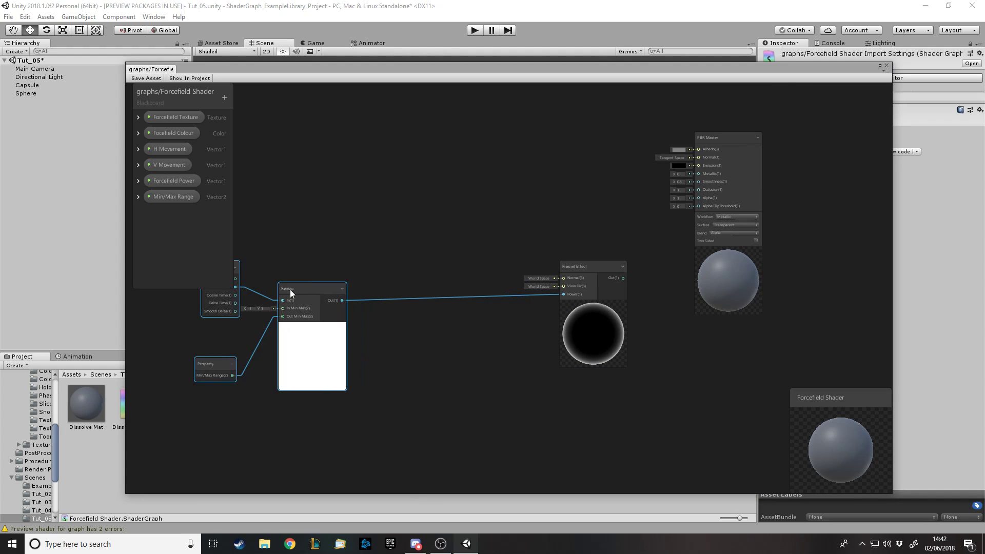
left_click_drag(579, 270, 703, 199)
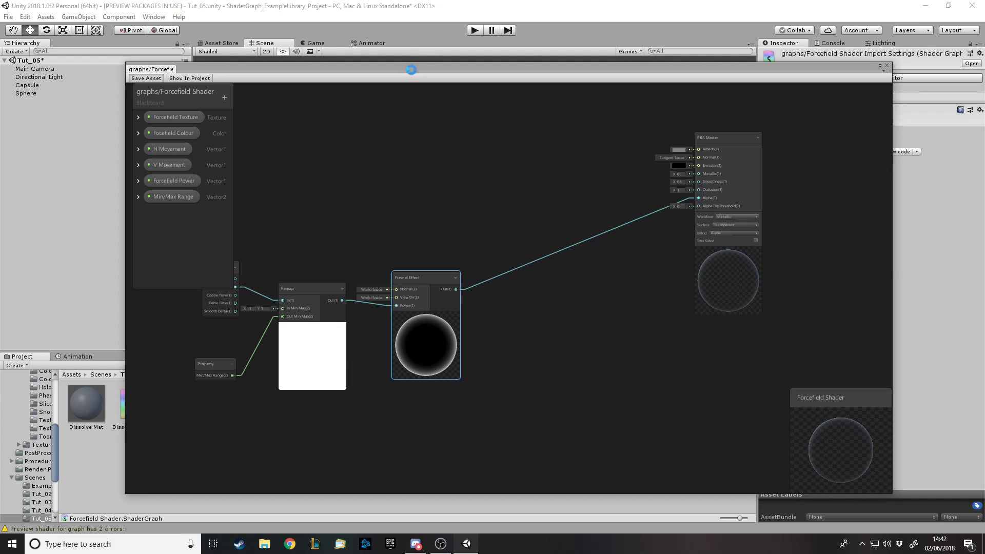
Step: Move the graph window aside, examine the fresnel effect on the Sphere in the scene and select the Sphere
left_click_drag(412, 69, 392, 417)
left_click_drag(457, 260, 309, 192, "alt")
left_click(29, 93)
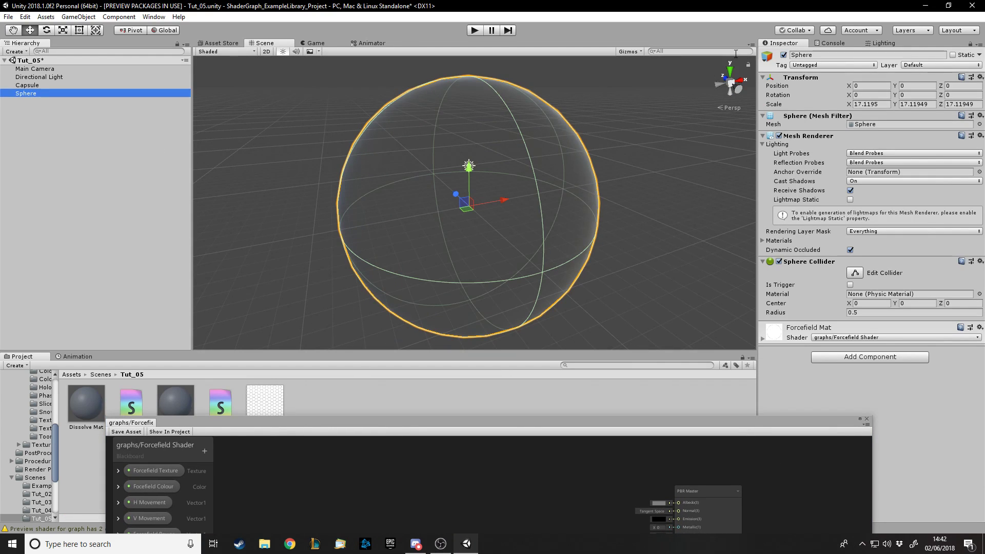
left_click(664, 146)
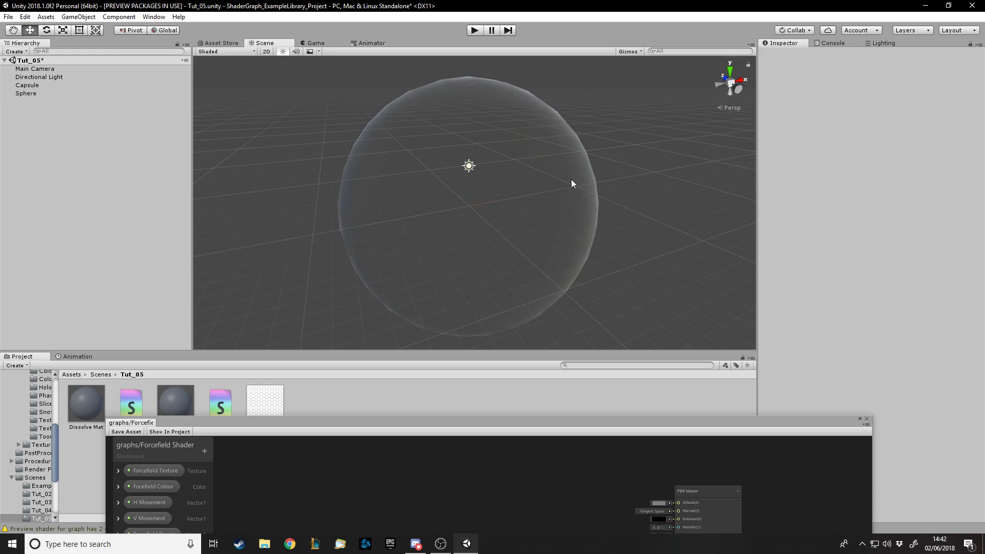
left_click(506, 184)
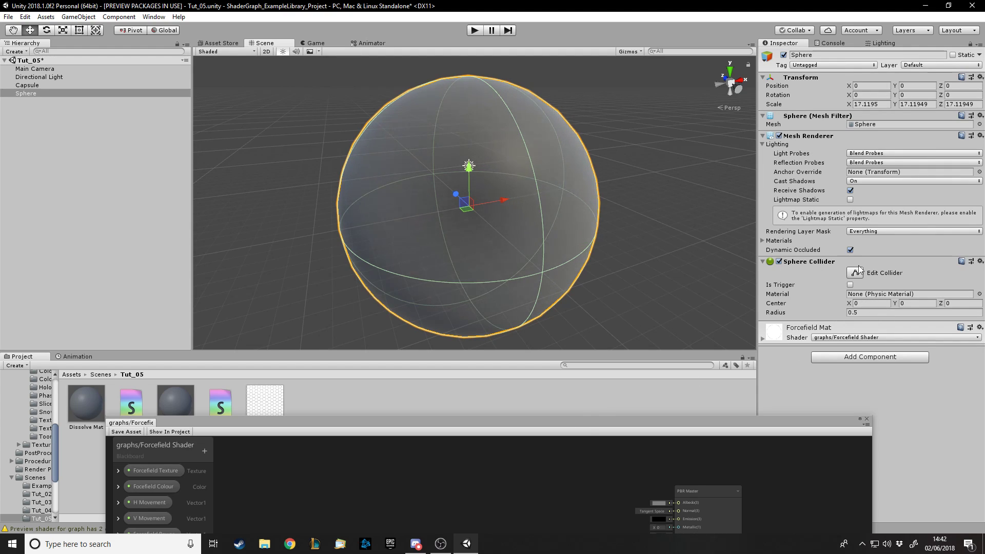
Step: Expand the Sphere's Forcefield Mat properties and enter 0.5 as the X value of Min/Max Range
left_click(763, 338)
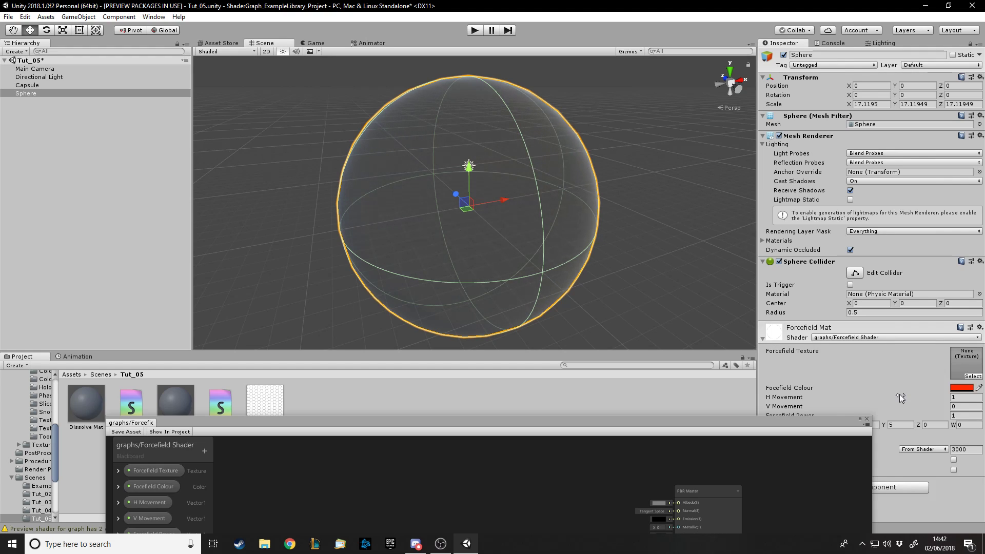
left_click_drag(798, 421, 797, 451)
left_click(865, 425)
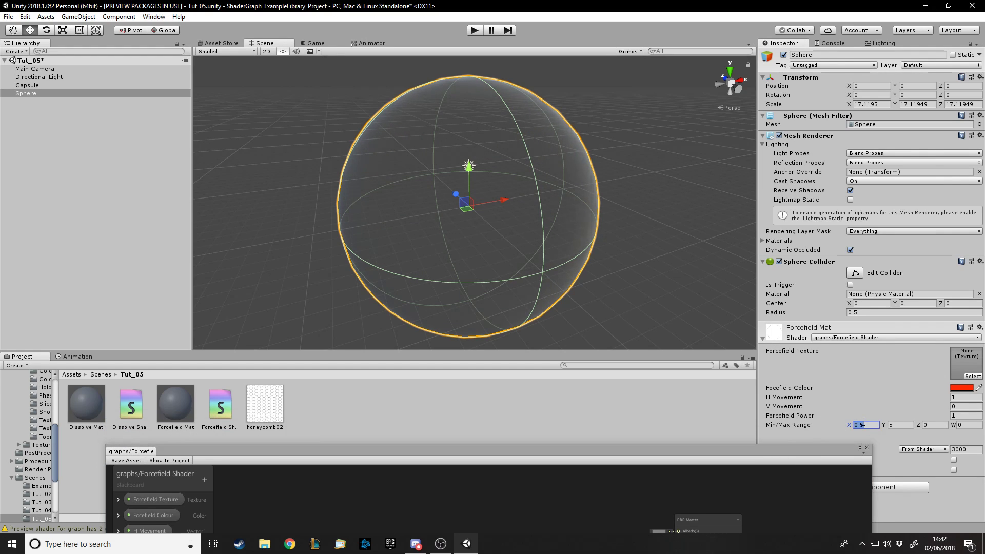
type("9")
key("BackSpace")
type("0")
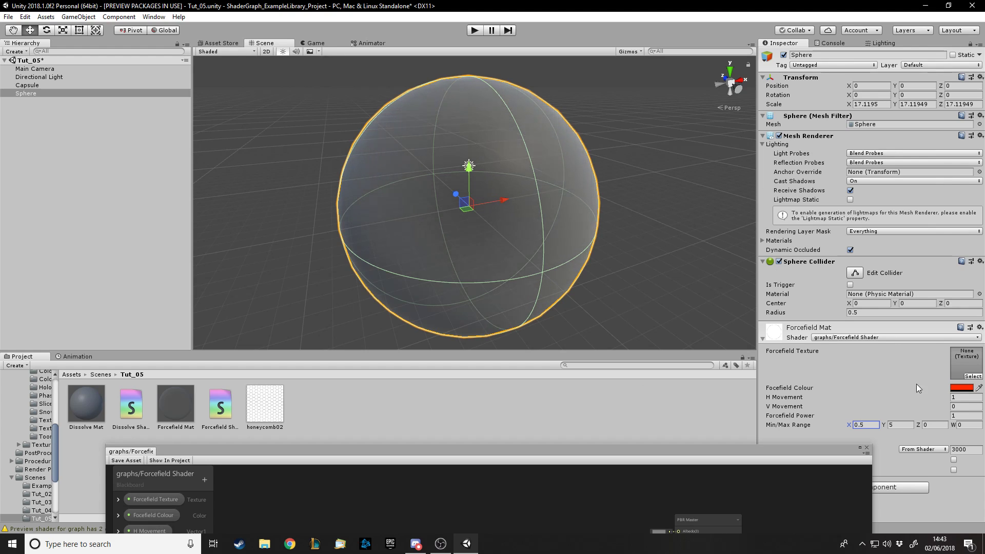
Step: Assign the honeycomb02 image as the Forcefield Texture of the Sphere's material
left_click(973, 376)
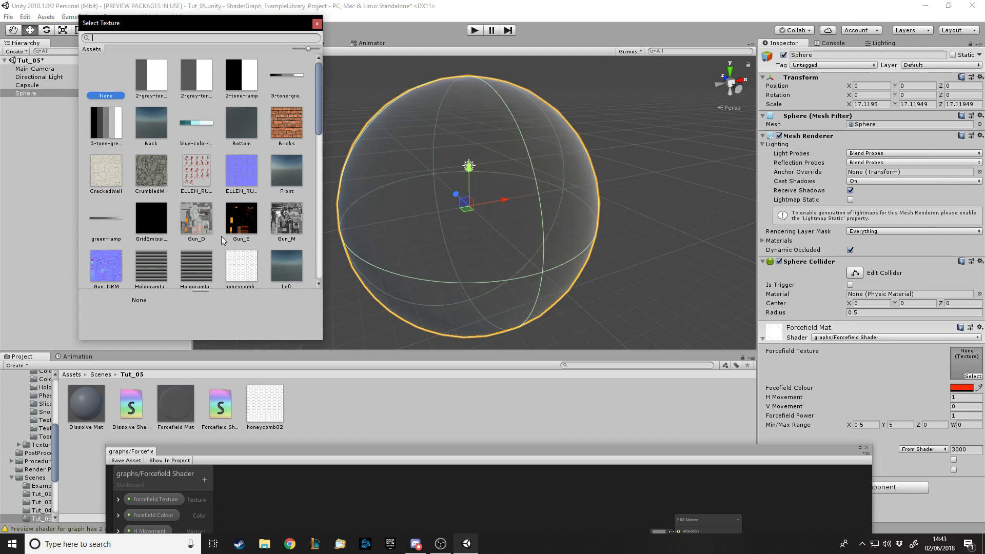
scroll(231, 225, "down", 2)
double_click(245, 212)
Step: Bring back and maximize the graph window, and move the Time, Min/Max Range, Remap and Fresnel Effect nodes lower in the graph
left_click_drag(353, 451, 381, 67)
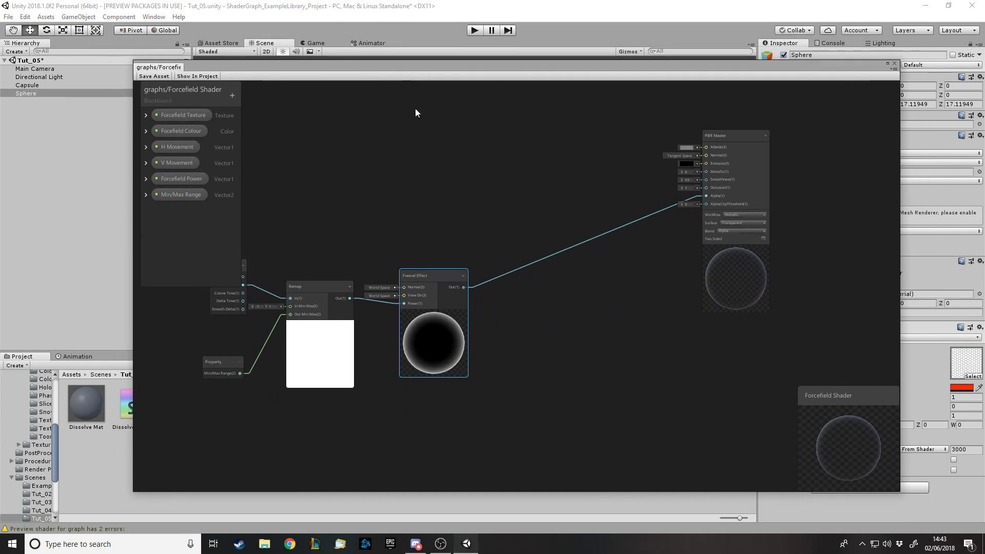
left_click(888, 63)
scroll(160, 97, "up", 3)
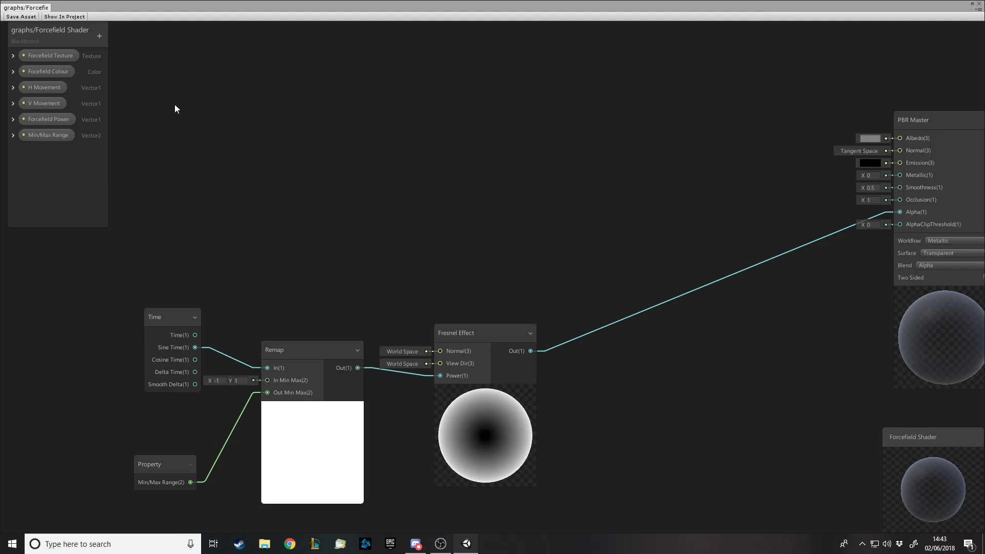
scroll(610, 363, "down", 1)
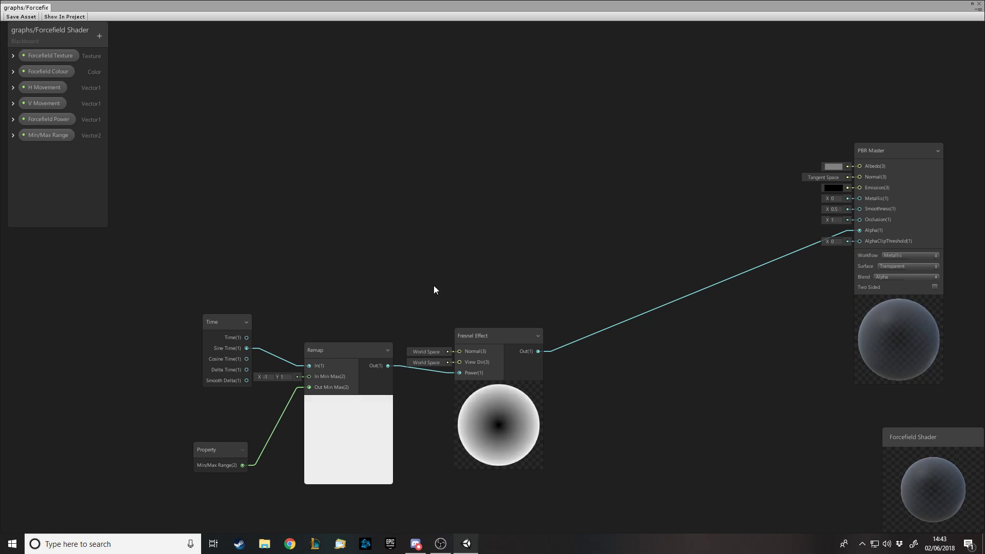
left_click_drag(186, 483, 494, 496)
left_click(300, 241)
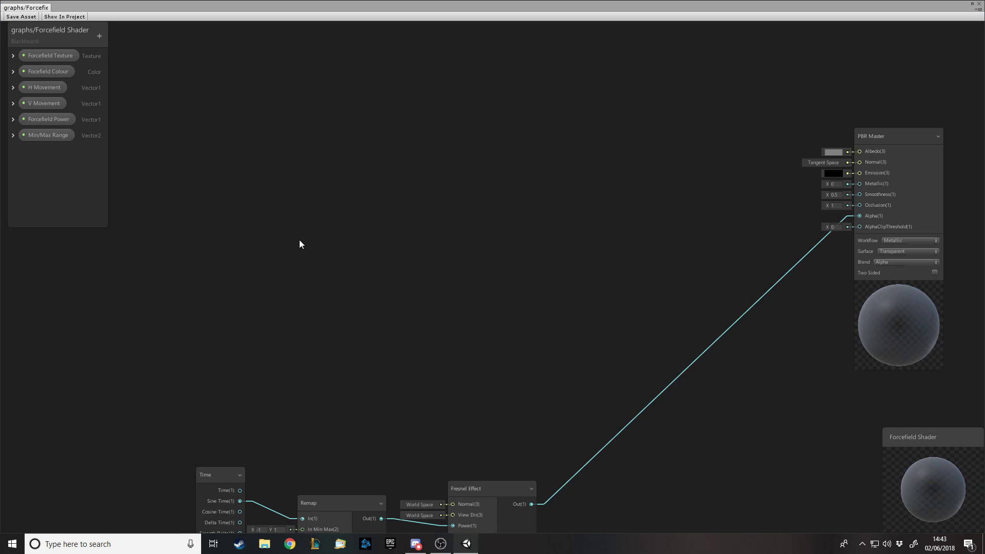
Step: Add a second Fresnel Effect node above the existing ones and connect the Forcefield Power property to its Power input
key("space")
type("fr")
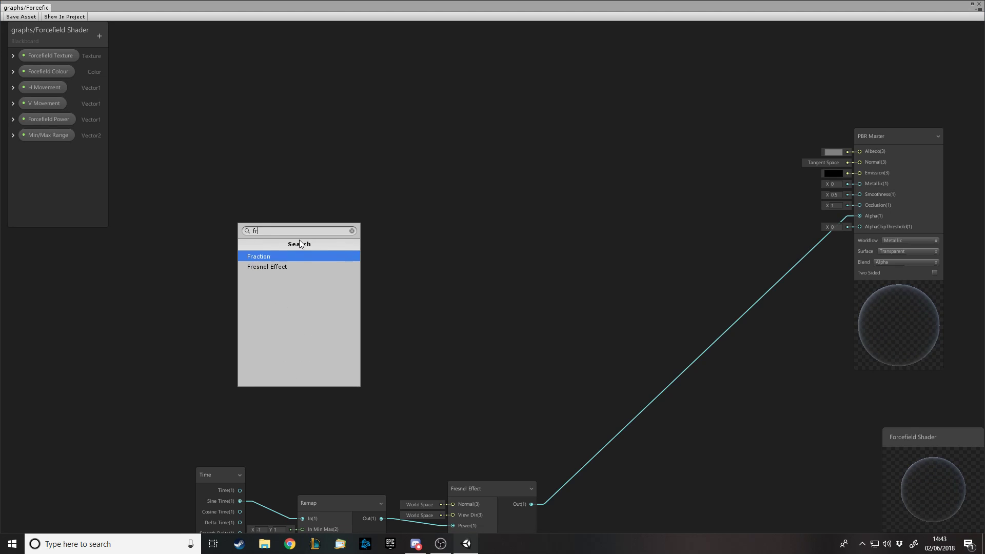
key("Down")
key("Return")
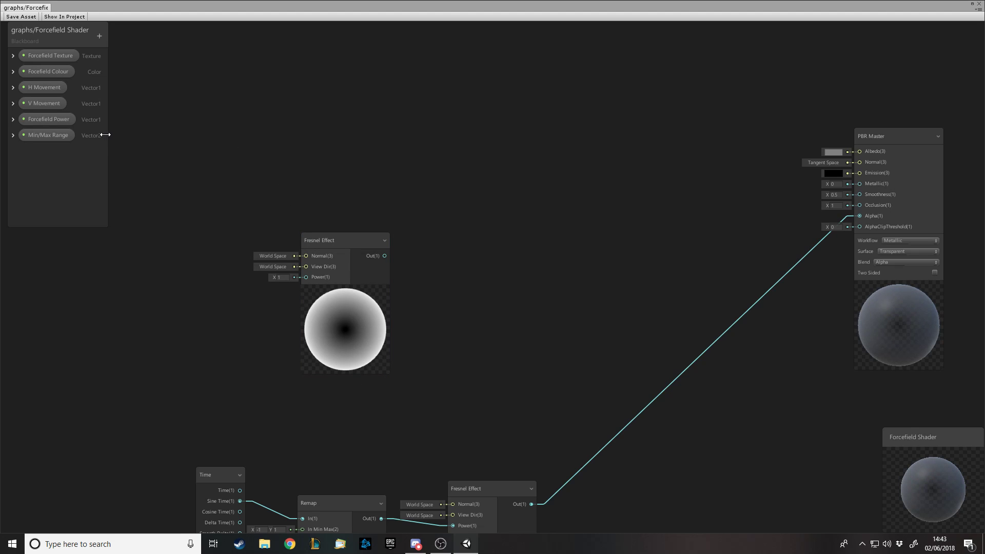
left_click(58, 119)
left_click_drag(174, 289, 177, 291)
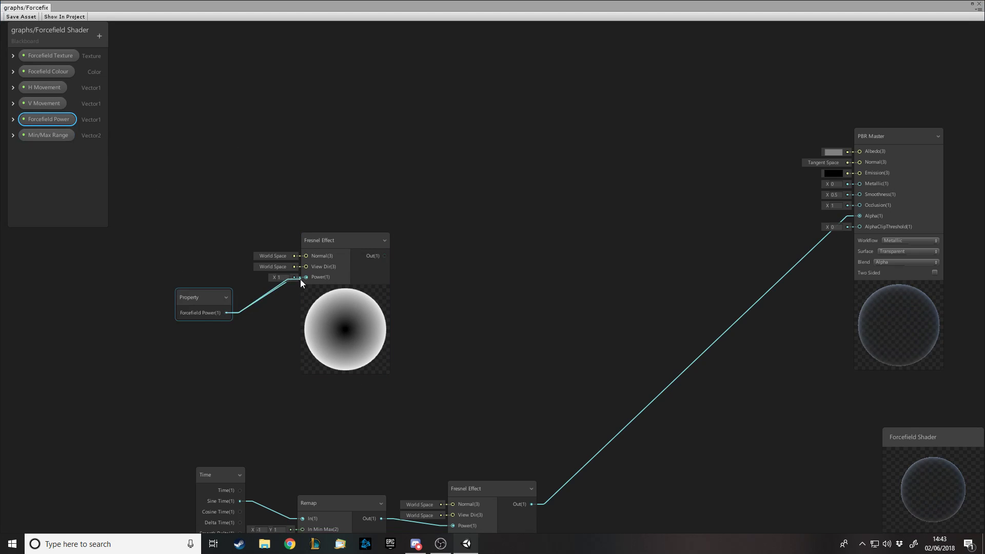
Step: Add a Multiply node combining the Focefield Colour property with the new Fresnel Effect output, and connect it to the PBR Master's Emission
key("space")
type("mu")
key("Return")
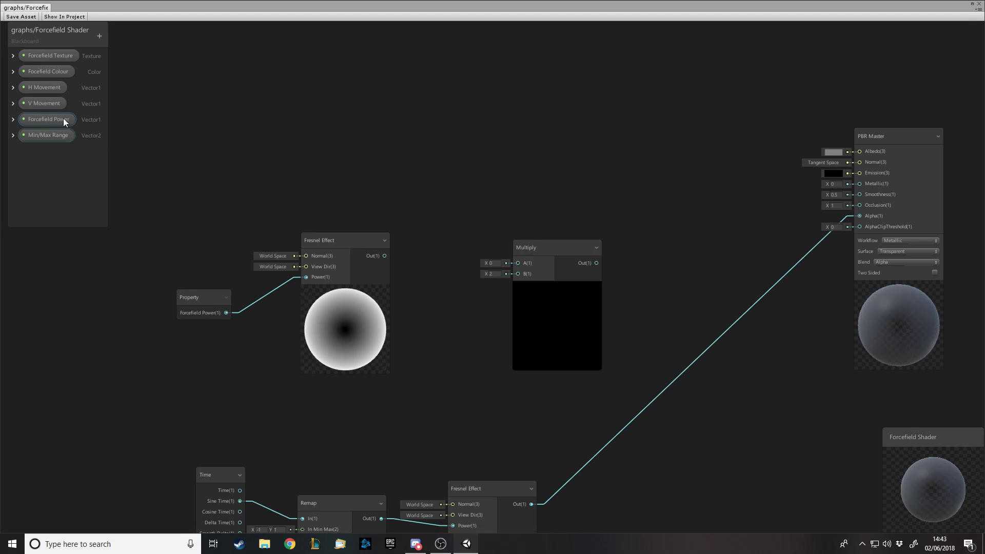
left_click_drag(51, 72, 403, 193)
left_click_drag(384, 256, 528, 263)
left_click(432, 210)
left_click_drag(372, 272, 423, 332)
left_click_drag(405, 207, 380, 222)
left_click_drag(553, 251, 846, 169)
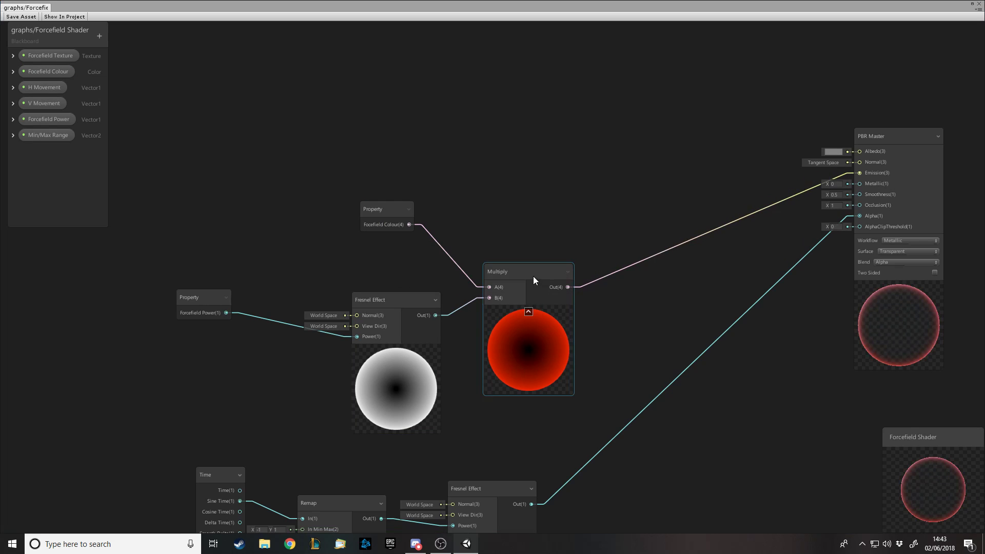
Step: Move the Forcefield Power, Fresnel Effect, Multiply and Focefield Colour nodes lower, just above the Time and Remap nodes
left_click_drag(393, 303, 379, 338)
left_click_drag(206, 366, 200, 367)
left_click_drag(359, 352, 342, 365)
left_click_drag(525, 281, 508, 345)
left_click_drag(408, 229, 402, 321)
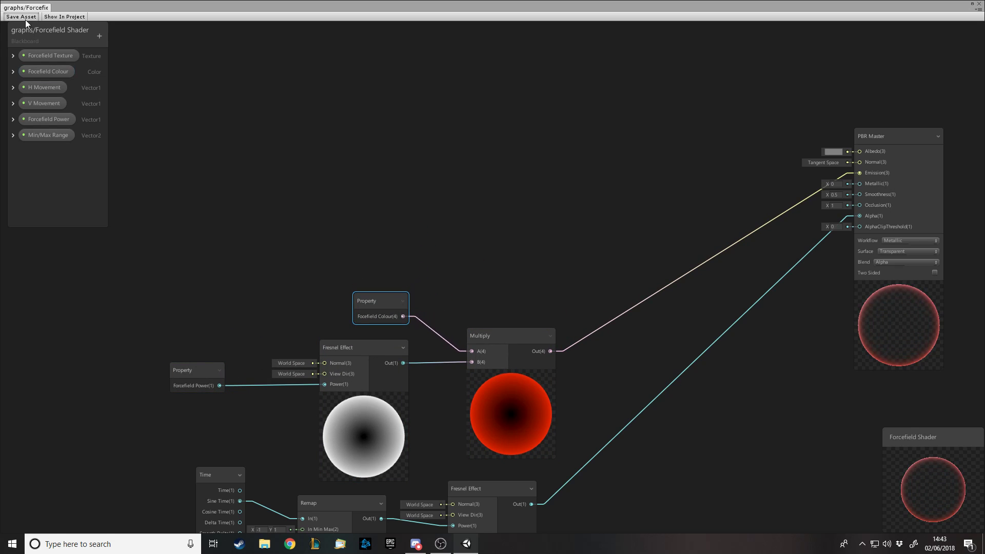
Step: Save the graph, restore its window and view the coloured emission on the Sphere in the Scene and Game views
double_click(531, 4)
left_click(612, 153)
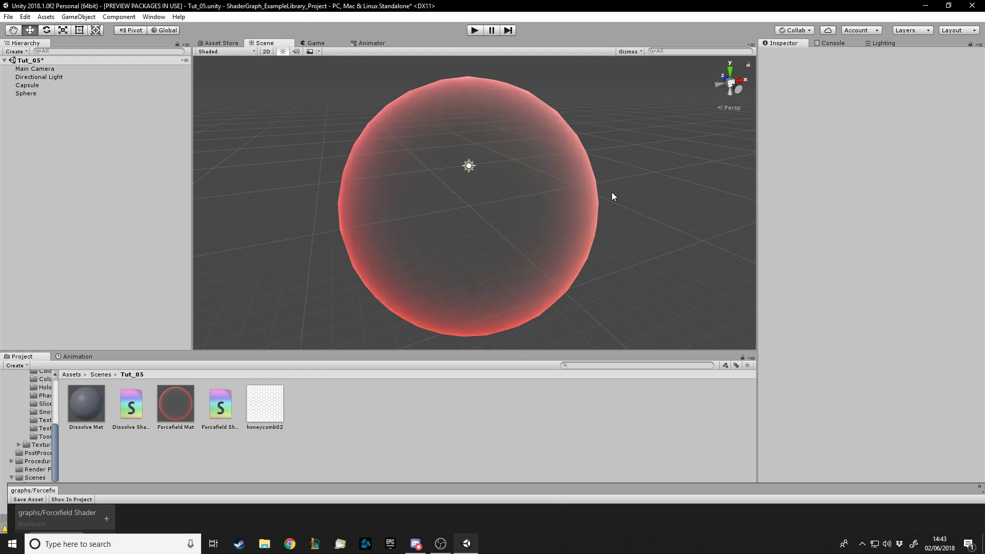
left_click(315, 44)
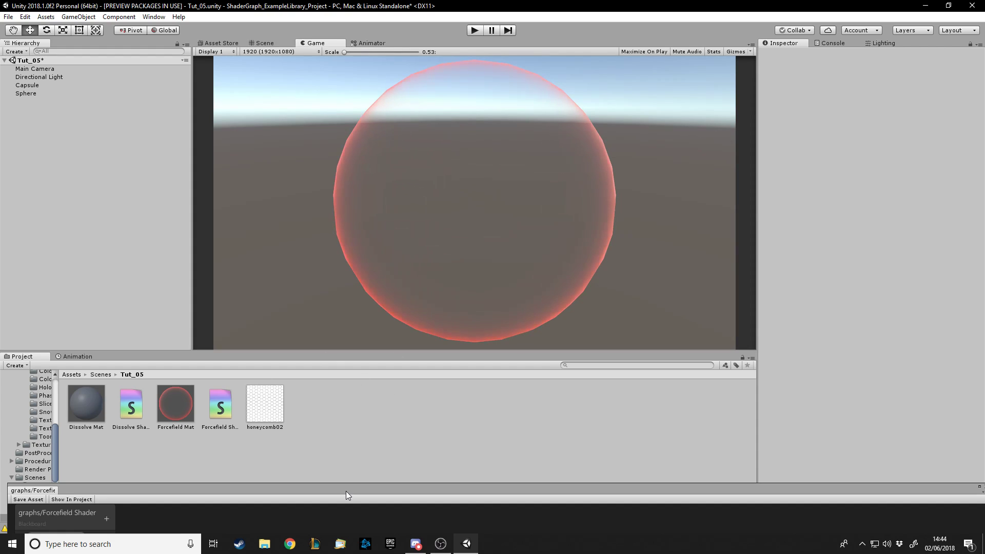
Step: Bring back the graph window and add a Sample Texture 2D node with the Forcefield Texture property connected to its Texture input
left_click_drag(322, 493, 307, 34)
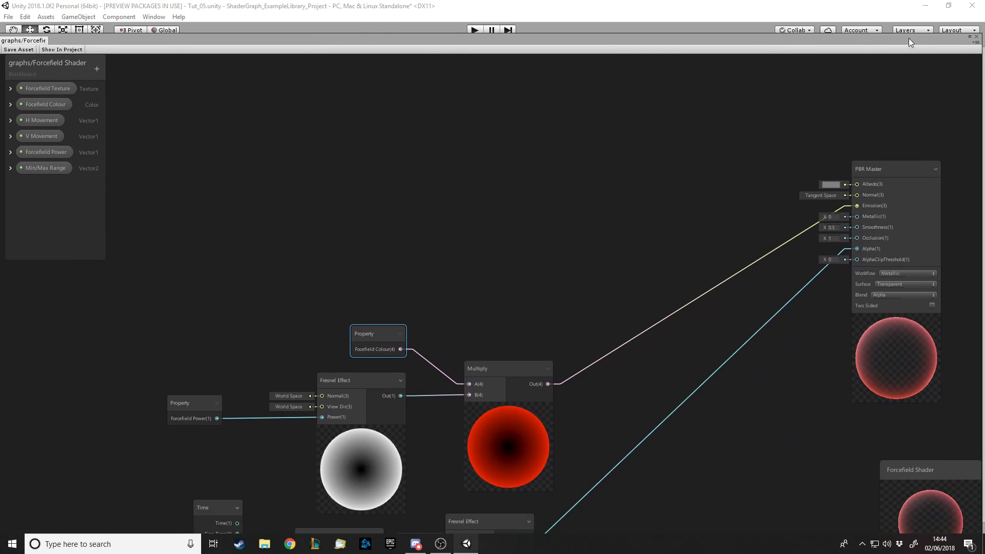
left_click(969, 38)
scroll(500, 257, "down", 4)
scroll(444, 233, "up", 2)
scroll(564, 277, "up", 2)
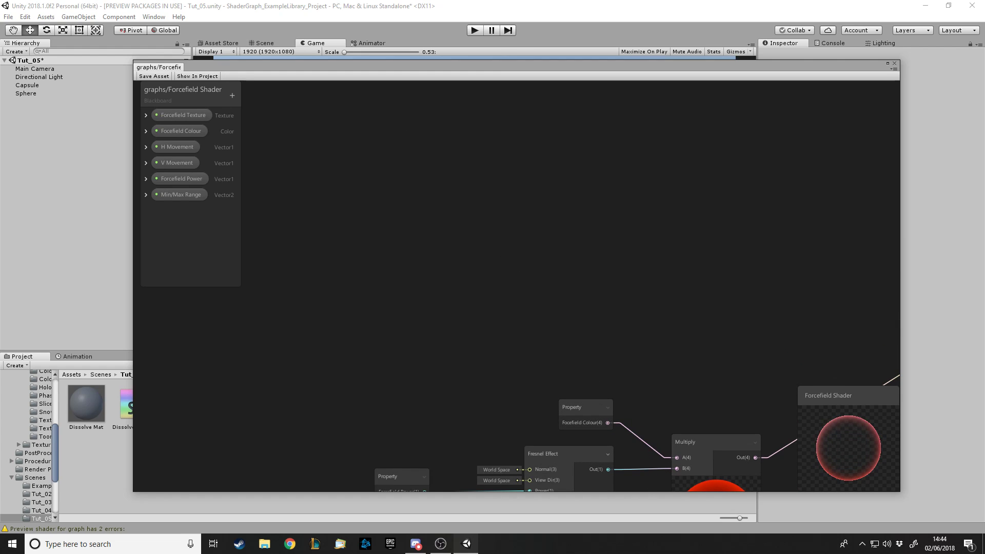
key("space")
type("sample")
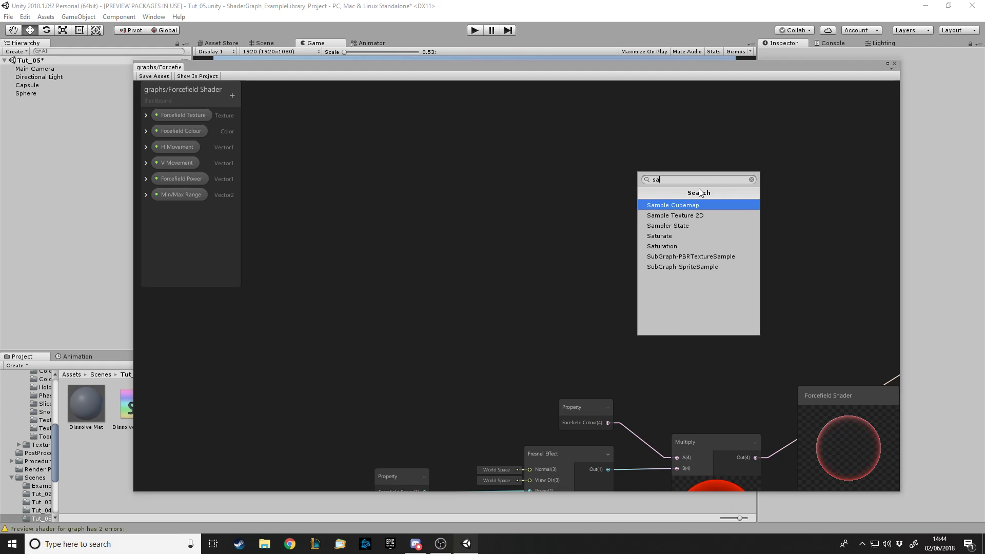
key("Down")
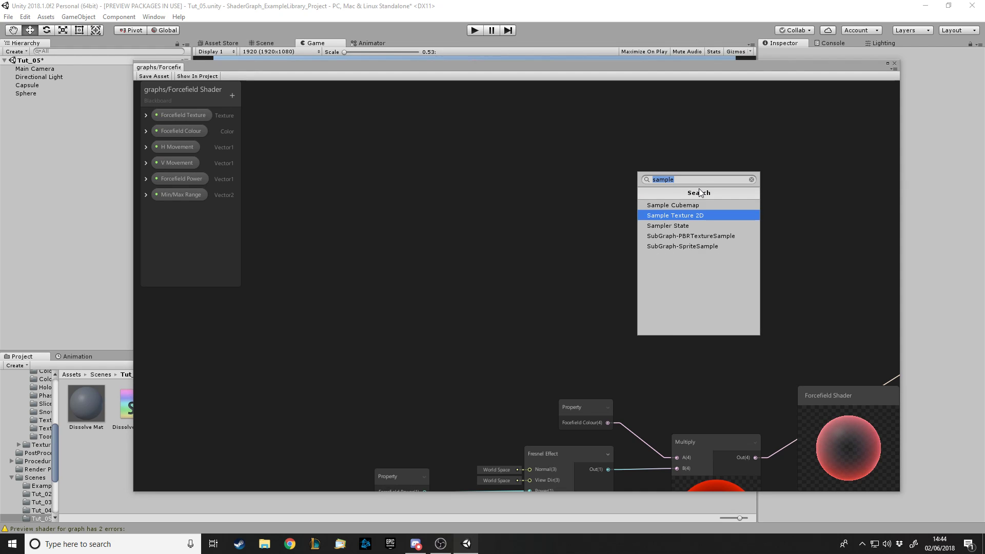
key("Return")
left_click_drag(724, 191, 524, 152)
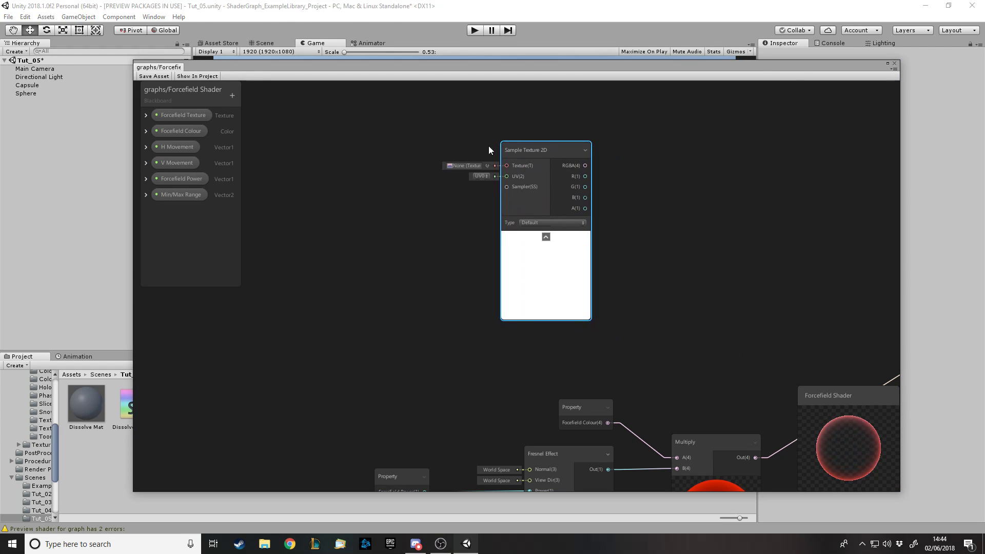
left_click_drag(223, 121, 507, 165)
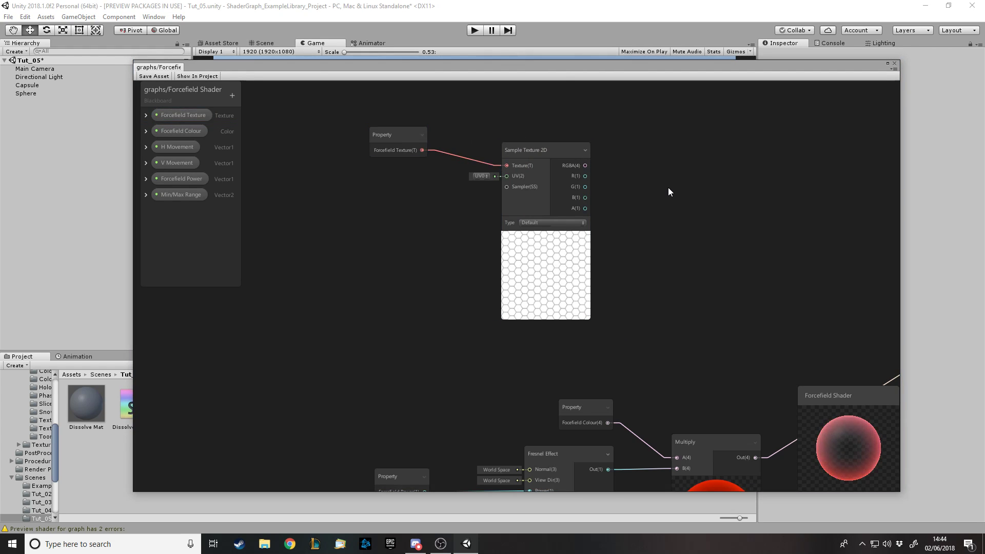
Step: Connect the Sample Texture 2D RGBA output to the PBR Master's Albedo, save the graph and check the texture on the Sphere
scroll(786, 319, "down", 2)
scroll(710, 299, "up", 3)
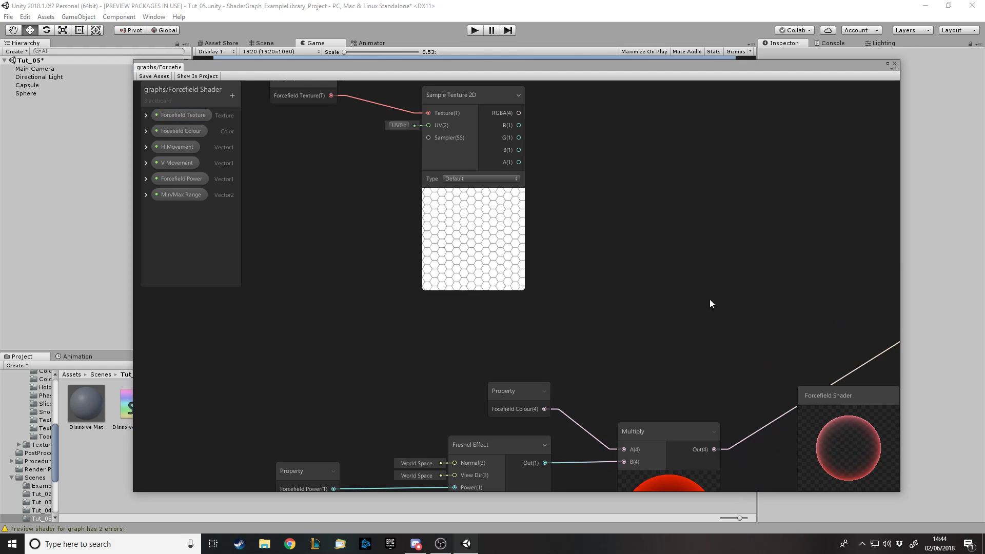
scroll(749, 245, "down", 4)
scroll(501, 177, "up", 2)
left_click_drag(451, 193, 838, 274)
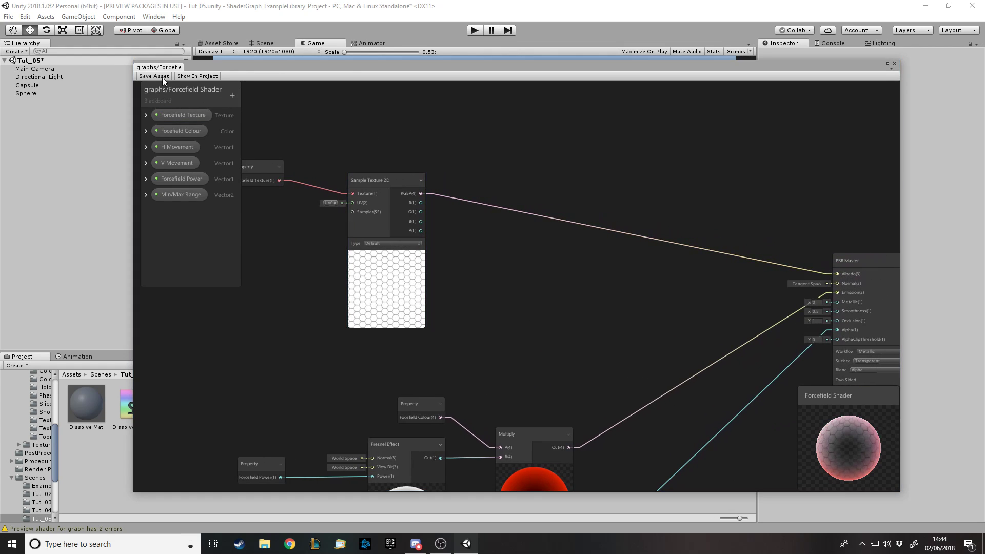
left_click_drag(380, 71, 365, 375)
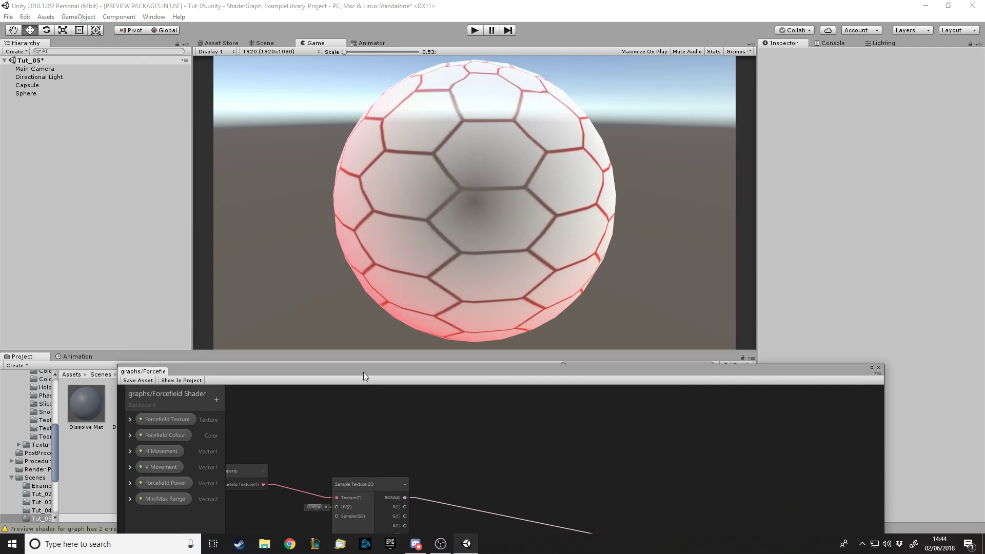
left_click_drag(363, 371, 380, 47)
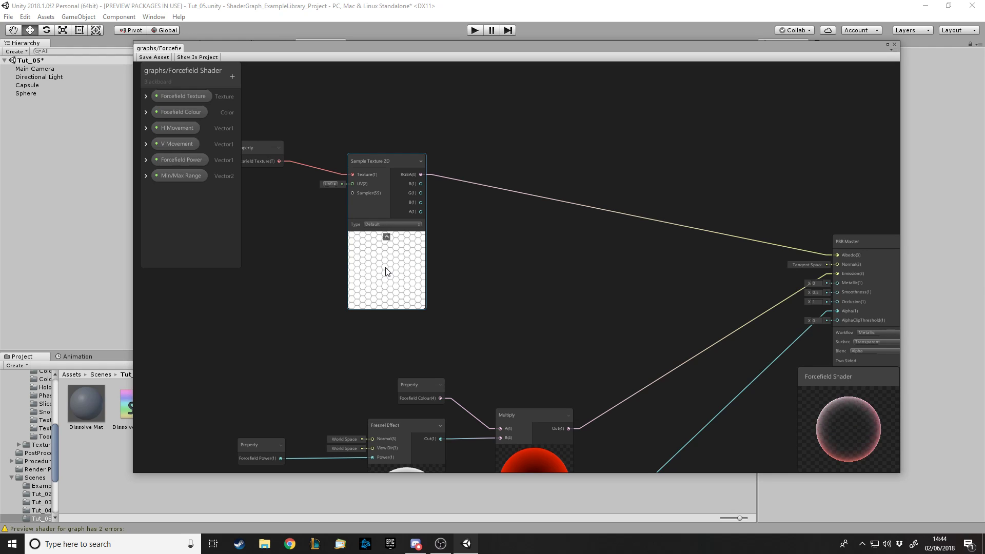
Step: Add an Invert Colors node, reroute the sampled texture's RGBA output into it, and enable Red, Green and Blue inversion
key("space")
type("inv")
key("Down")
key("Return")
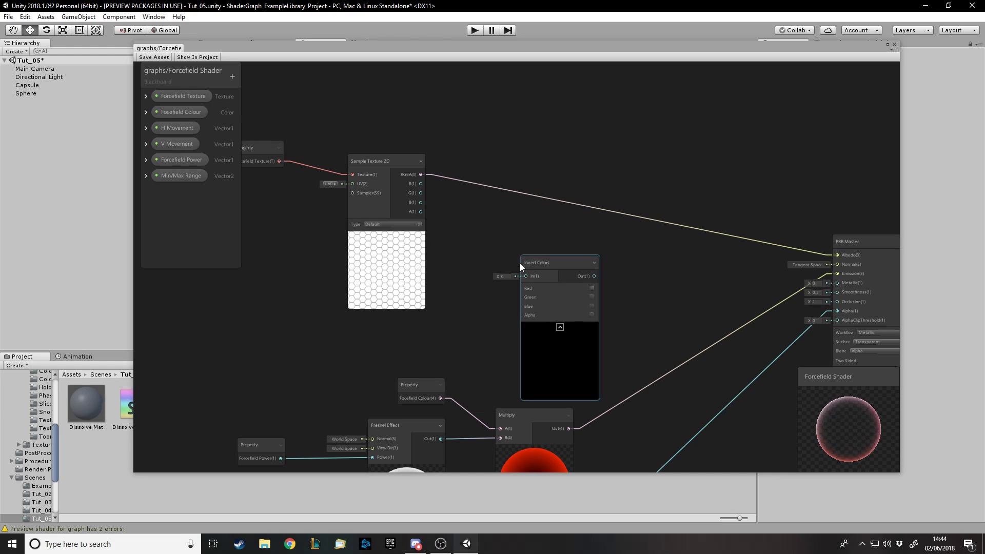
left_click_drag(829, 254, 515, 160)
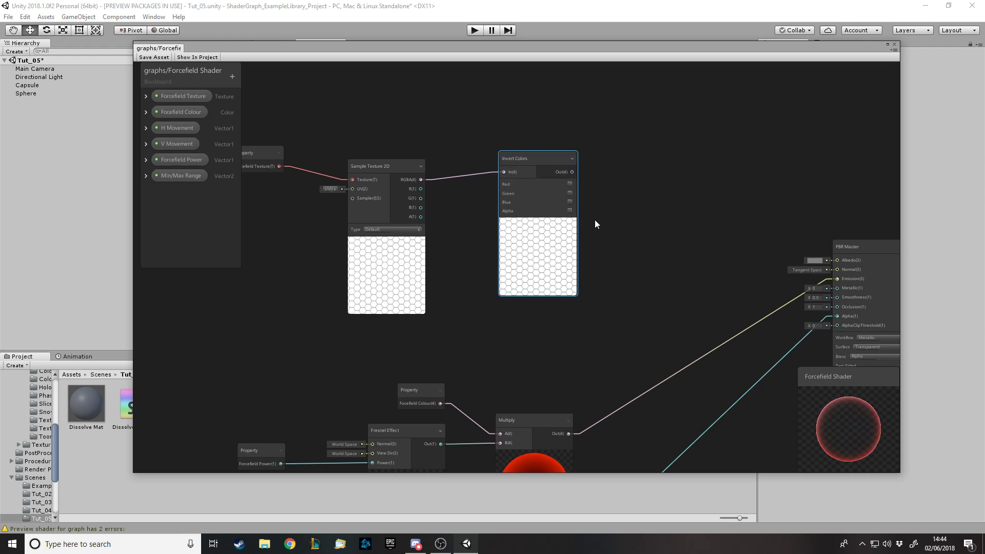
left_click(570, 183)
left_click(570, 193)
left_click(570, 202)
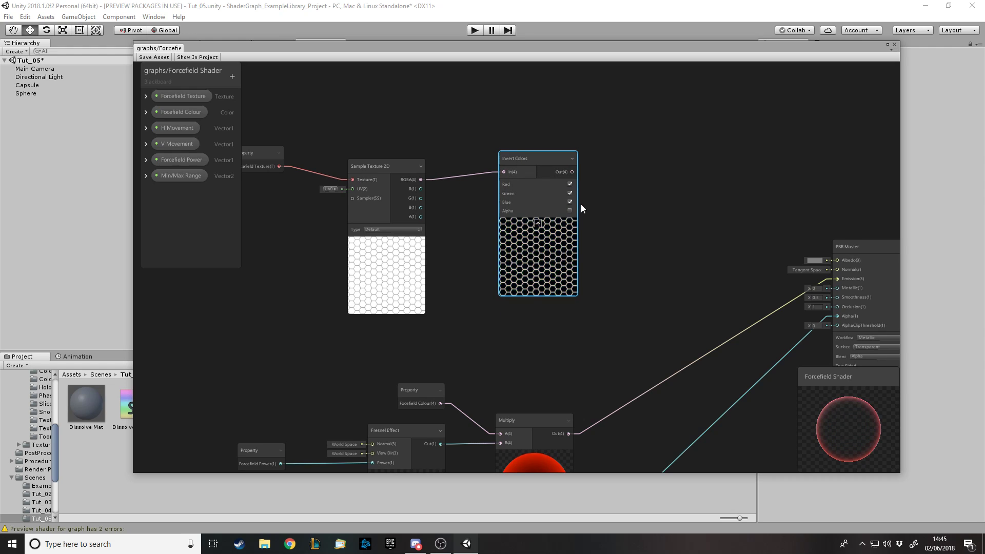
Step: Connect the Invert Colors output to the PBR Master's Albedo, save the graph and check the honeycomb lines on the Sphere
left_click_drag(537, 162, 837, 260)
left_click(599, 214)
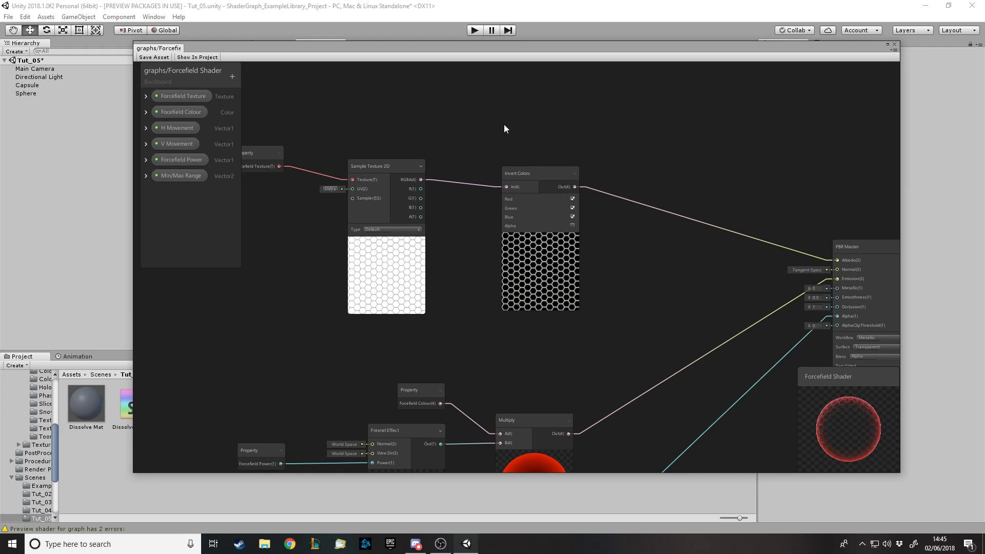
left_click(155, 58)
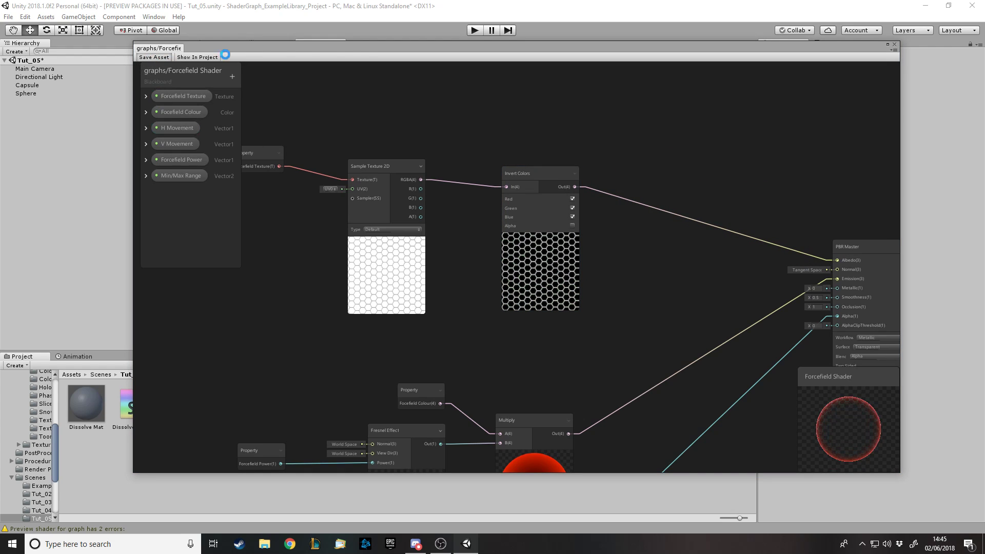
left_click_drag(356, 51, 342, 303)
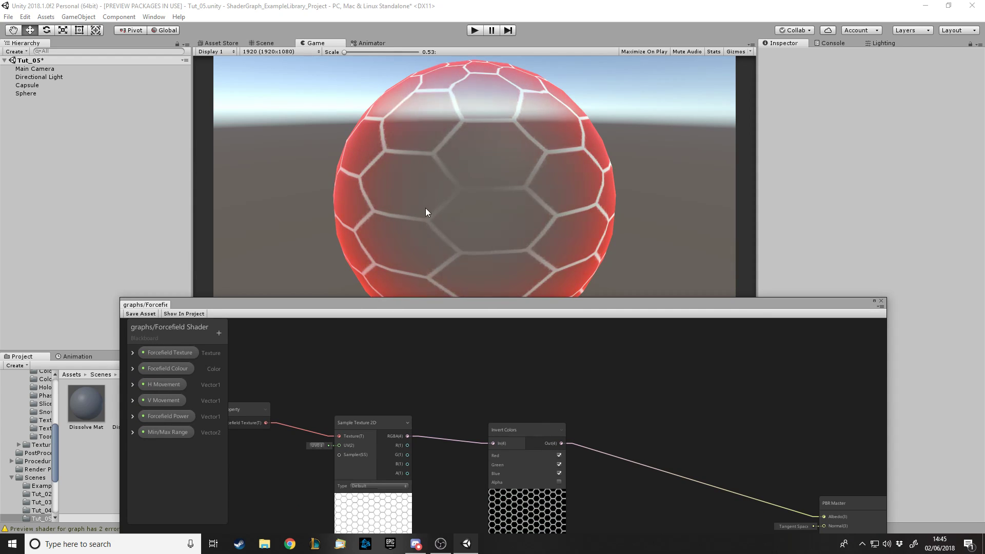
left_click_drag(436, 307, 442, 43)
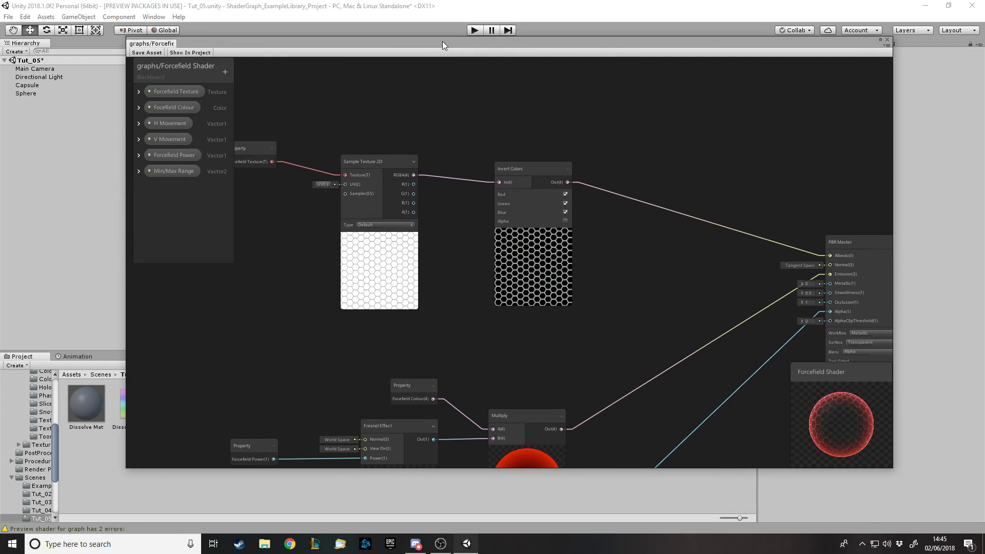
Step: Add a Multiply node between Invert Colors and the PBR Master, and connect a Focefield Colour property to its B input
key("space")
type("multiply")
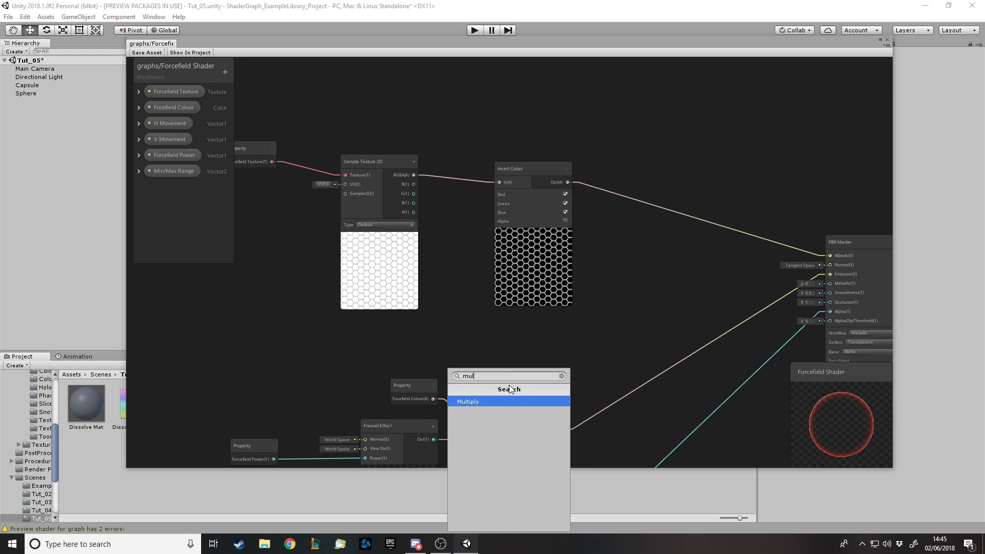
key("Return")
left_click_drag(531, 386, 685, 179)
left_click(185, 107)
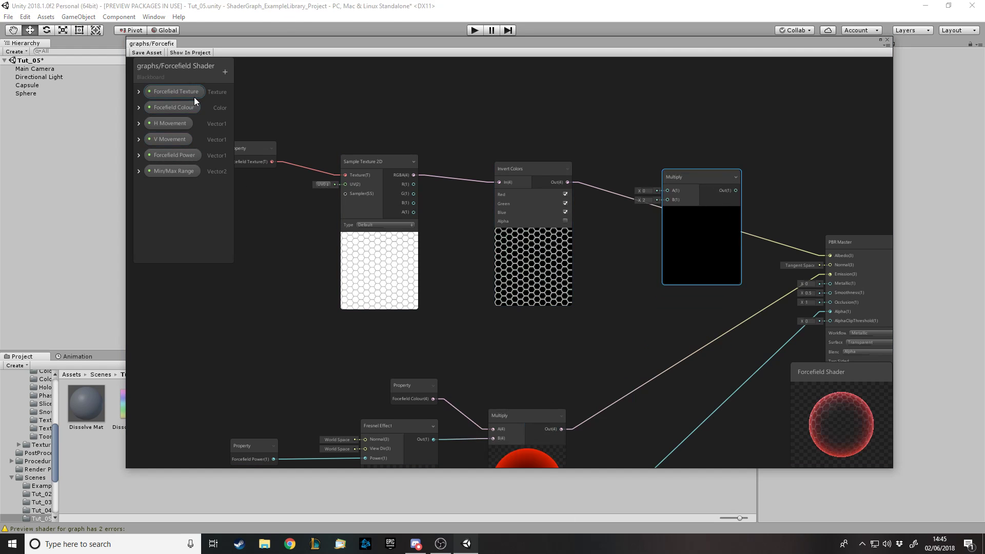
mouse_move(605, 359)
left_mouse_down()
mouse_move(665, 213)
mouse_move(603, 347)
left_mouse_up()
left_click_drag(667, 247, 669, 202)
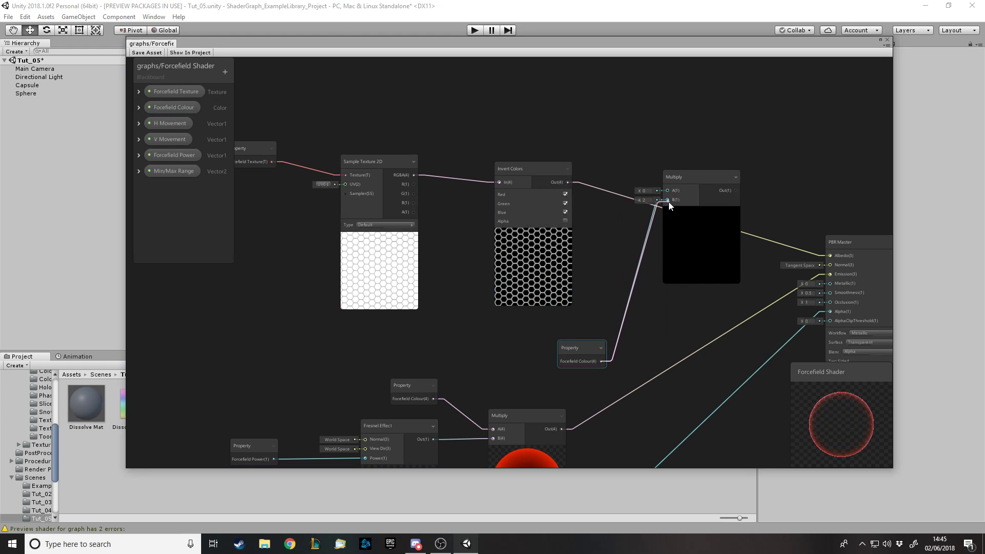
Step: Route the Invert Colors output through the new Multiply node's A input into Albedo, save the graph and check the Sphere
left_click_drag(822, 258, 670, 190)
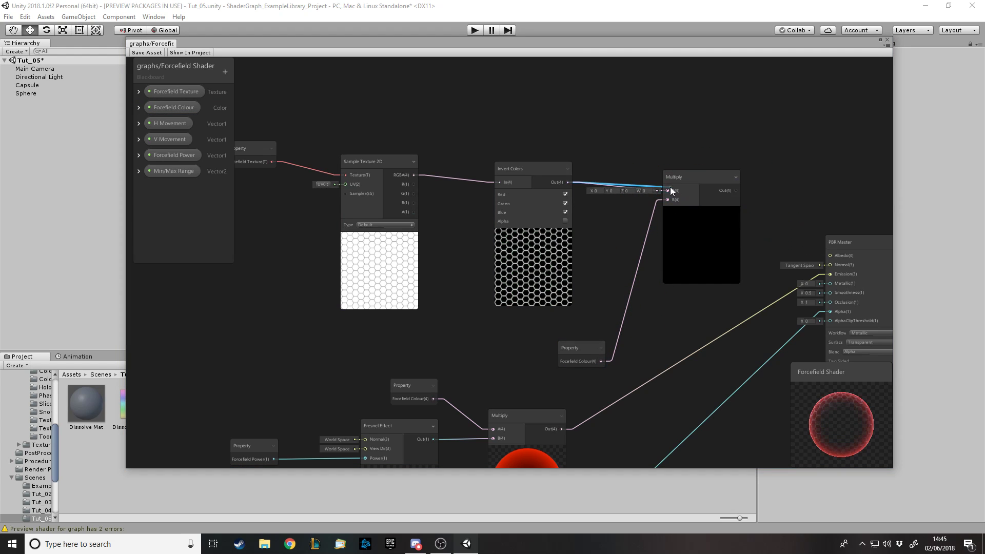
left_click_drag(737, 190, 837, 260)
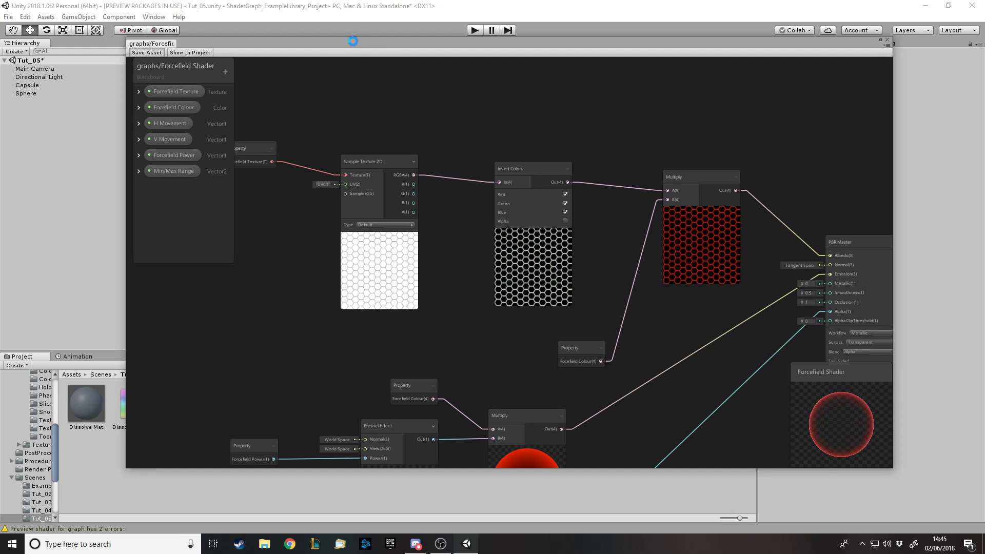
left_click_drag(346, 42, 392, 368)
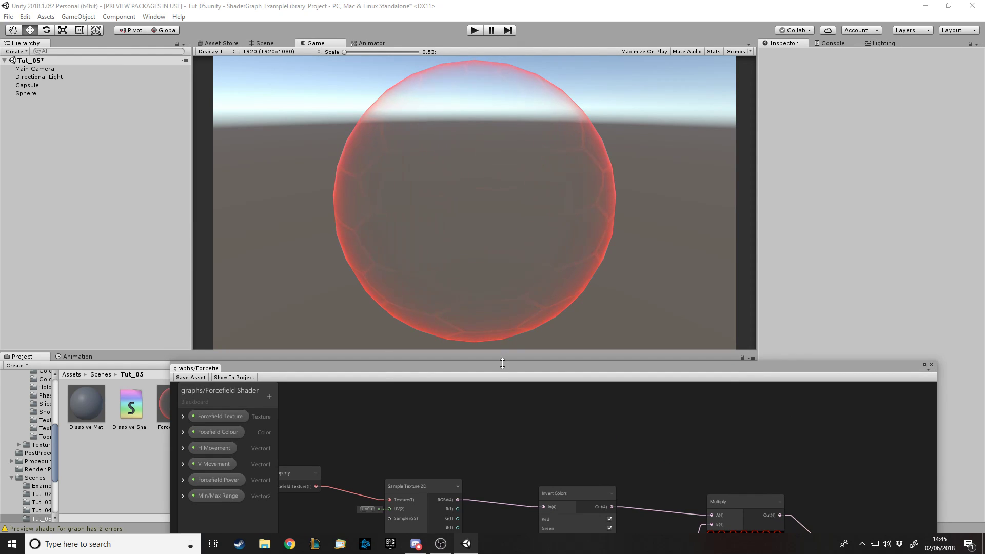
left_click_drag(499, 368, 458, 81)
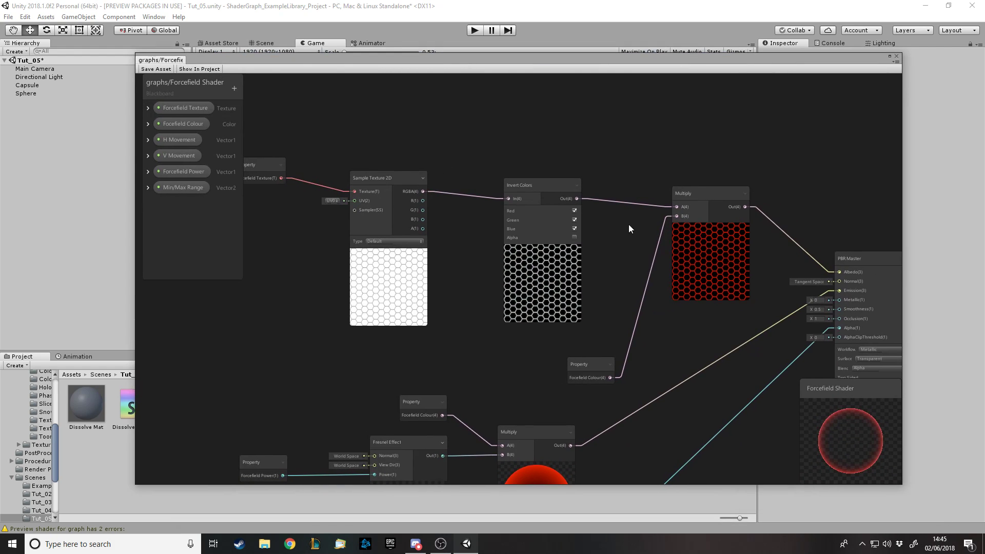
Step: Move the Focefield Colour, Invert Colors, Sample Texture 2D and Forcefield Texture nodes closer to the honeycomb's Multiply node
left_click_drag(602, 364, 633, 348)
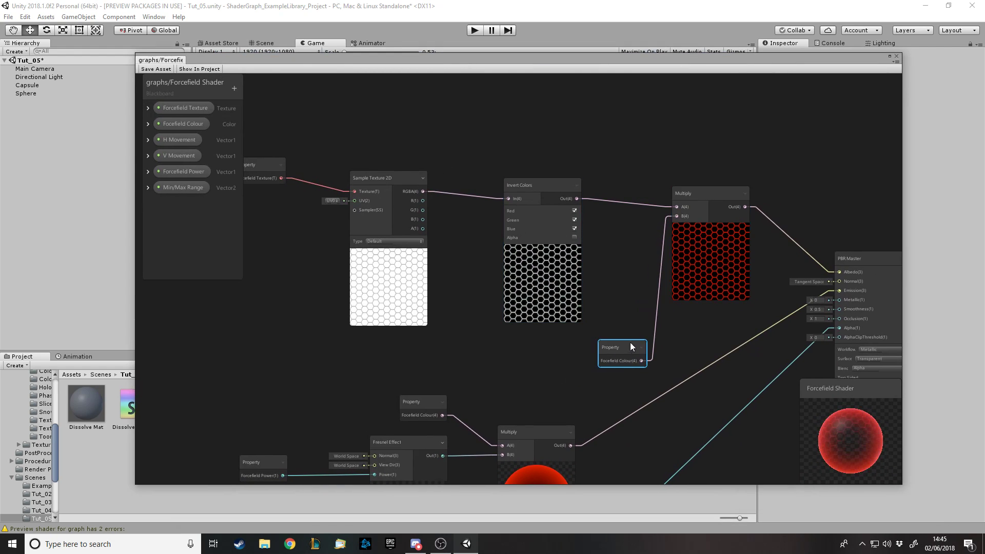
left_click_drag(549, 188, 596, 172)
left_click_drag(385, 178, 478, 163)
left_click_drag(274, 167, 410, 158)
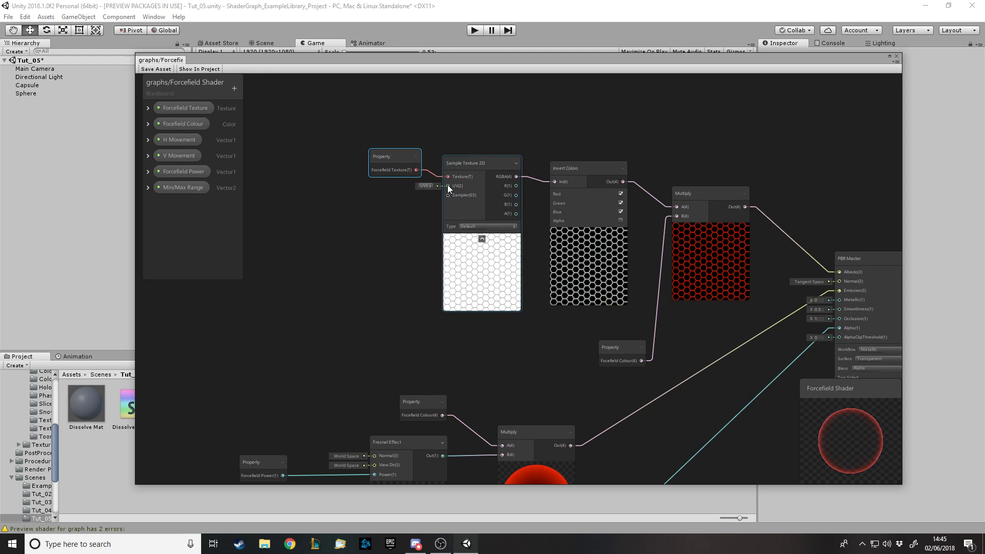
scroll(381, 179, "up", 2)
left_click(451, 205)
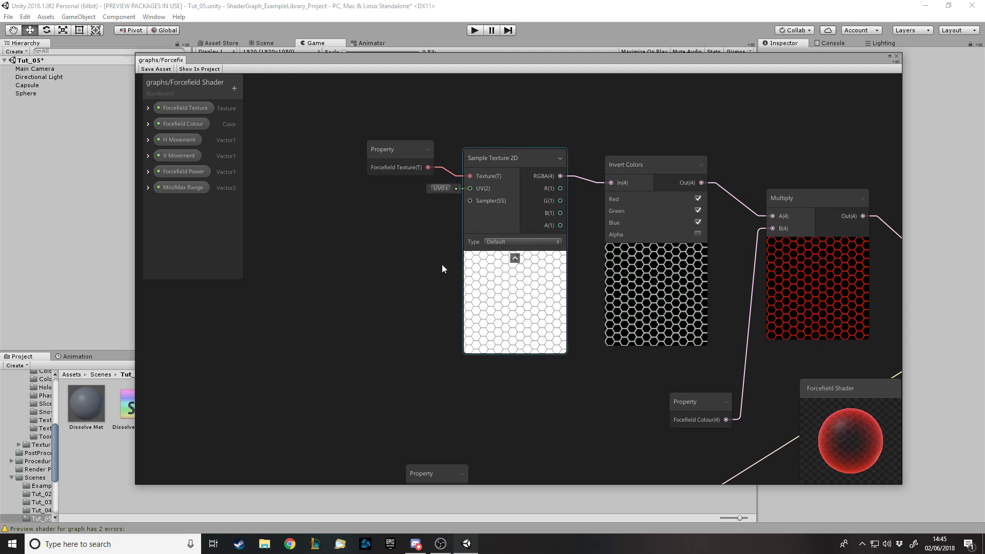
Step: Add a Tiling And Offset node before Sample Texture 2D, connect its output to the UV input and align the two nodes
scroll(621, 328, "down", 3)
scroll(448, 313, "up", 3)
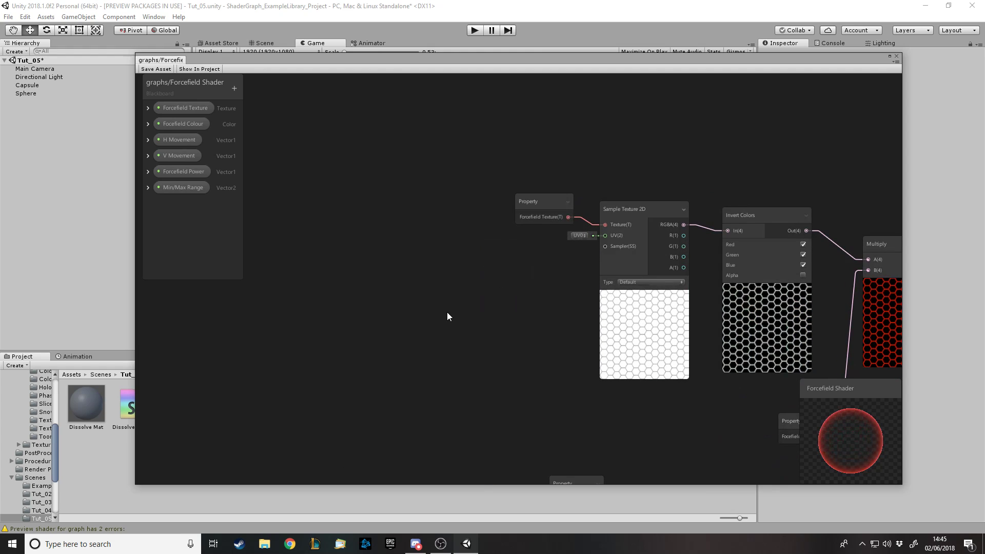
key("space")
type("ti")
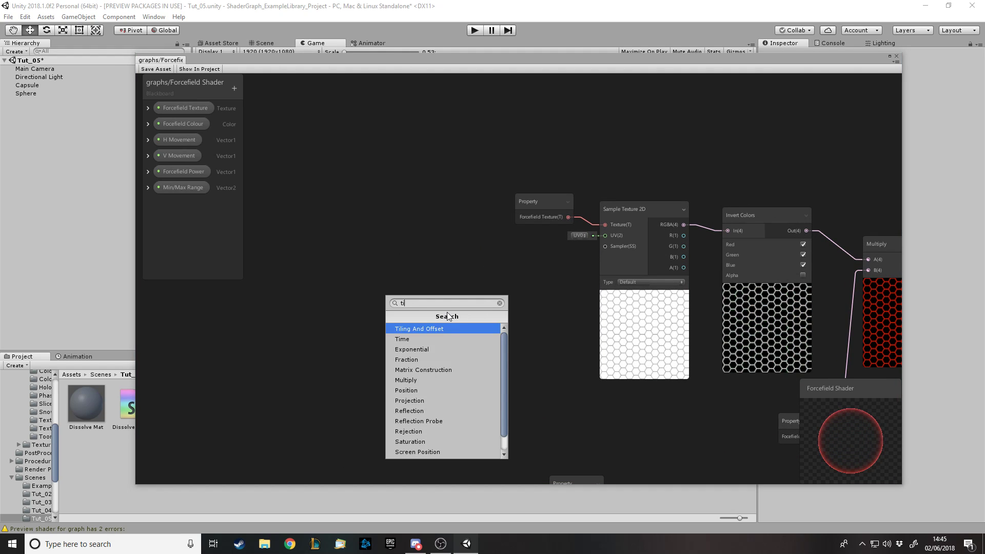
key("Return")
left_click_drag(482, 306, 425, 152)
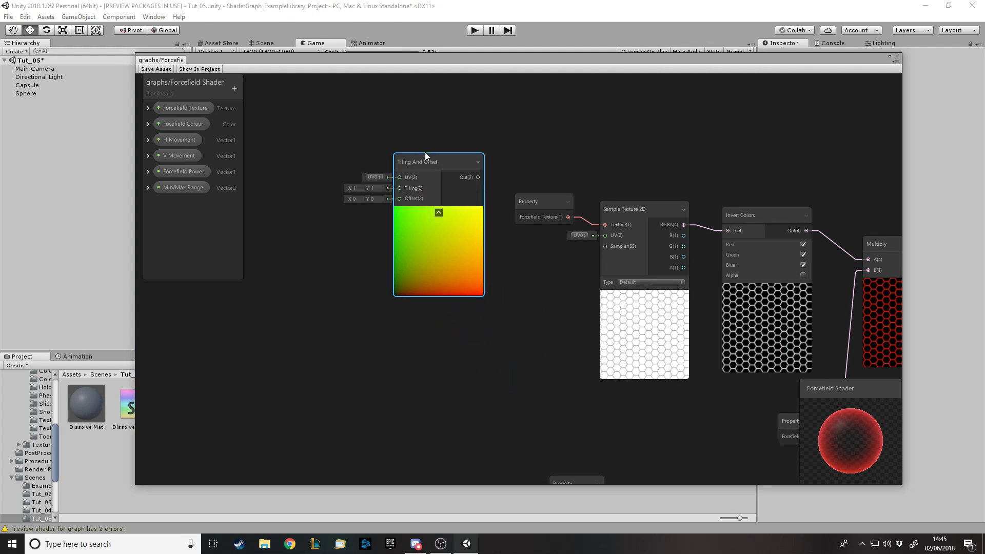
left_click_drag(478, 177, 597, 238)
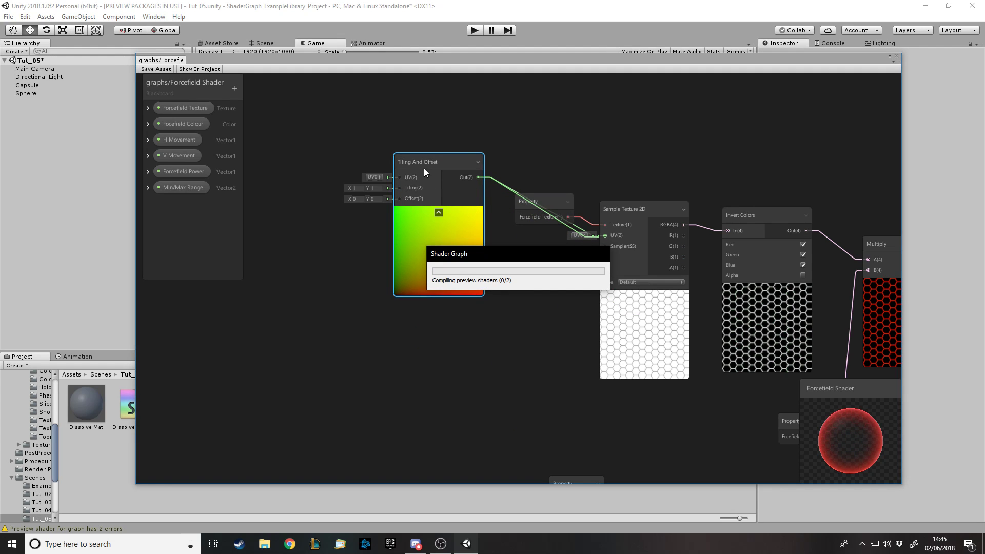
left_click_drag(450, 169, 481, 230)
left_click(659, 227)
left_click_drag(475, 218, 475, 214)
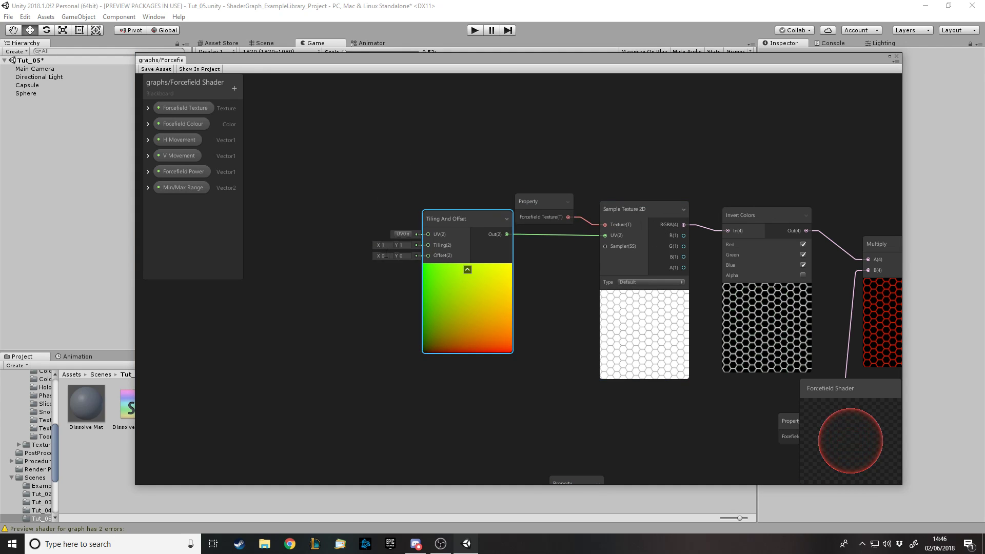
Step: Try different X and Y offsets on the Tiling And Offset node, and reset both to 0
left_click_drag(378, 255, 396, 254)
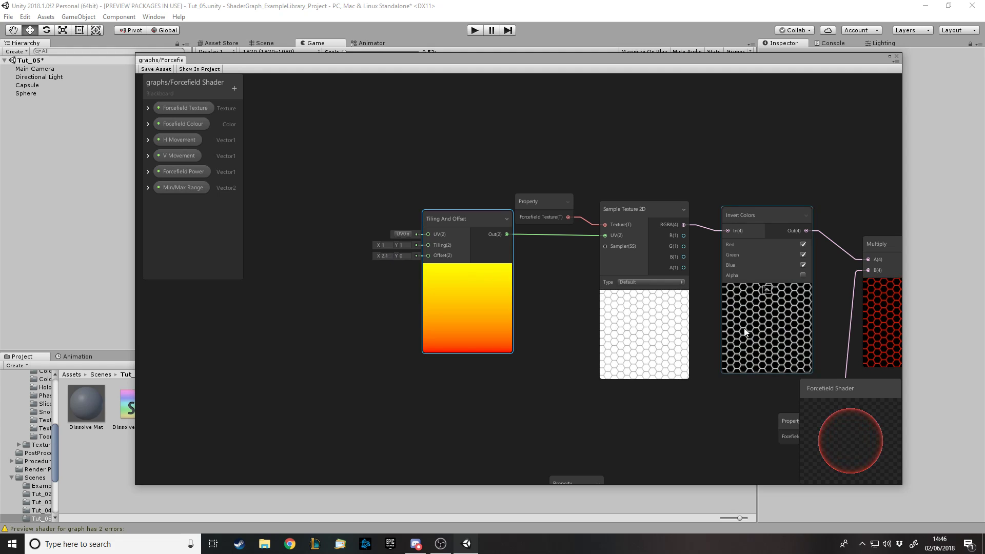
mouse_move(397, 256)
left_mouse_down()
mouse_move(418, 257)
mouse_move(387, 257)
left_mouse_up()
left_click(387, 257)
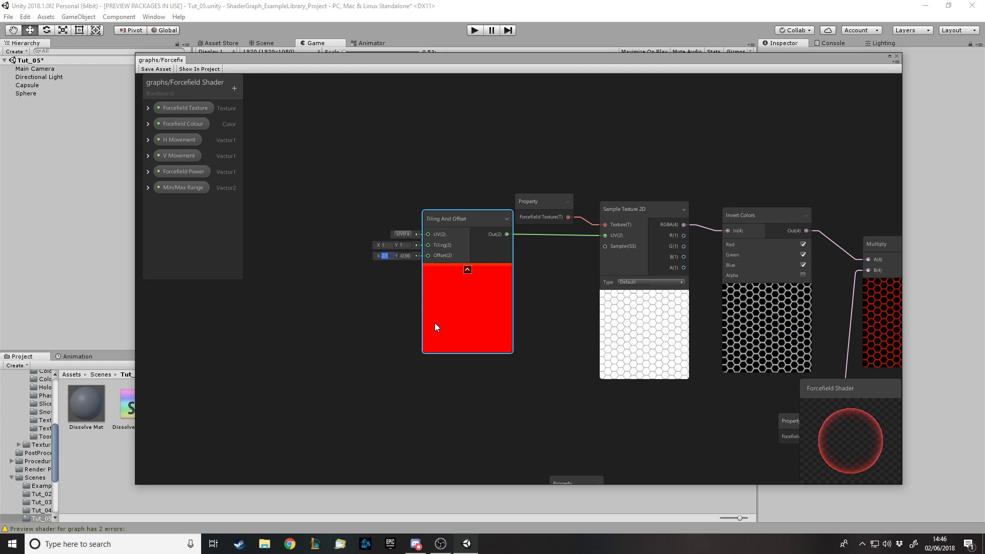
type("0")
key("Tab")
type("0")
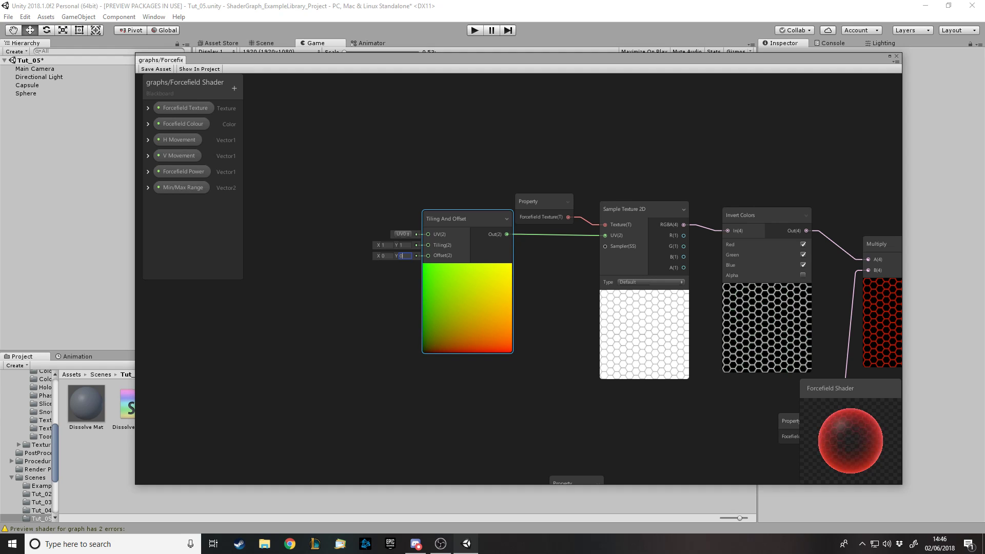
Step: Add a Time node ahead of the Tiling And Offset node
left_click(282, 284)
key("space")
type("time")
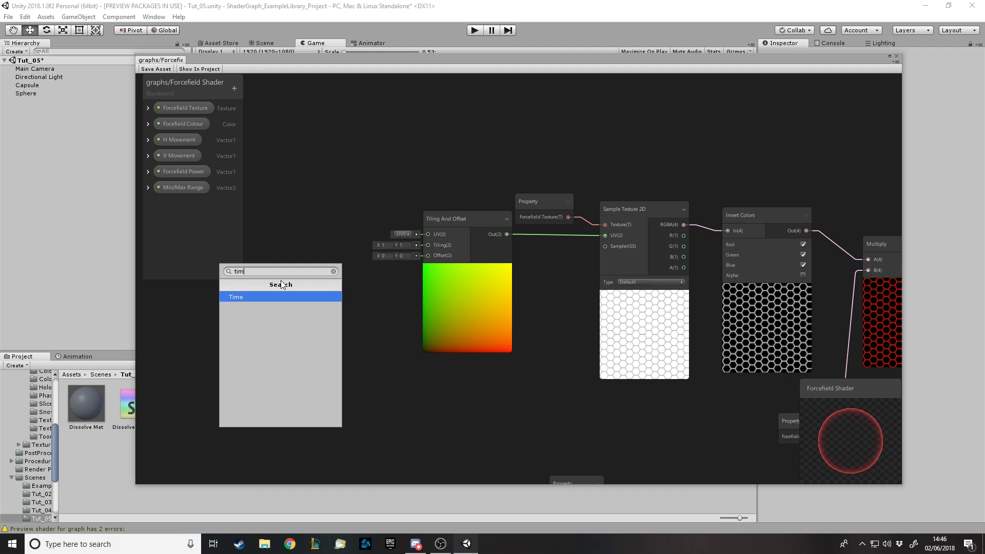
key("Return")
scroll(608, 293, "down", 1)
scroll(609, 294, "down", 2)
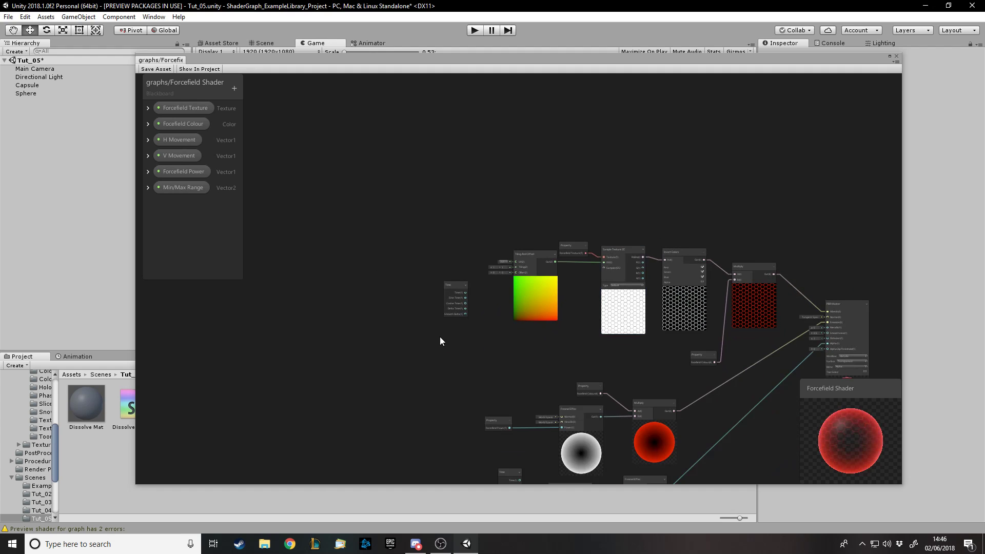
Step: Connect the Time output to the Offset input of Tiling And Offset, save the graph and check the honeycomb on the Sphere
scroll(435, 335, "up", 2)
left_click(458, 246)
left_click_drag(458, 246, 568, 226)
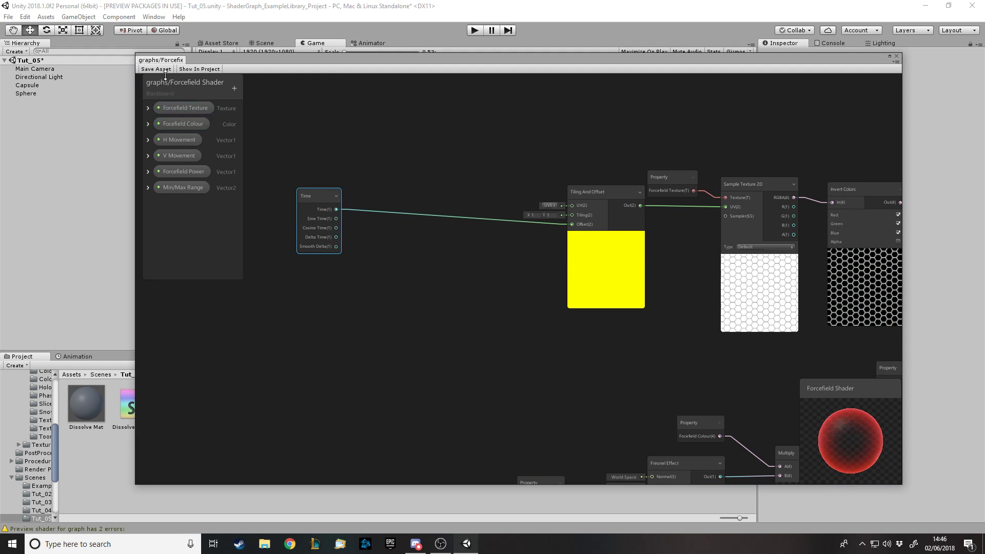
left_click_drag(374, 62, 378, 389)
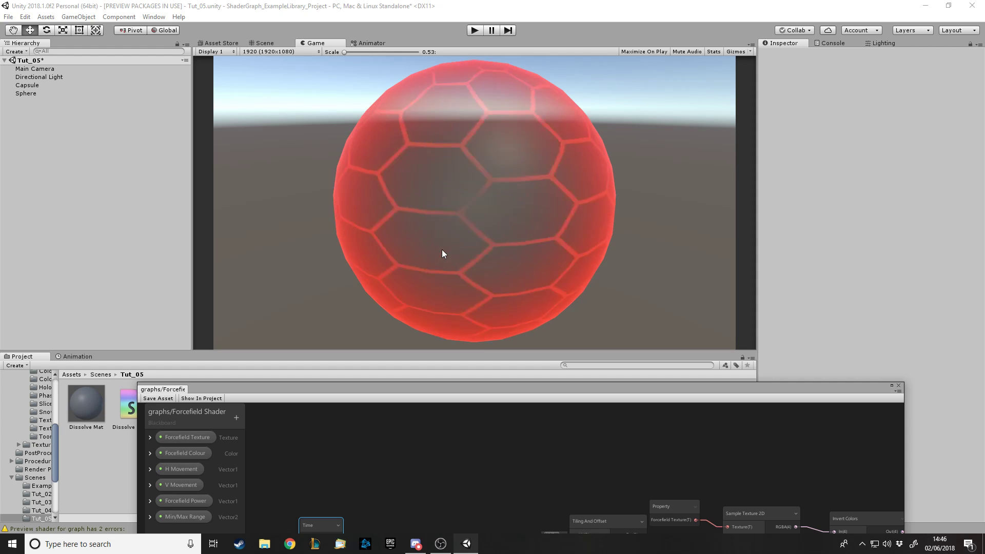
left_click_drag(458, 391, 461, 78)
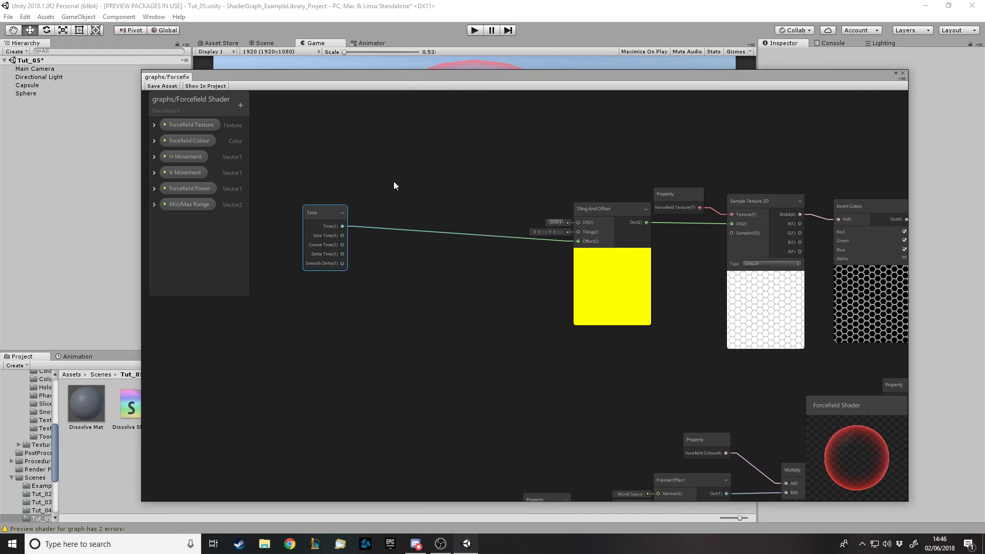
Step: Delete the link between Time and the Offset input, and move the Time node further from Tiling And Offset
scroll(342, 227, "up", 2)
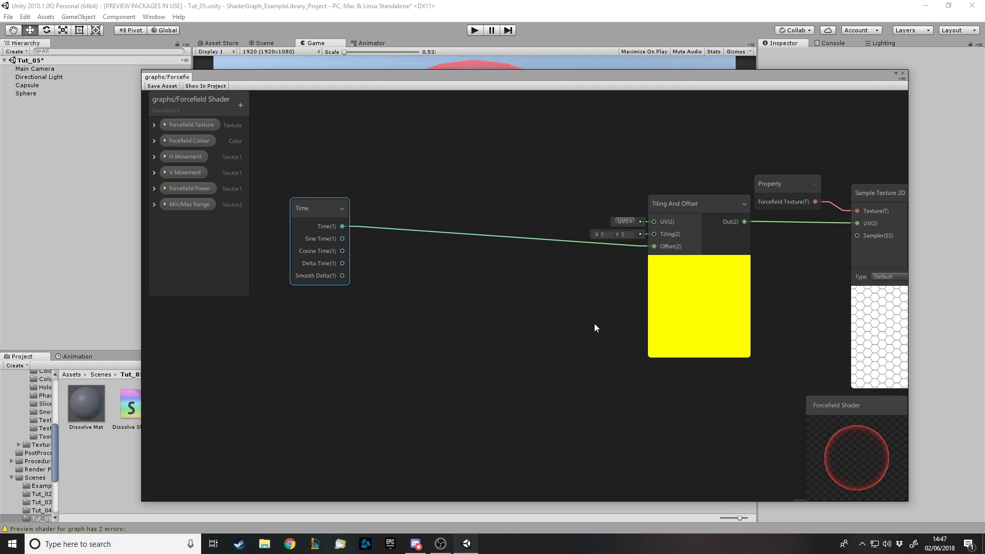
left_click(610, 242)
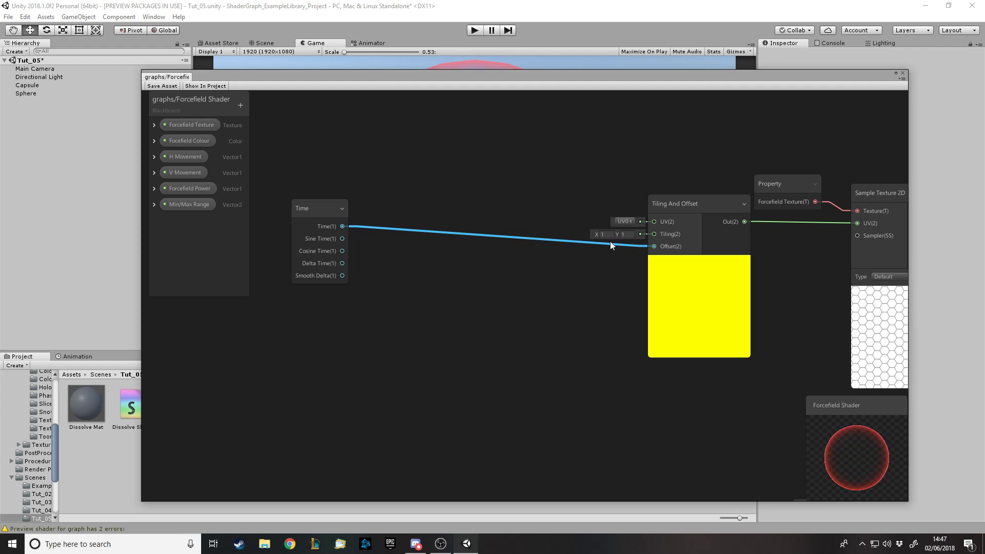
key("Delete")
left_click_drag(315, 208, 276, 208)
Step: Add two Multiply nodes between Time and Tiling And Offset, placed one above the other
left_click(429, 218)
key("space")
type("mu")
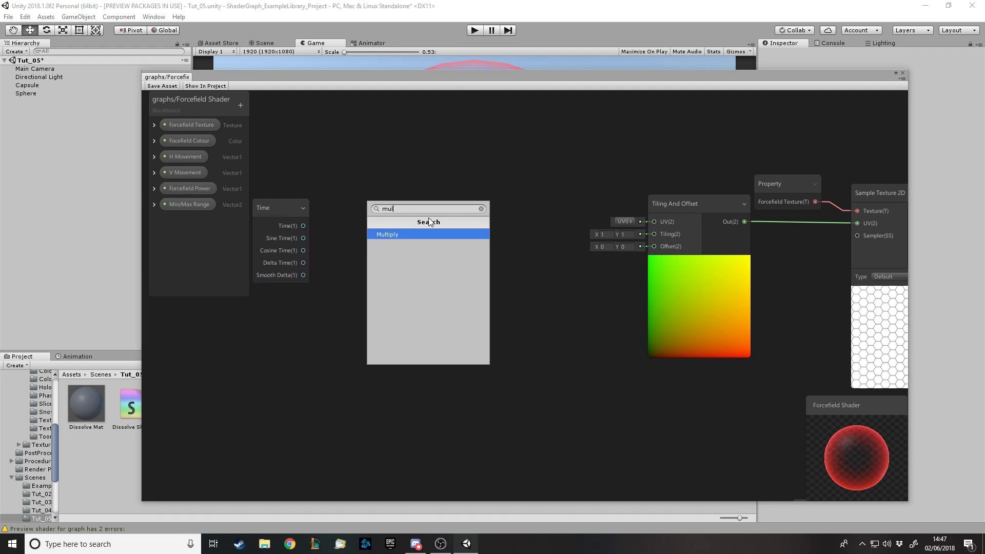
type("l")
key("Return")
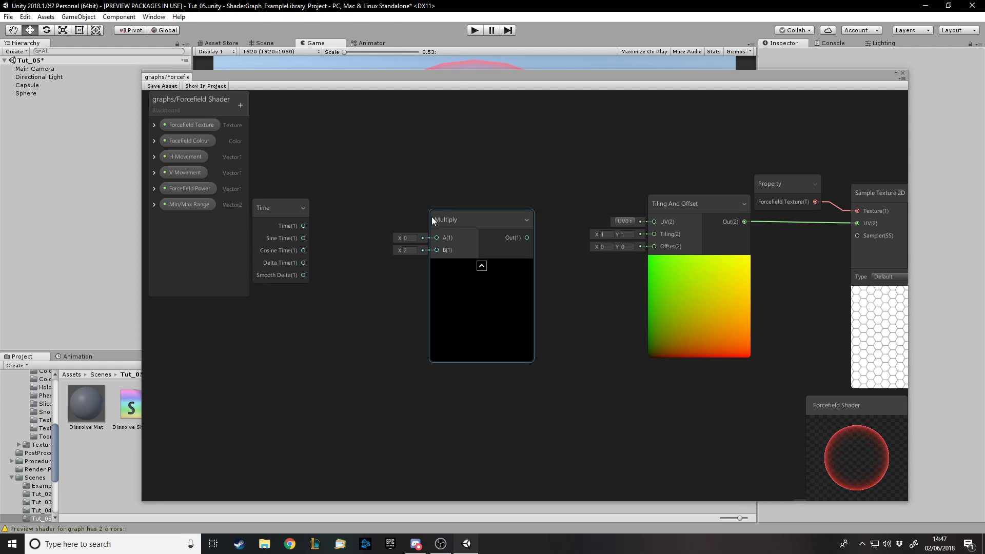
key("space")
type("mu")
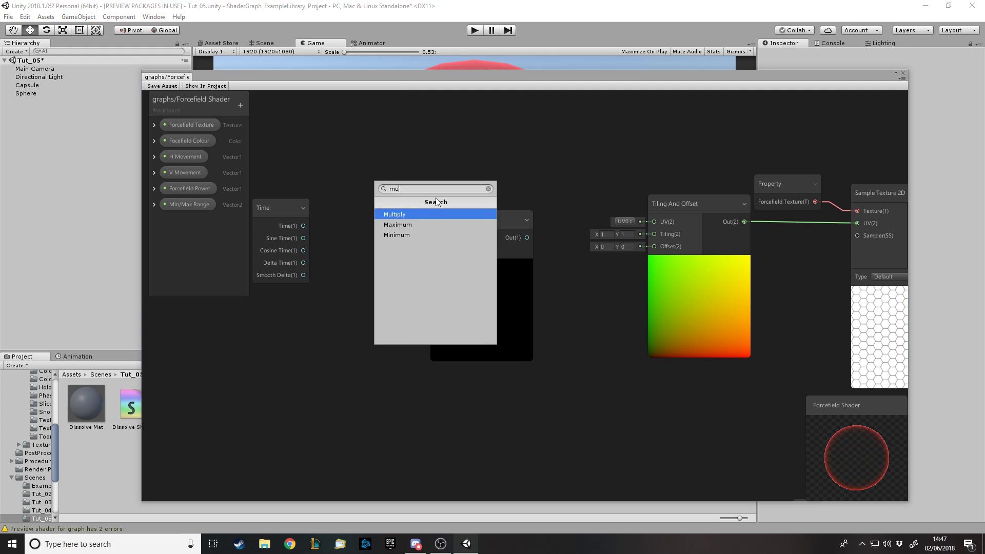
key("Return")
left_click_drag(435, 201, 408, 112)
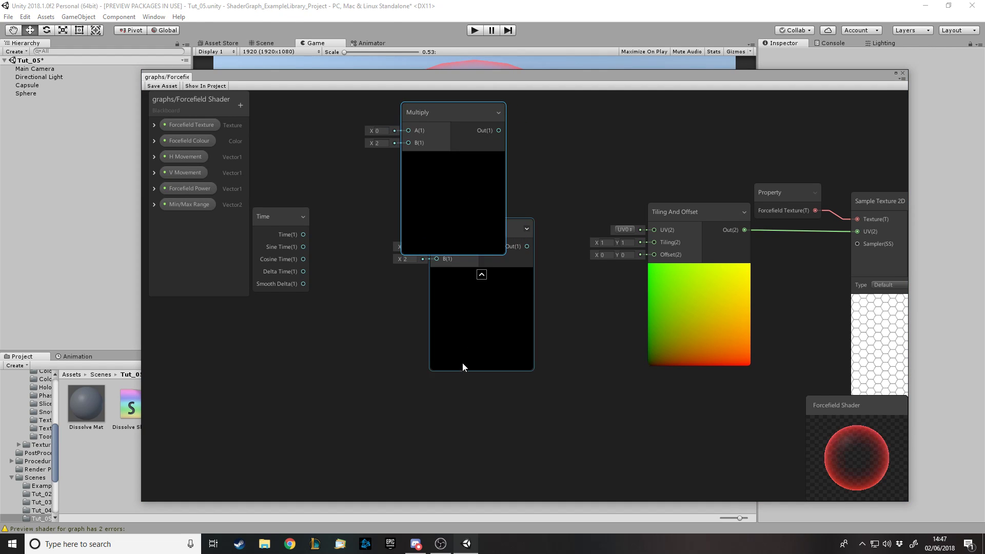
left_click_drag(516, 229, 485, 335)
Step: Connect the Time output to the upper Multiply's B input and the lower Multiply's A input, and space the nodes out
left_click_drag(303, 234, 406, 355)
left_click_drag(303, 234, 407, 143)
left_click_drag(287, 220, 266, 242)
scroll(433, 226, "down", 3)
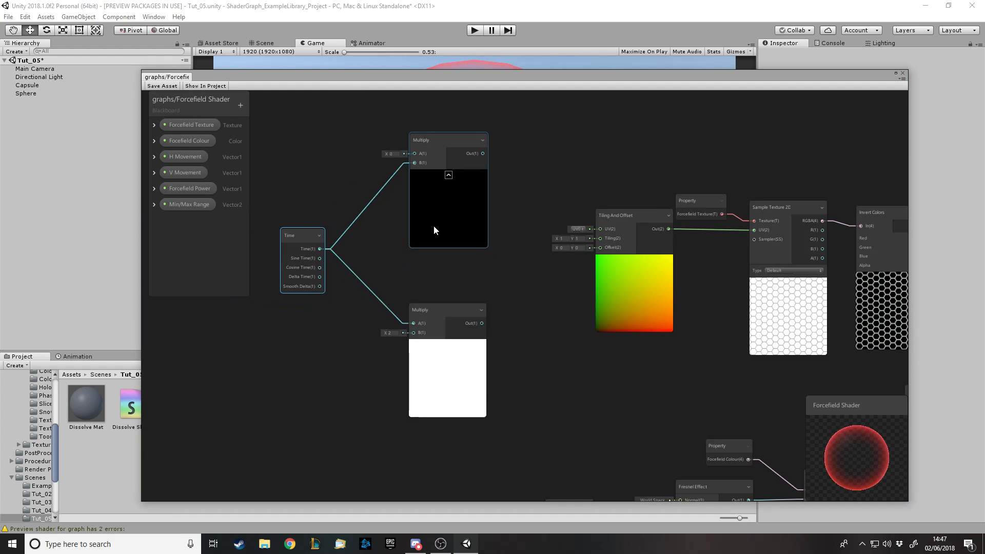
scroll(457, 242, "down", 4)
scroll(322, 244, "up", 3)
left_click_drag(431, 239, 274, 231)
left_click_drag(543, 151, 404, 161)
left_click(459, 222)
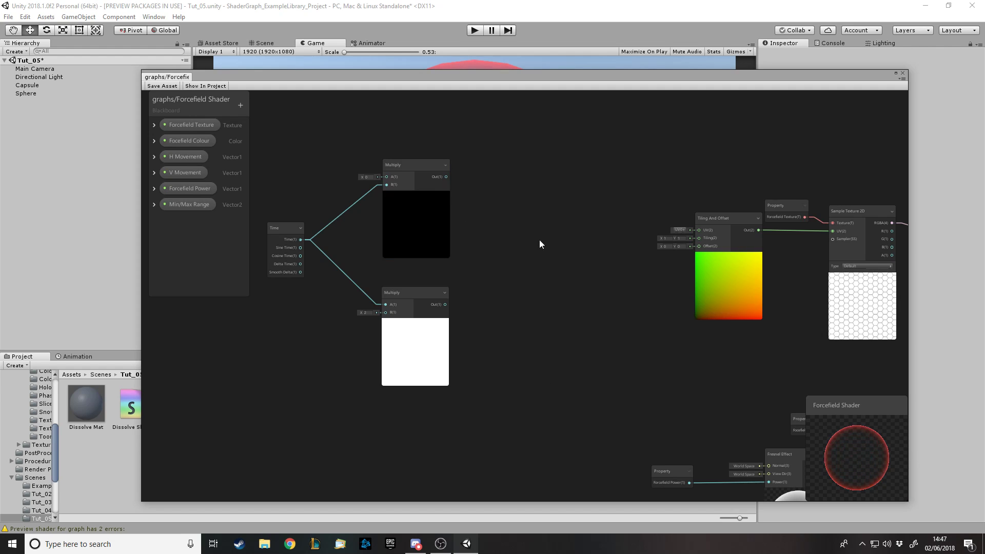
Step: Add the H Movement property to the upper Multiply's A input and the V Movement property to the lower Multiply's B input
scroll(385, 273, "up", 2)
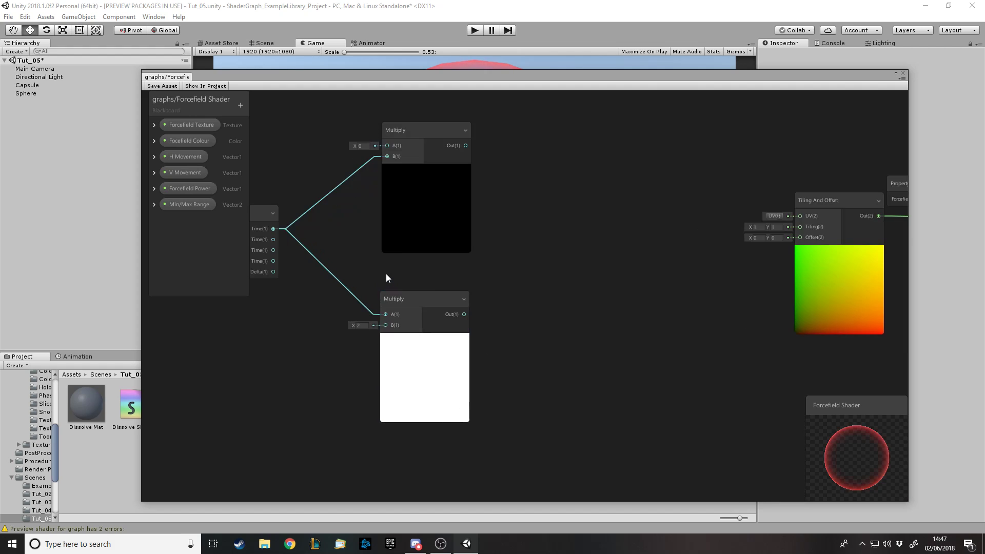
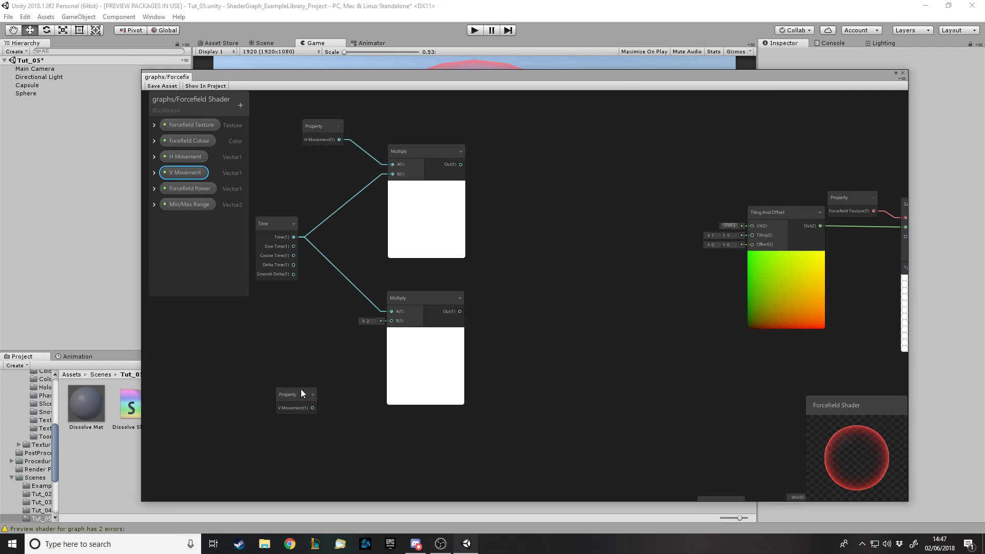
left_click_drag(384, 334, 392, 321)
left_click_drag(302, 394, 333, 346)
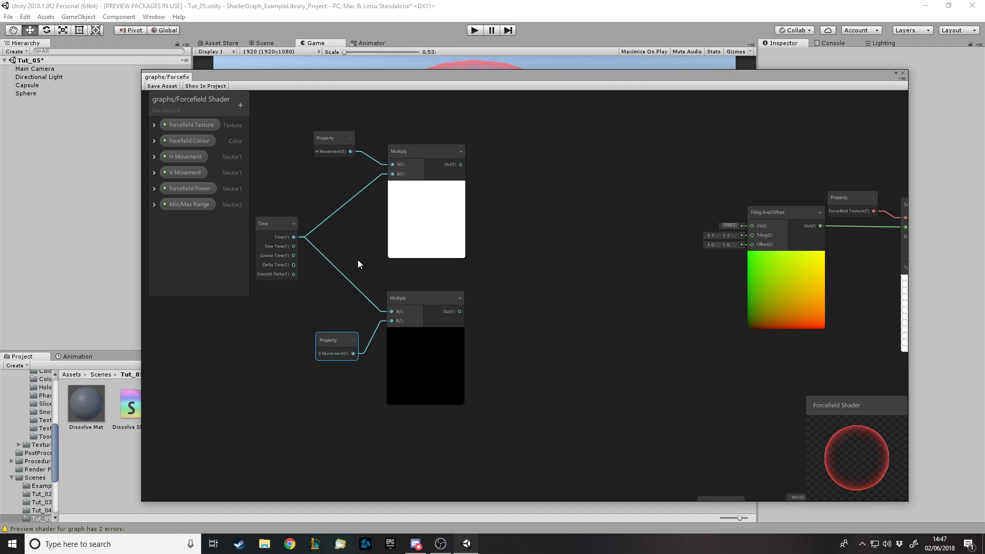
Step: Move the Time node away from the two Multiply nodes and delete both links between them
scroll(359, 260, "down", 1)
scroll(279, 262, "up", 2)
middle_click_drag(232, 235, 309, 238)
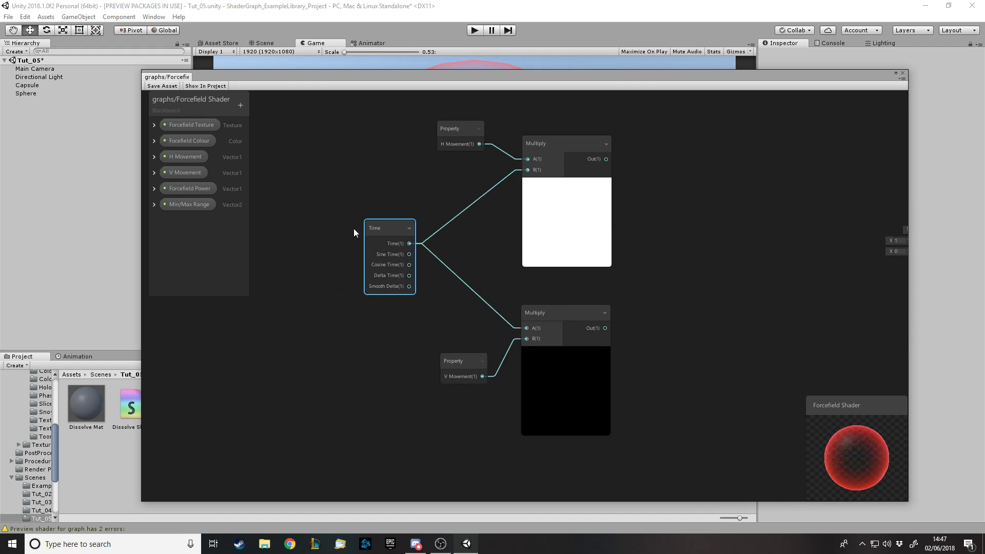
left_click_drag(354, 229, 263, 229)
left_click(373, 269)
key("Delete")
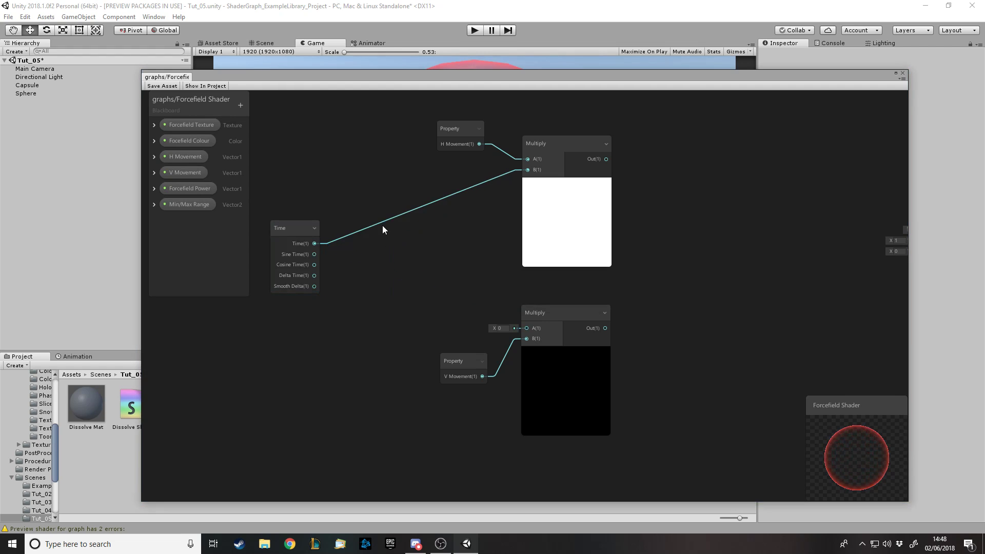
left_click(382, 223)
key("Delete")
Step: Add a Divide node after Time and connect the Time output to its A input
key("space")
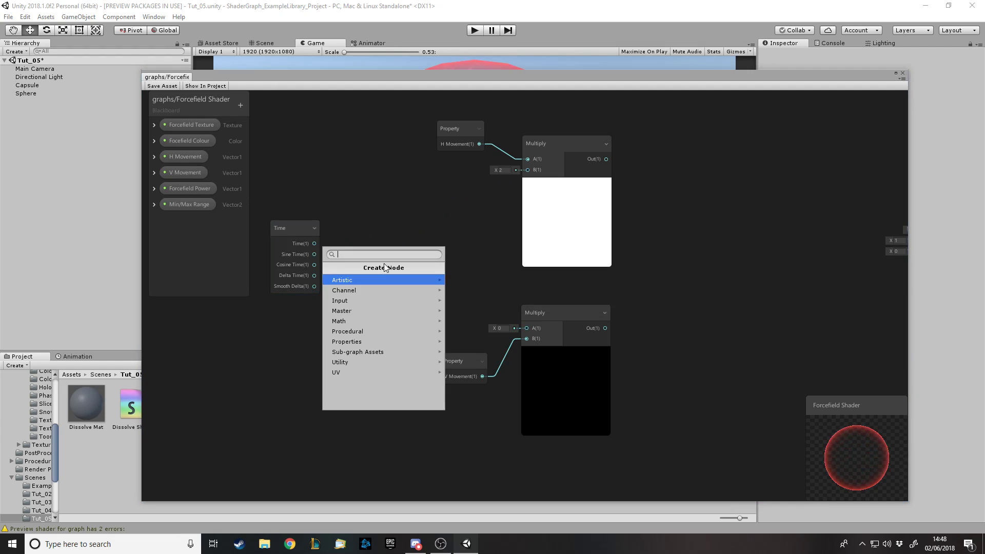
type("divide")
key("Return")
left_click_drag(384, 263, 383, 216)
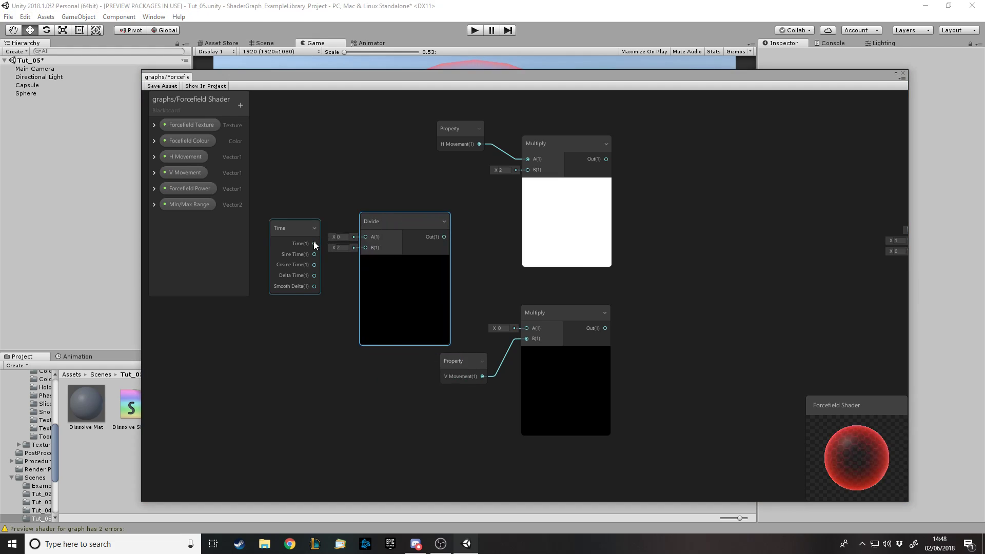
left_click_drag(315, 244, 271, 217)
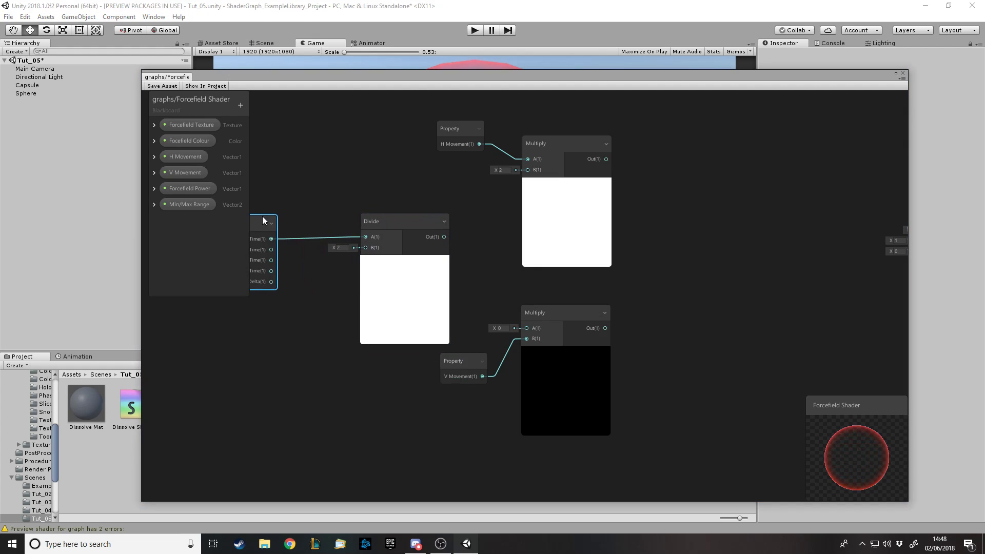
Step: Connect the Divide output to the upper Multiply's B and the lower Multiply's A input, and set the Divide's B to 40
left_click_drag(367, 219, 318, 221)
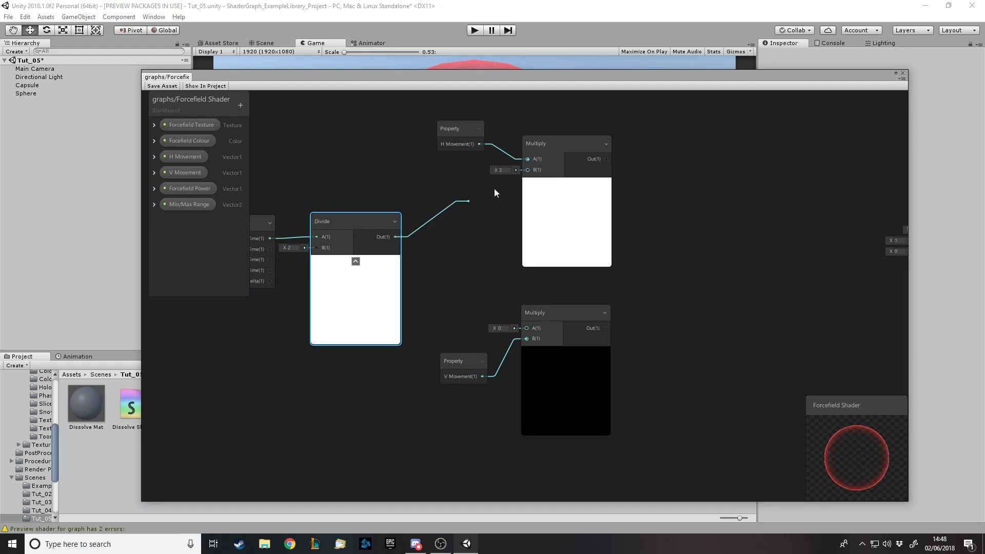
left_click_drag(495, 189, 528, 170)
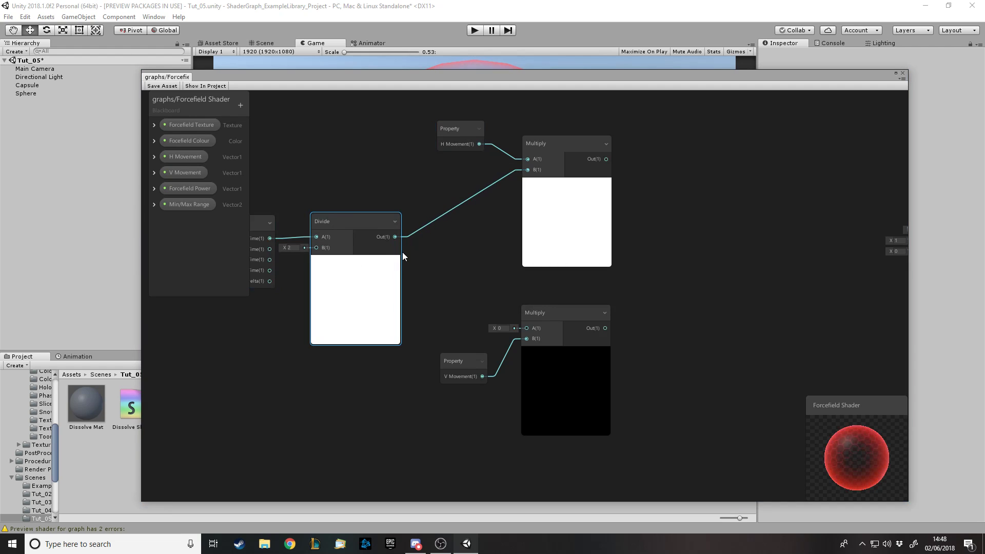
left_click_drag(522, 337, 525, 329)
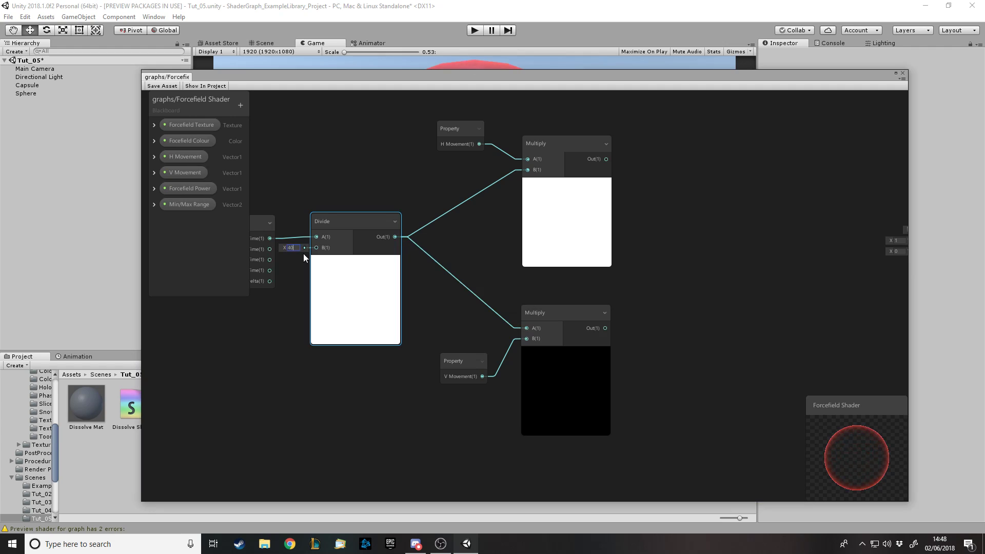
Step: Spread out the Time, Divide and H Movement nodes to tidy the movement part of the graph
left_click_drag(261, 225, 253, 223)
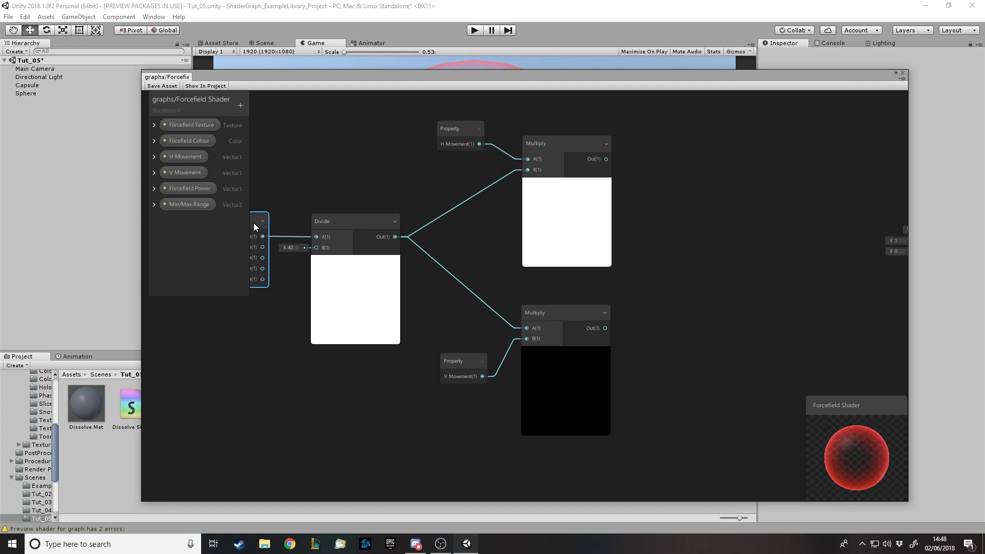
left_click(383, 205)
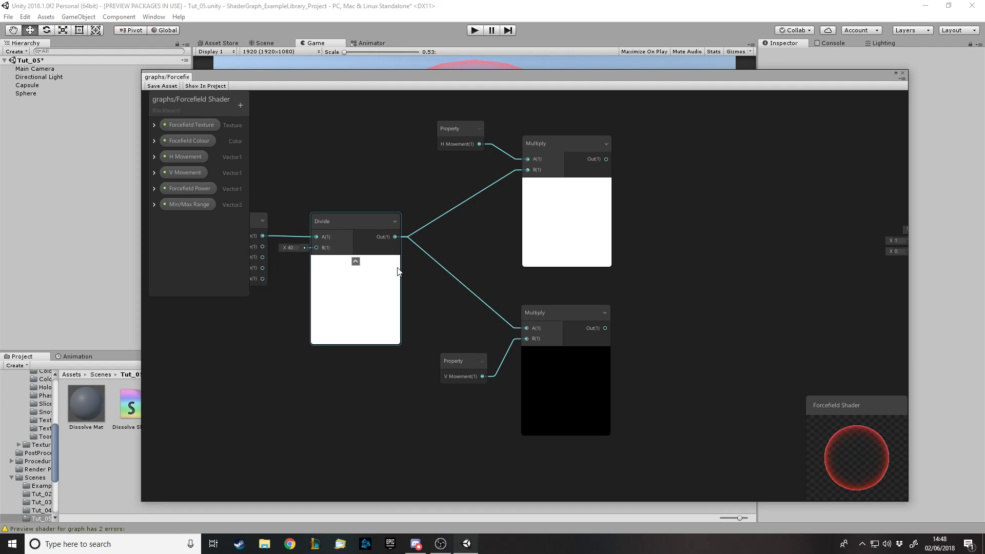
left_click_drag(354, 225, 338, 225)
left_click_drag(470, 135, 455, 134)
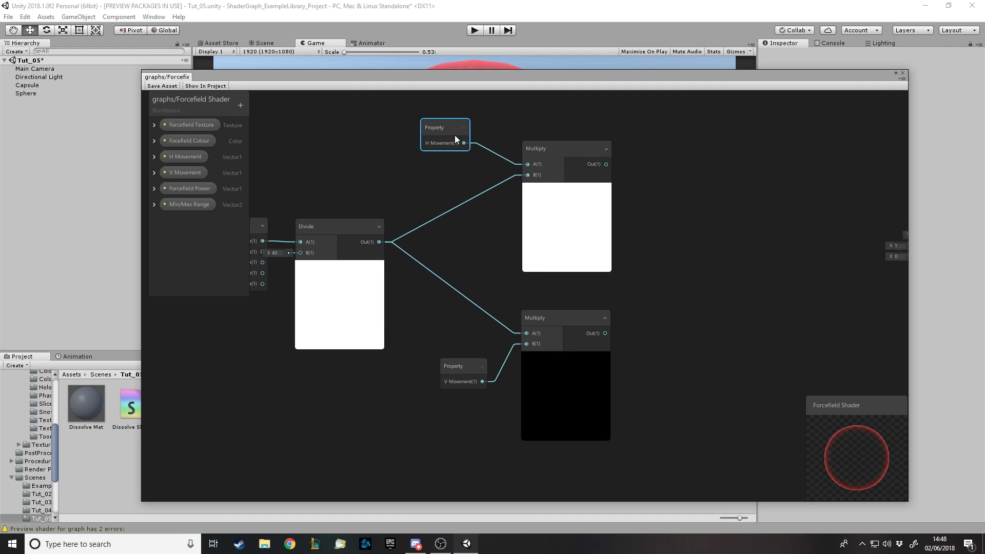
Step: Reposition the H Movement, V Movement and upper Multiply nodes so both branches sit neatly around the Divide node
left_click_drag(470, 374, 455, 376)
left_click_drag(558, 166, 561, 182)
left_click_drag(454, 136, 457, 152)
left_click(447, 355)
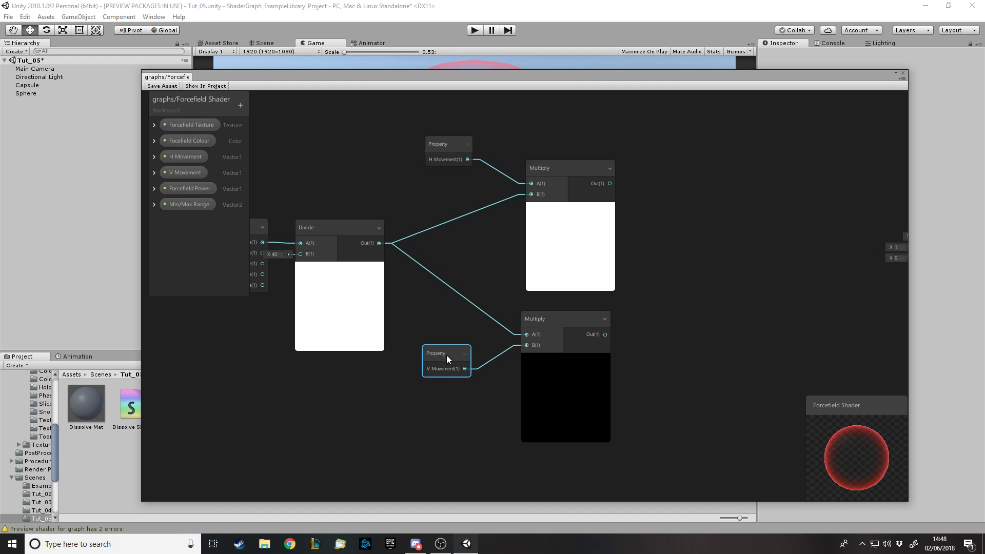
scroll(312, 349, "down", 3)
left_click(312, 350)
scroll(312, 350, "up", 4)
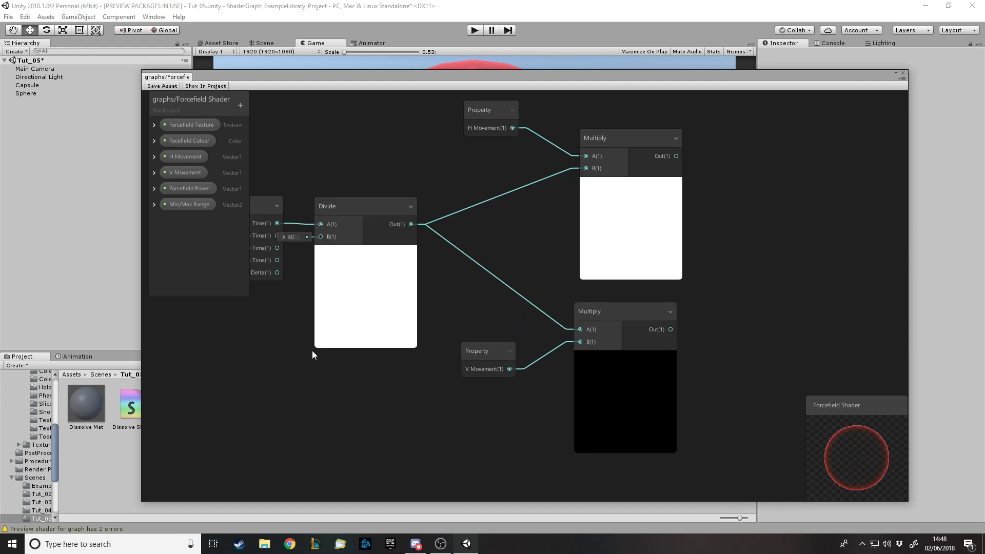
Step: Add a Combine node and place it between the two Multiply nodes and the Tiling And Offset node
scroll(295, 349, "down", 1)
scroll(295, 349, "down", 1)
scroll(689, 368, "up", 2)
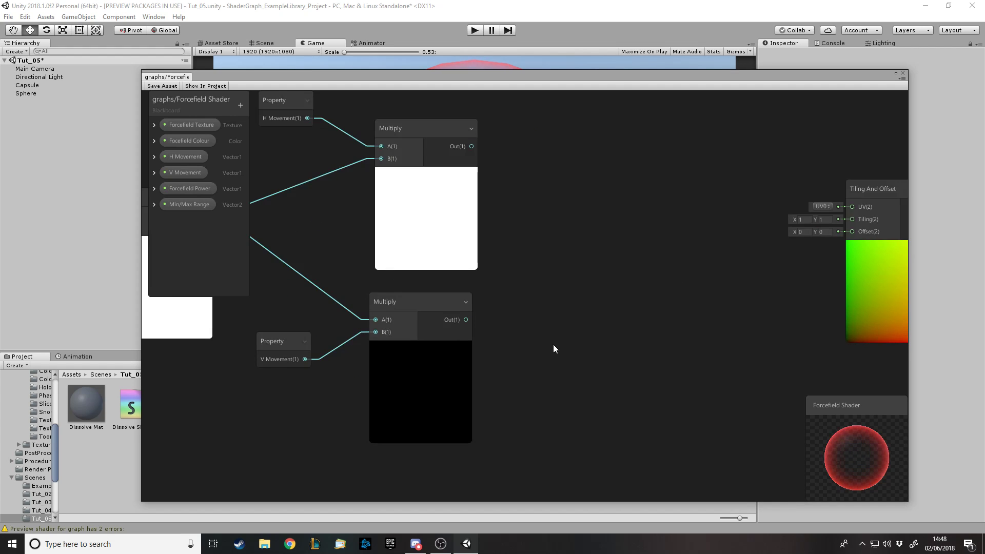
scroll(586, 347, "down", 1)
scroll(697, 338, "up", 2)
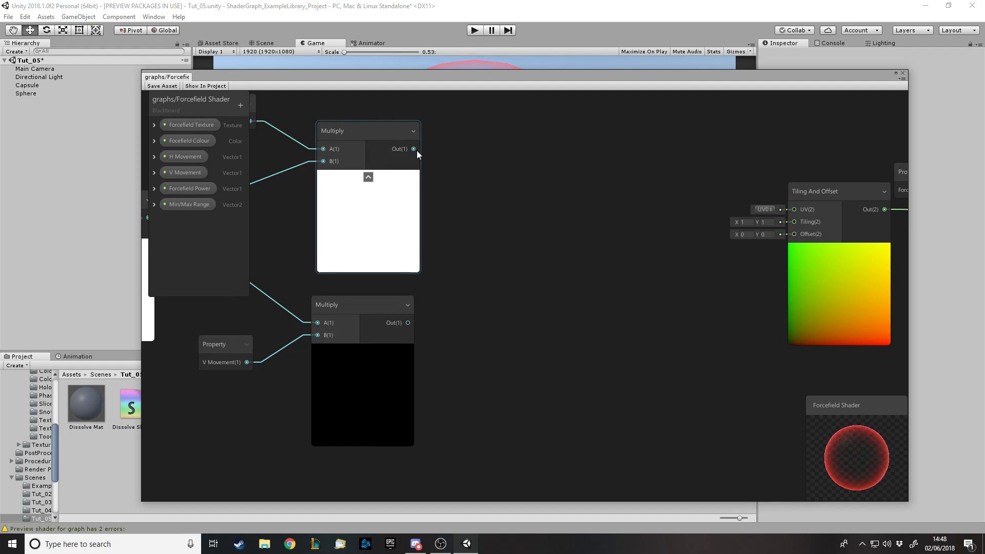
left_click_drag(414, 149, 597, 175)
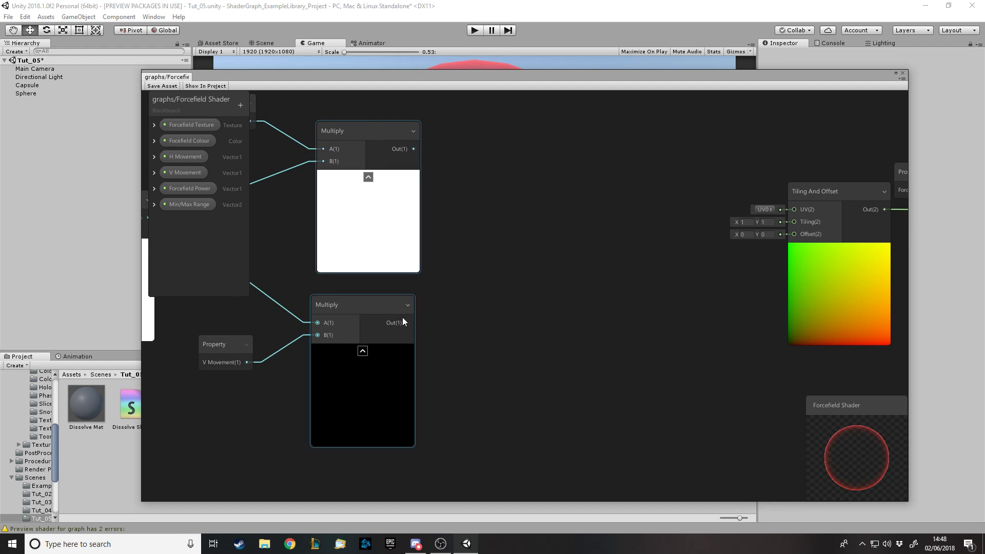
left_click_drag(685, 243, 690, 242)
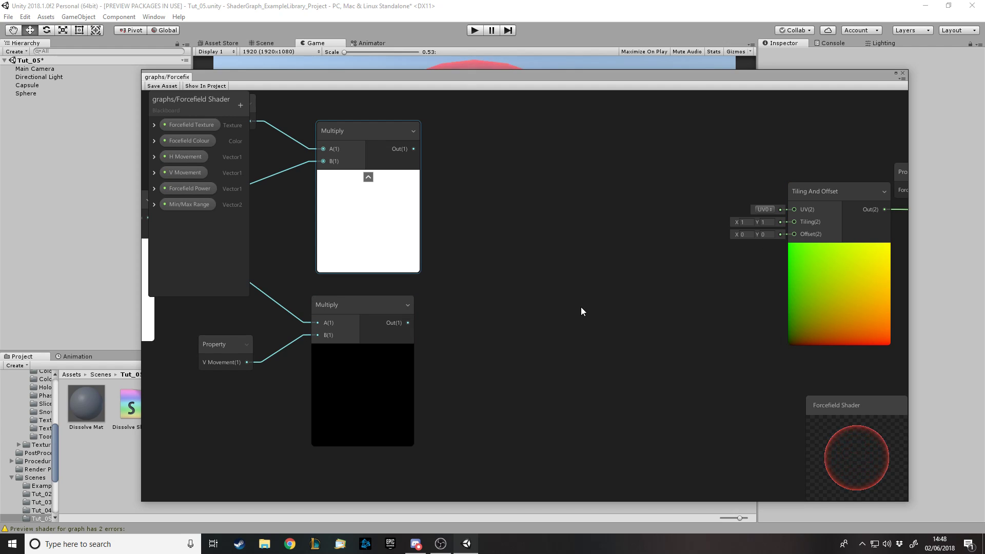
key("space")
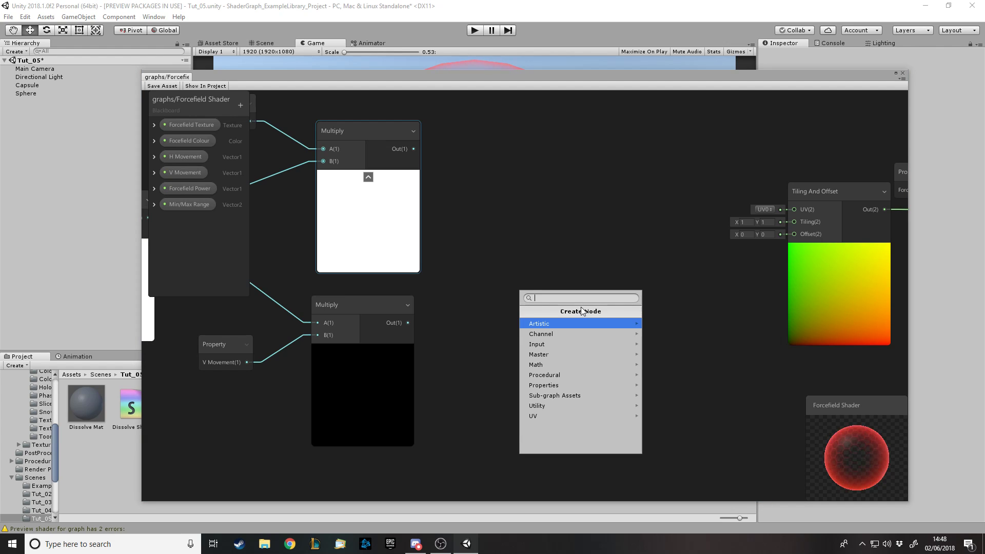
type("combine")
key("Return")
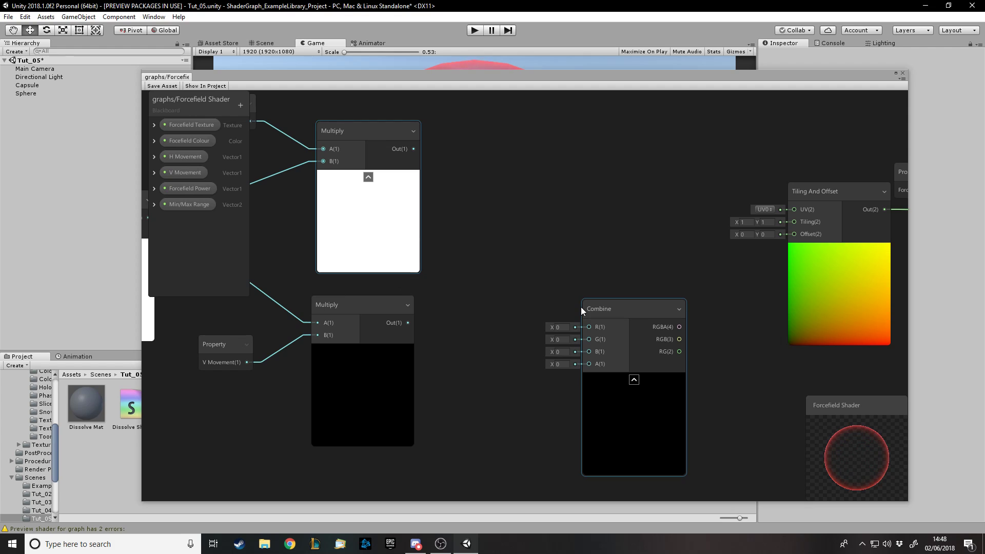
left_click_drag(604, 306, 521, 216)
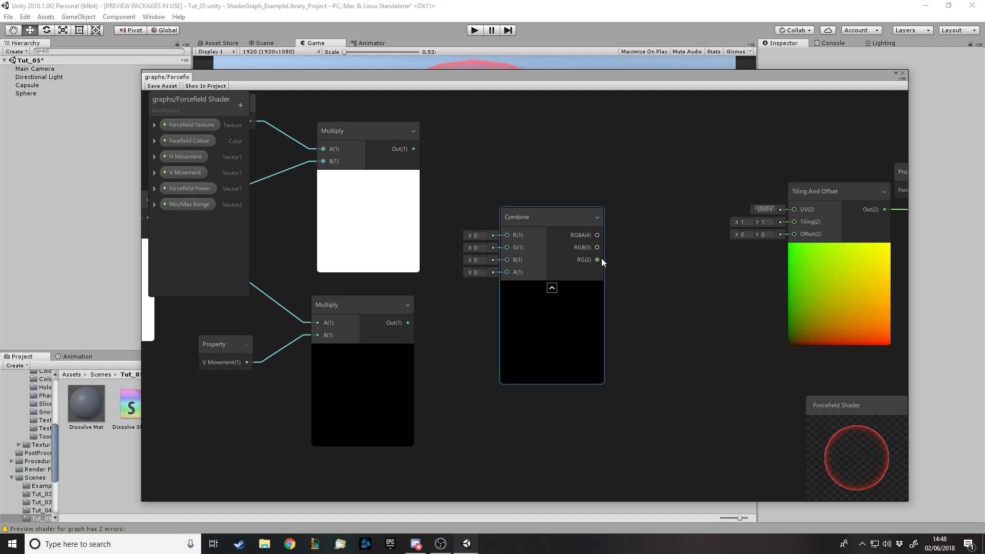
Step: Connect the upper Multiply to Combine's R, the lower Multiply to its G, and Combine's RG output to Tiling And Offset's Offset
left_click_drag(414, 148, 508, 248)
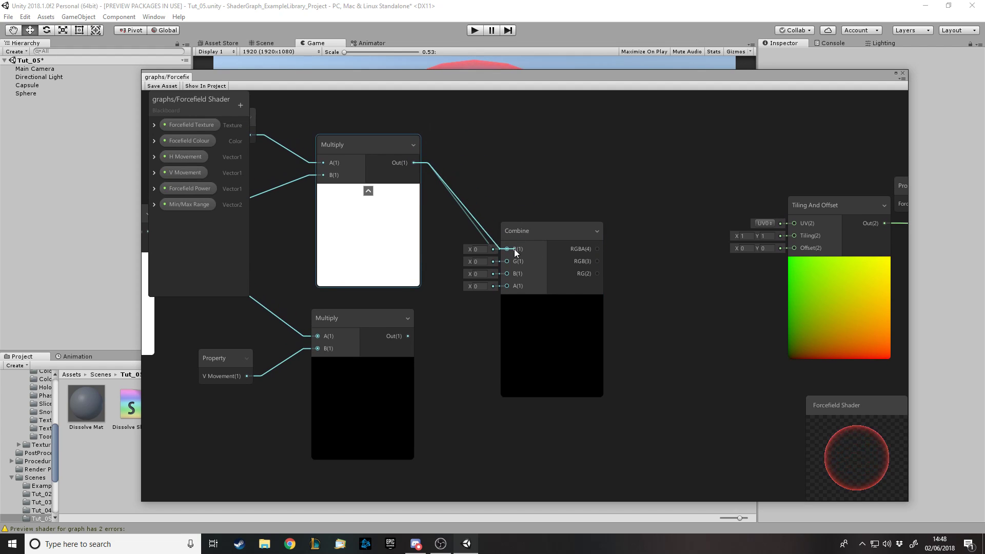
left_click_drag(406, 335, 509, 264)
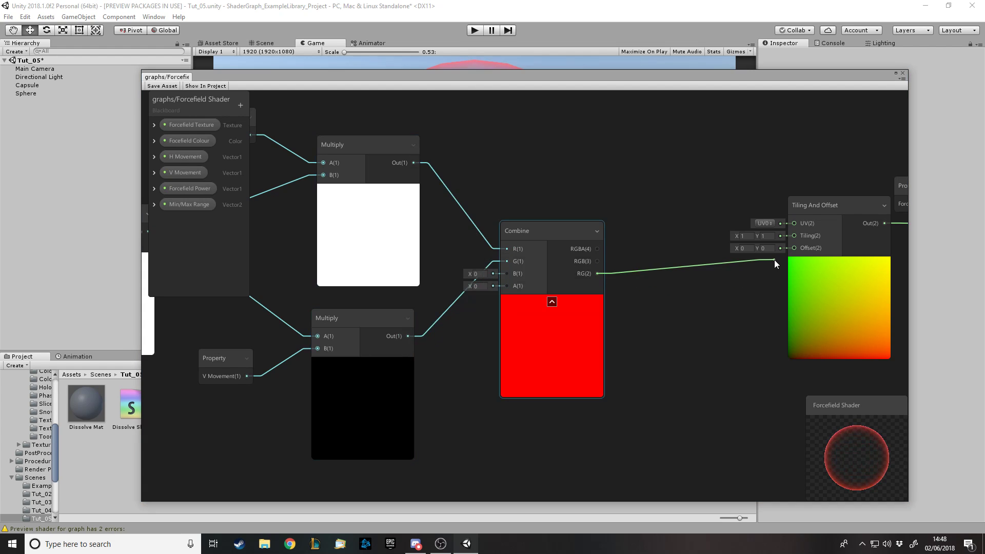
left_click_drag(783, 249, 783, 252)
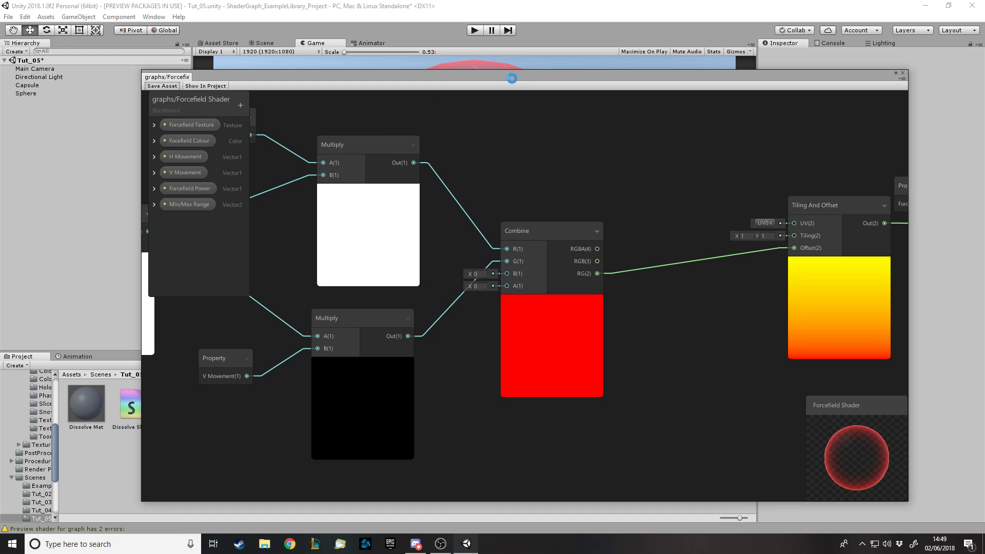
Step: Move the graph window clear of the game view and select the Sphere to show its Forcefield Mat properties
left_click_drag(512, 78, 516, 404)
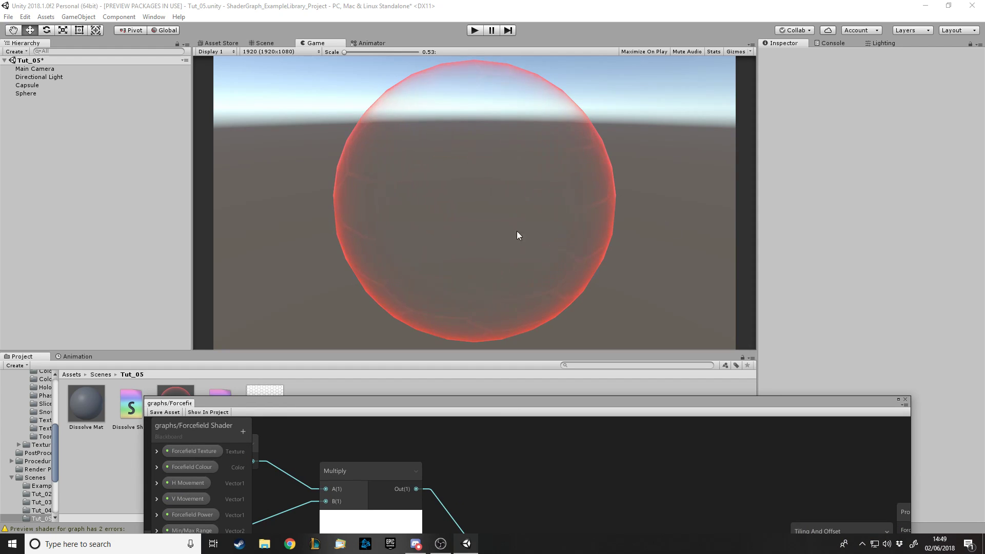
left_click(29, 88)
left_click(26, 93)
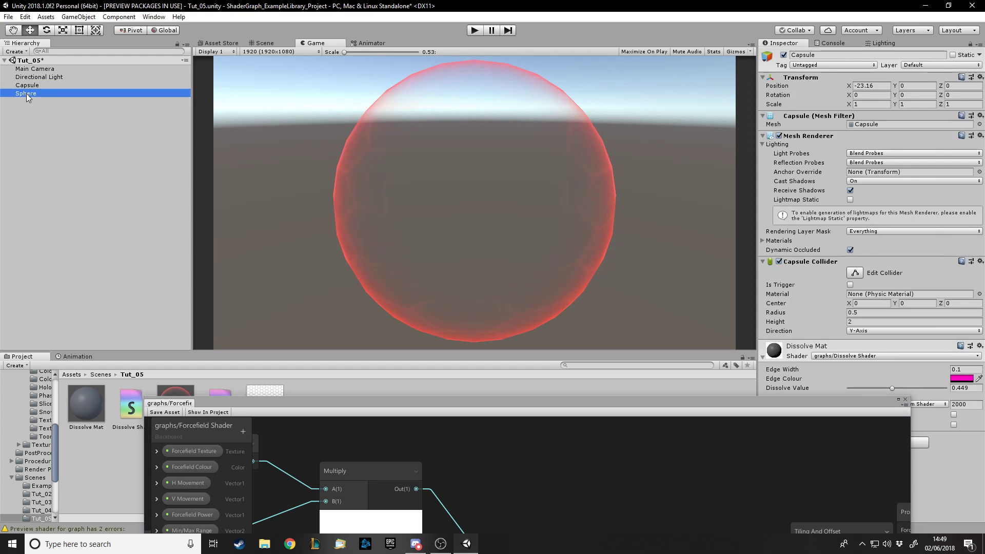
left_click_drag(435, 399, 322, 380)
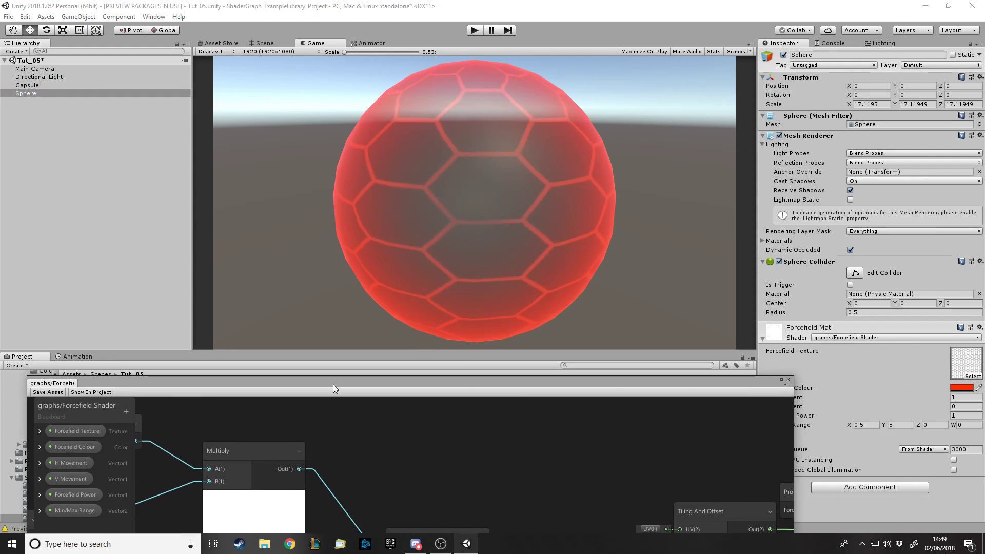
Step: Try the Forcefield Mat's scrolling with H Movement at -1 and 0, and V Movement at 1, 10 and -10
left_click(963, 399)
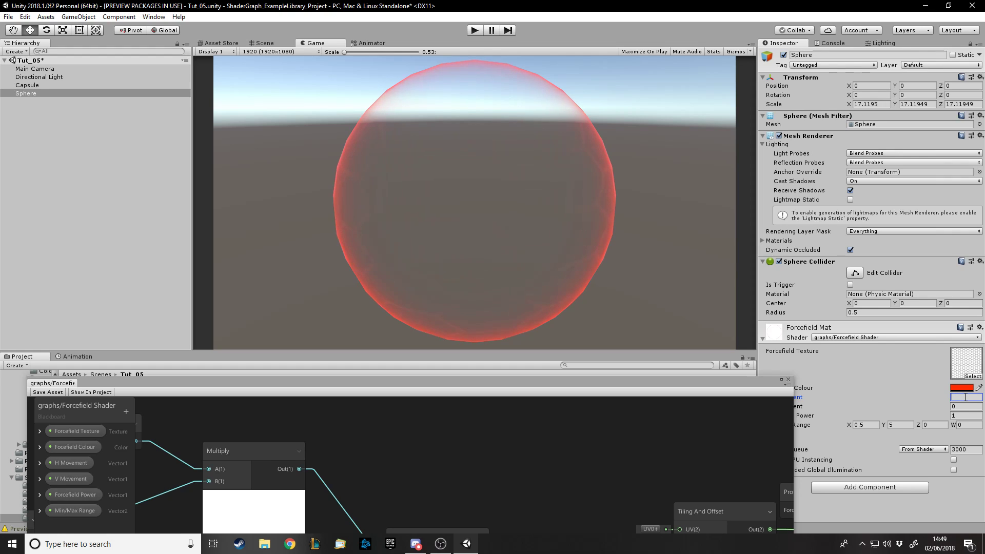
key("BackSpace")
key("BackSpace")
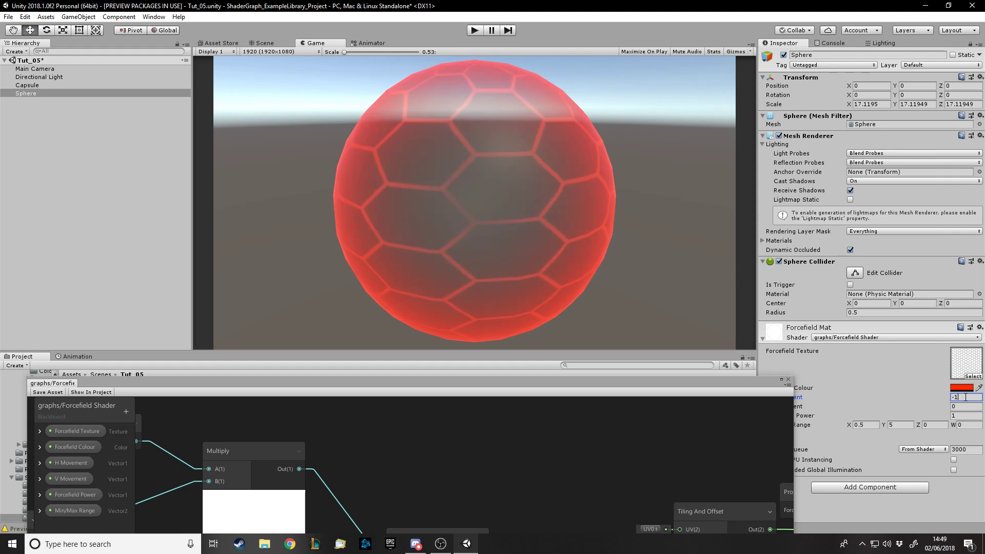
key("Tab")
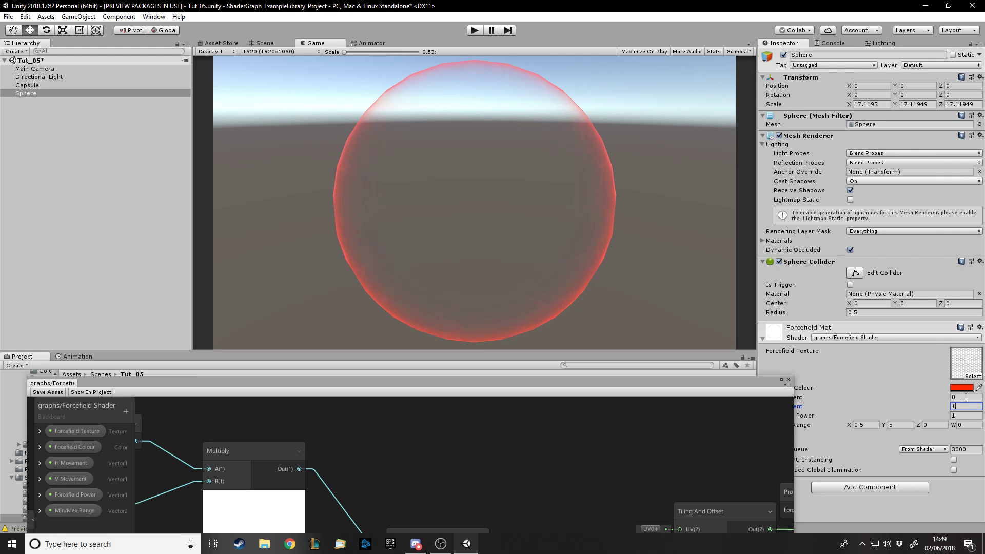
key("BackSpace")
key("BackSpace")
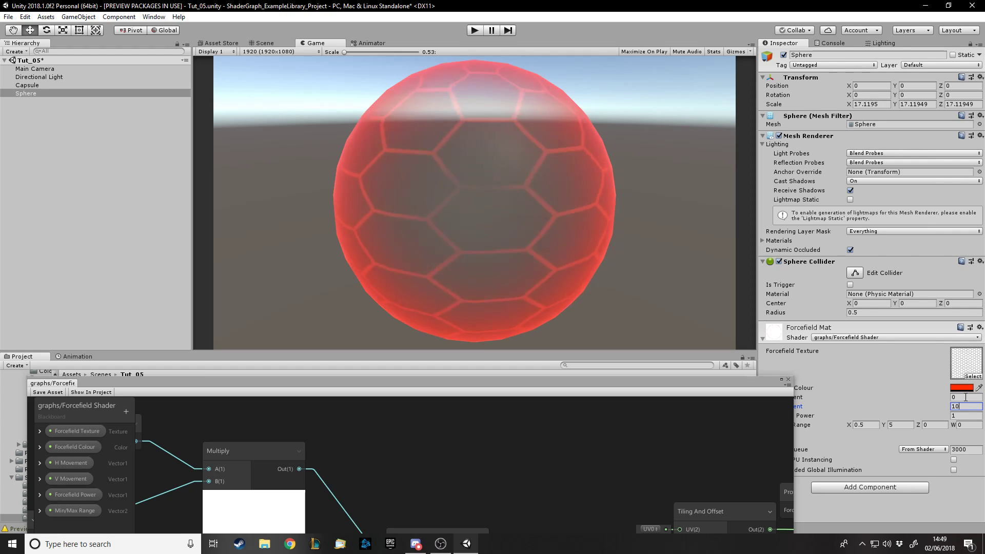
type("-10")
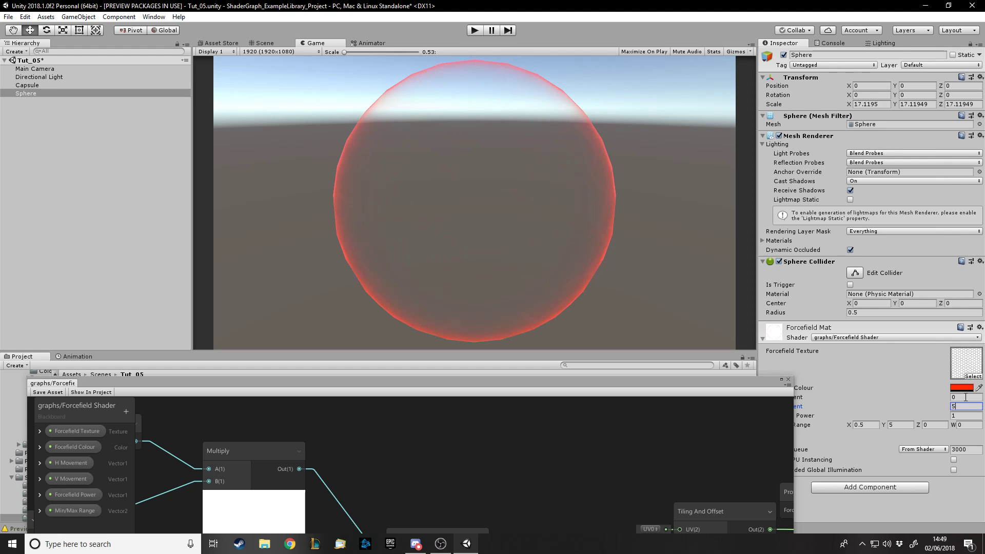
Step: Try H Movement values of 2, 5 and 100 with V Movement at 5
type("2")
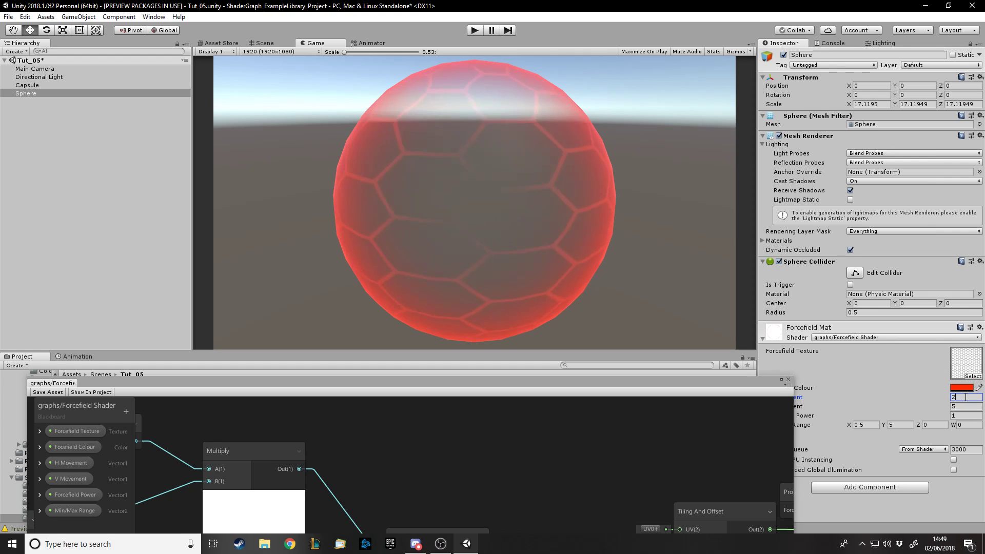
key("BackSpace")
type("5")
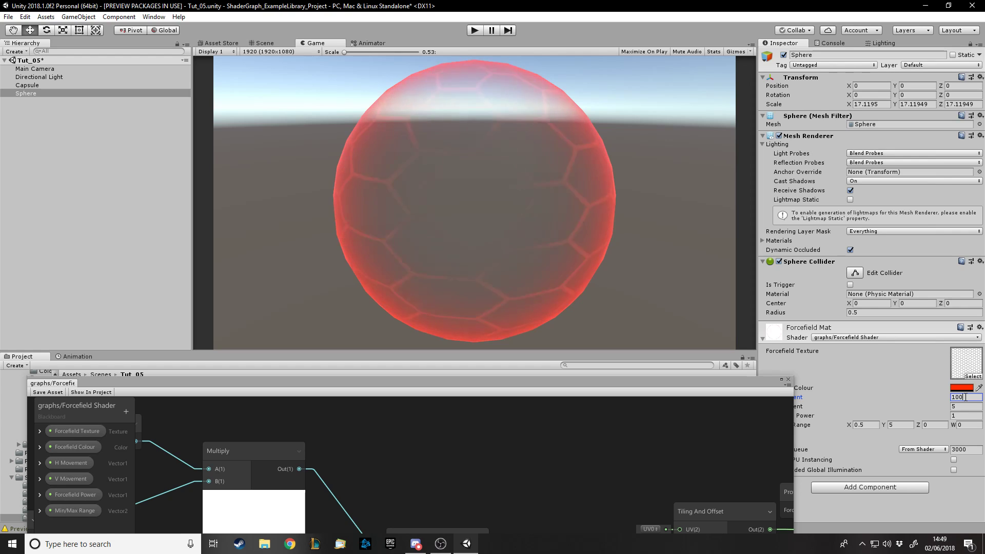
Step: Set both H Movement and V Movement of the Forcefield Mat to 1
key("BackSpace")
key("BackSpace")
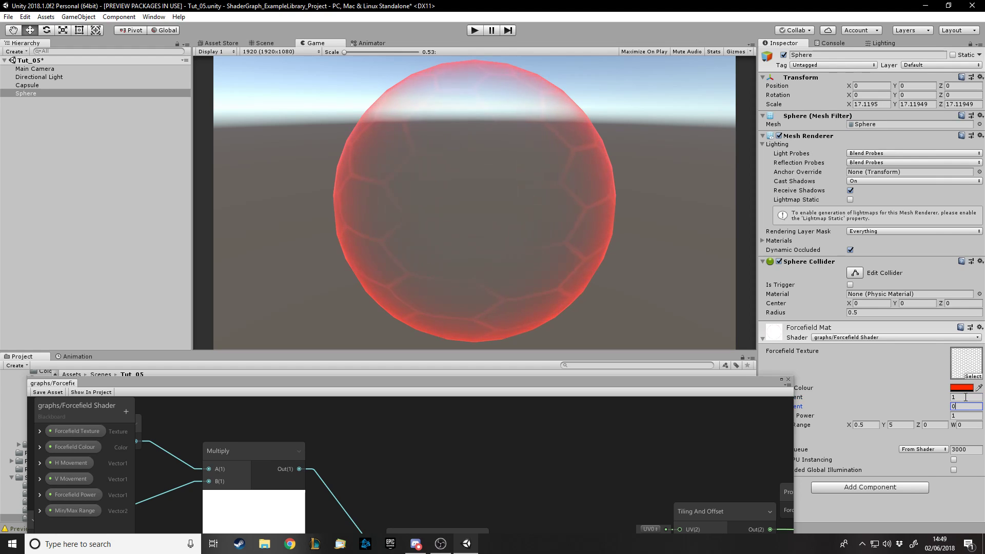
type("1")
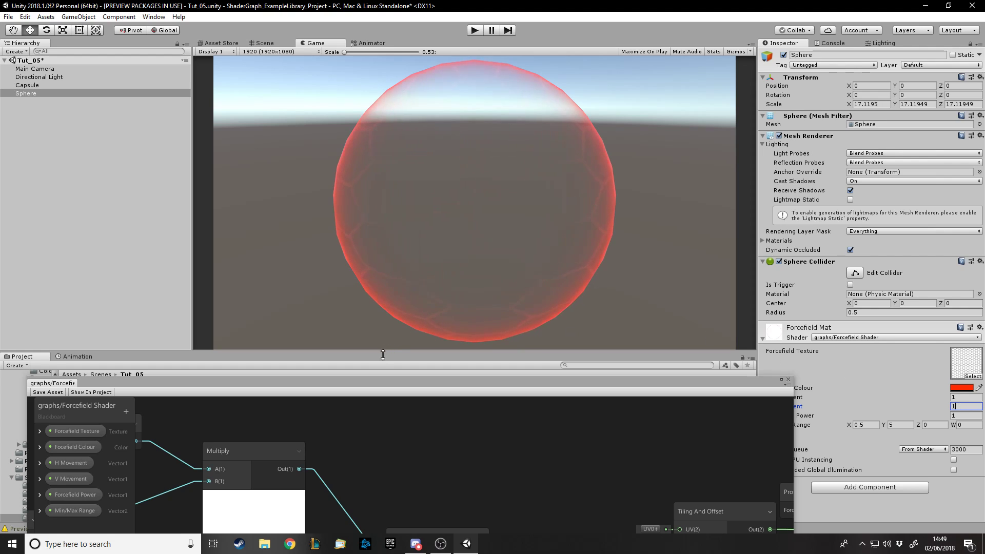
Step: Bring the graph window back over the editor and compact the Time, Divide, Movement property and Multiply nodes toward Combine
left_click_drag(380, 379, 423, 59)
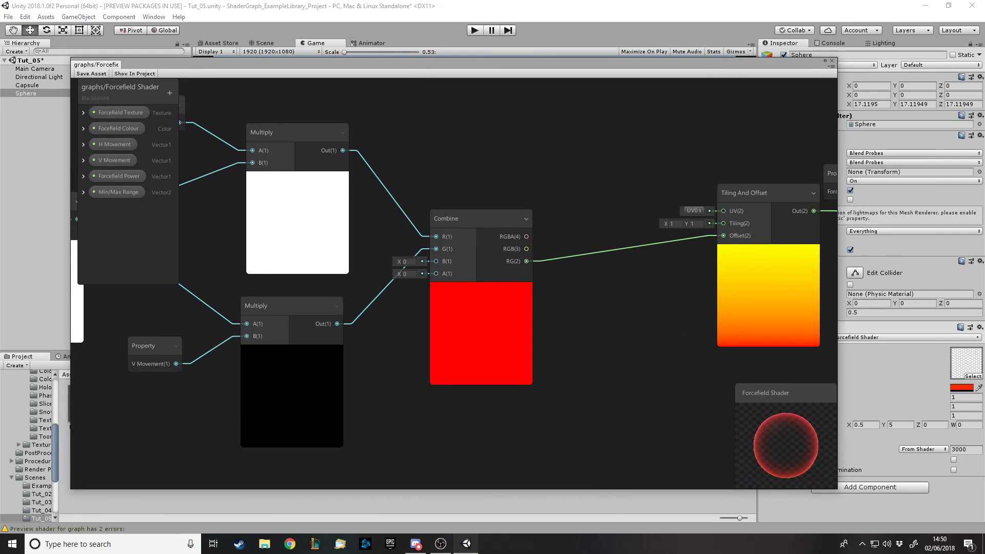
scroll(634, 219, "down", 6)
scroll(613, 218, "up", 3)
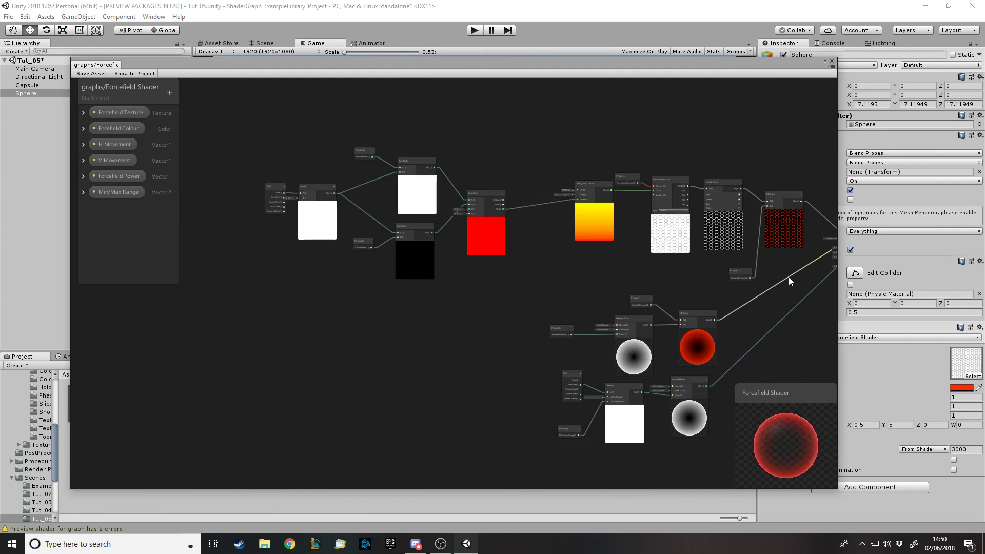
middle_click_drag(601, 246, 536, 239)
scroll(537, 239, "down", 1)
left_click_drag(237, 128, 478, 202)
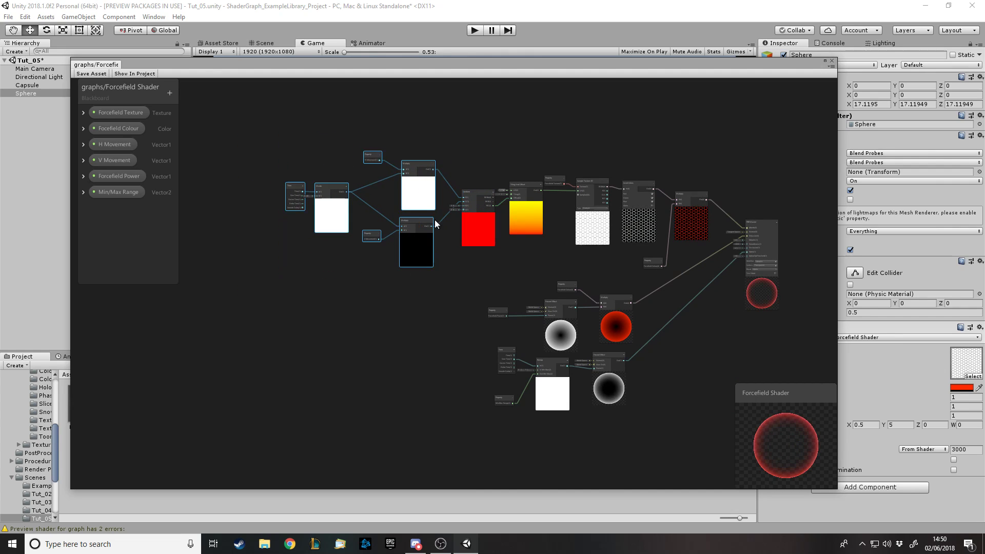
left_click_drag(424, 224, 437, 226)
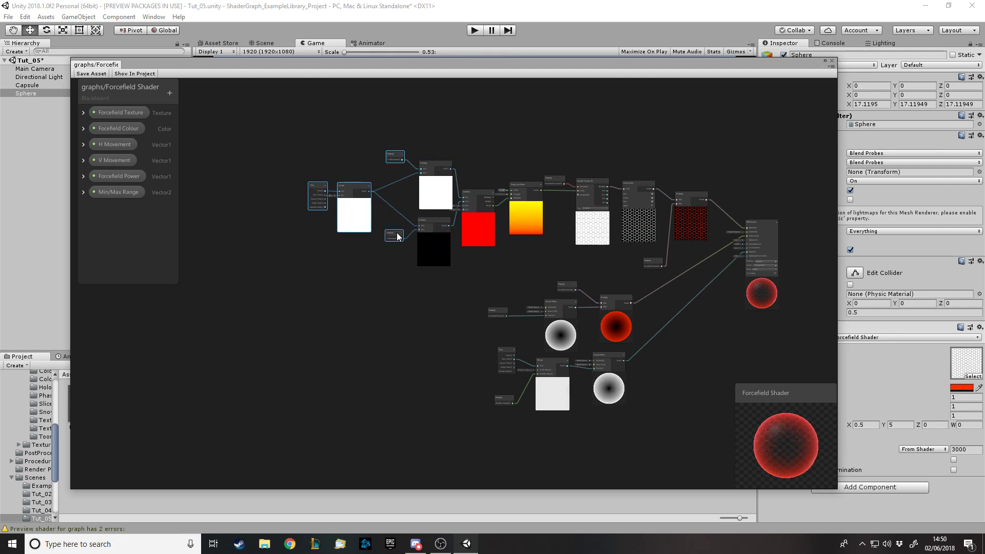
left_click(319, 172)
left_click_drag(318, 172, 374, 204)
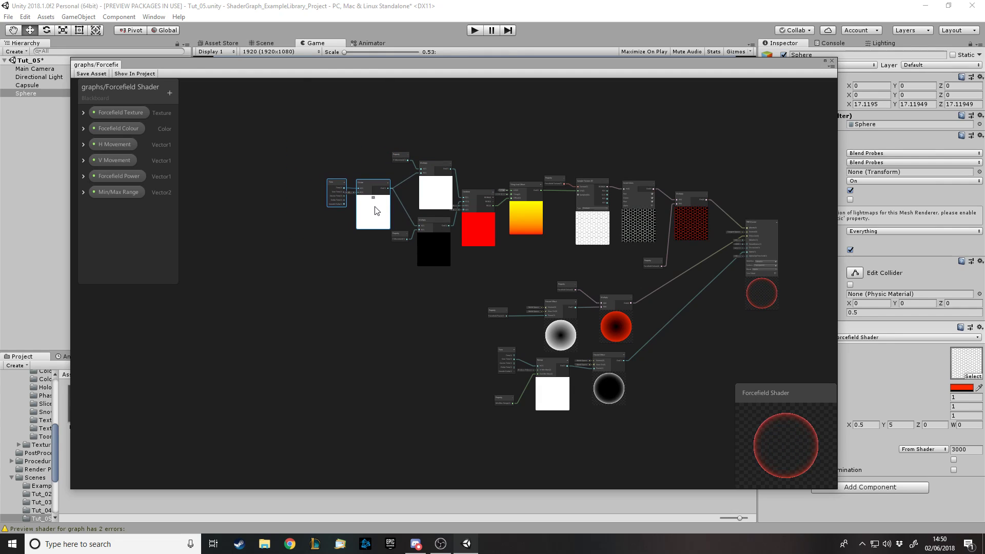
Step: Move both Fresnel Effect node groups up closer beneath the texture nodes, and maximize the graph window
left_click_drag(477, 277, 627, 370)
left_click(666, 337)
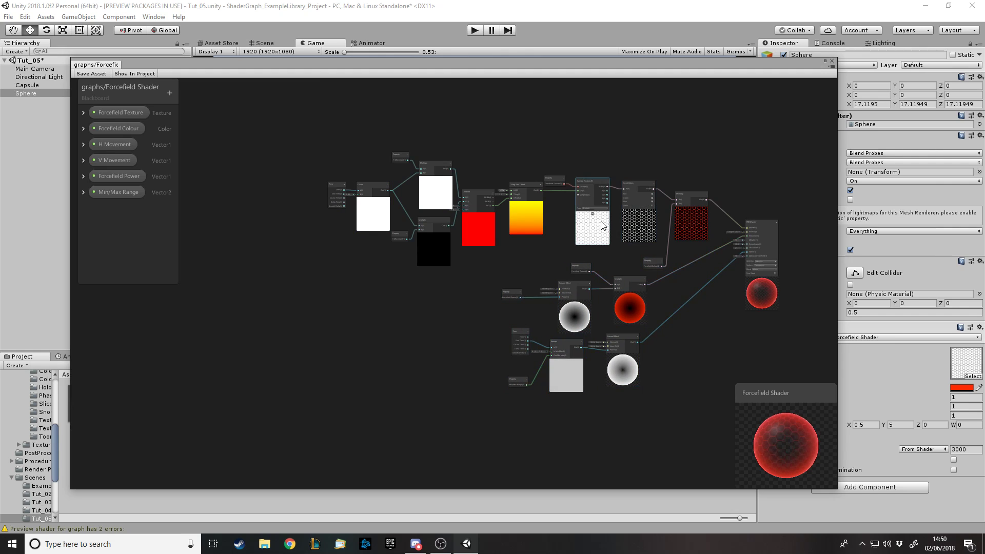
scroll(652, 260, "up", 2)
left_click(826, 60)
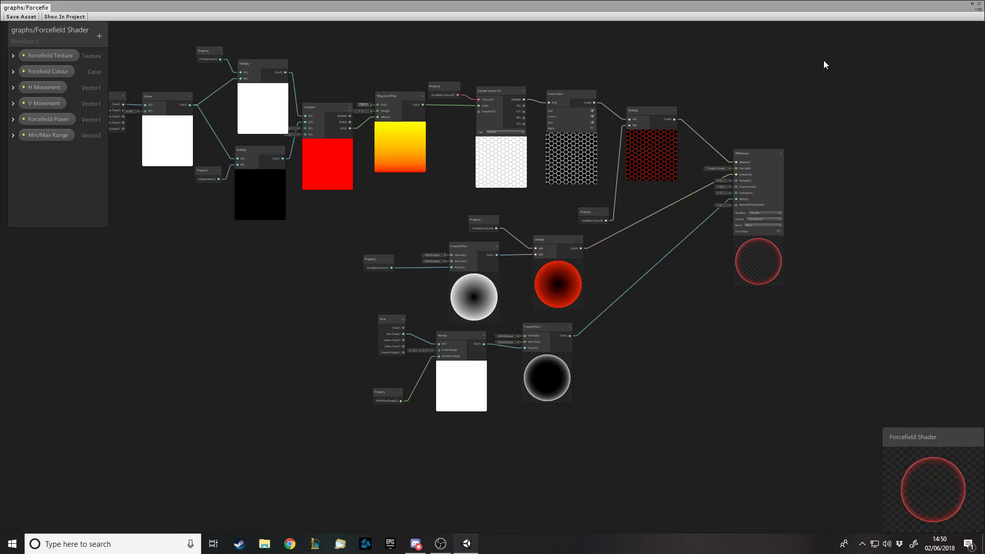
Step: Review the completed graph, picking out the Time, Min/Max Range, Remap and Fresnel Effect nodes that drive the alpha
scroll(693, 250, "up", 2)
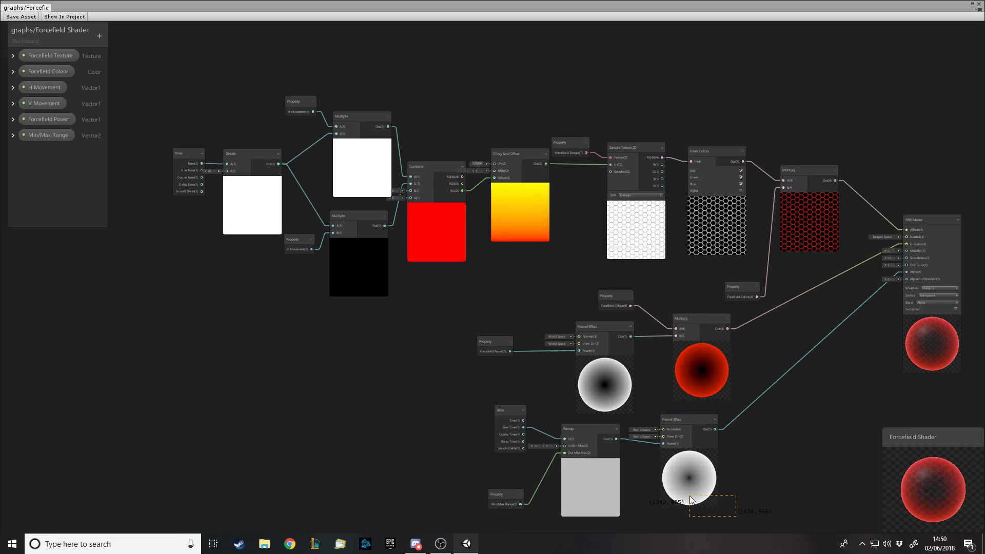
scroll(719, 520, "up", 2)
scroll(642, 290, "down", 1)
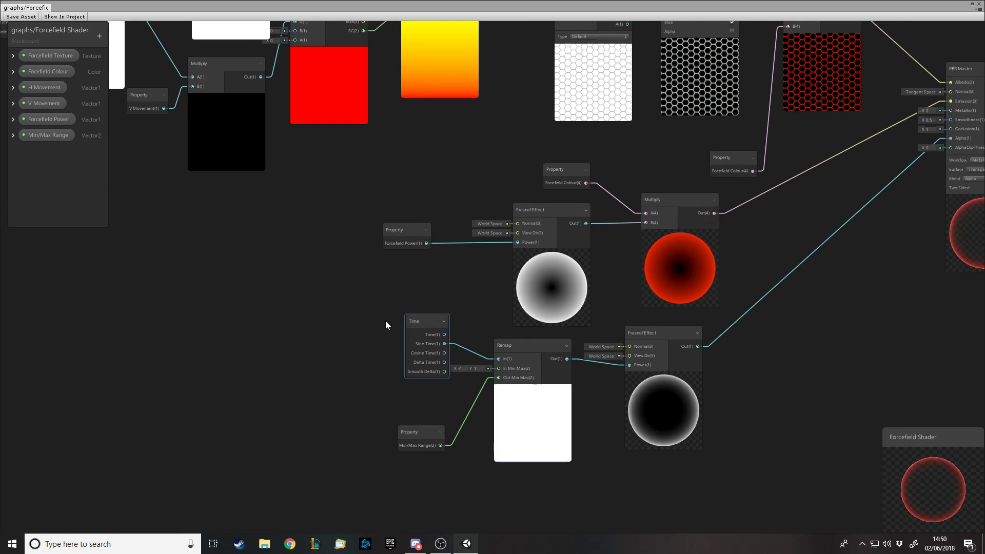
left_click_drag(386, 321, 374, 373)
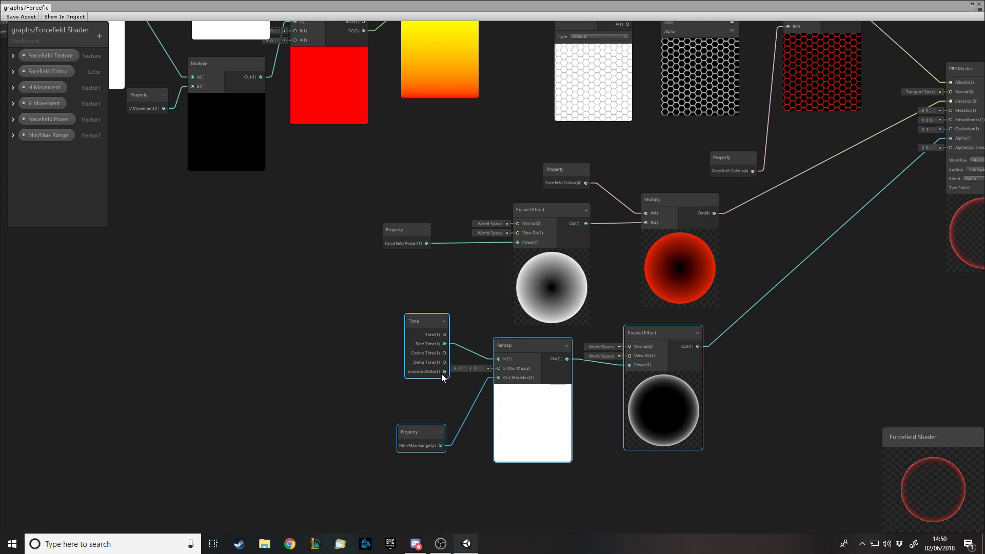
left_click(747, 374)
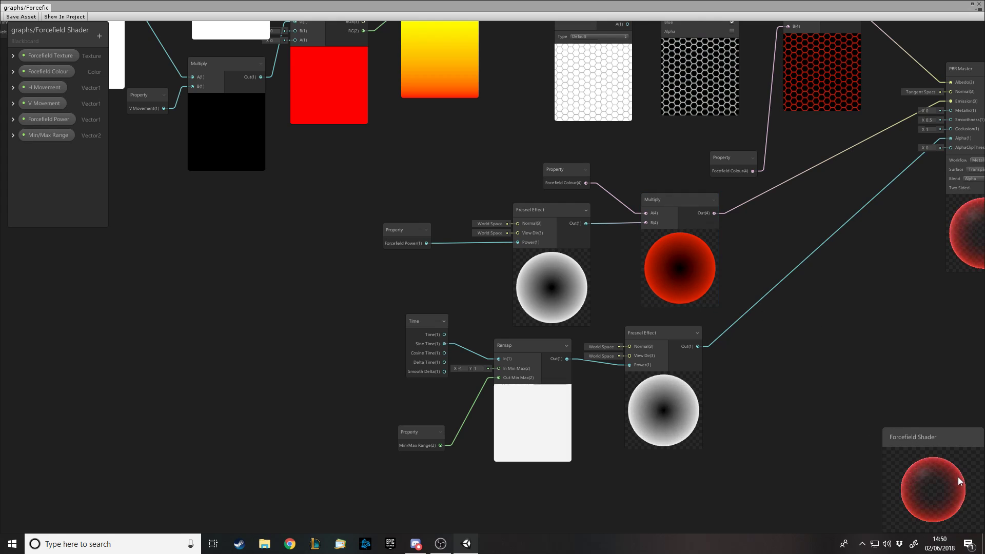
Step: Review the whole graph, picking out the Forcefield Power and Forcefield Colour emission group and the texture chain above it
scroll(614, 371, "down", 3)
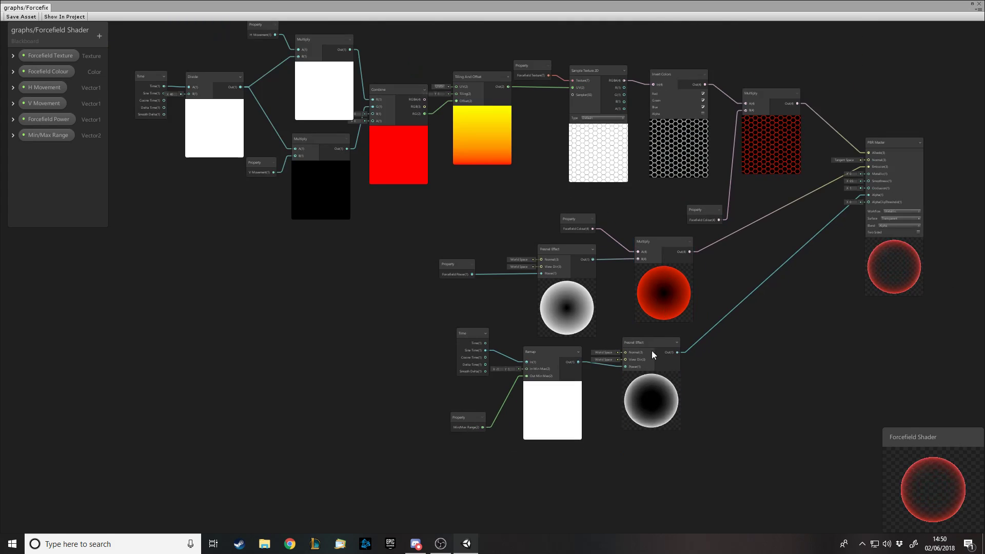
scroll(651, 350, "up", 3)
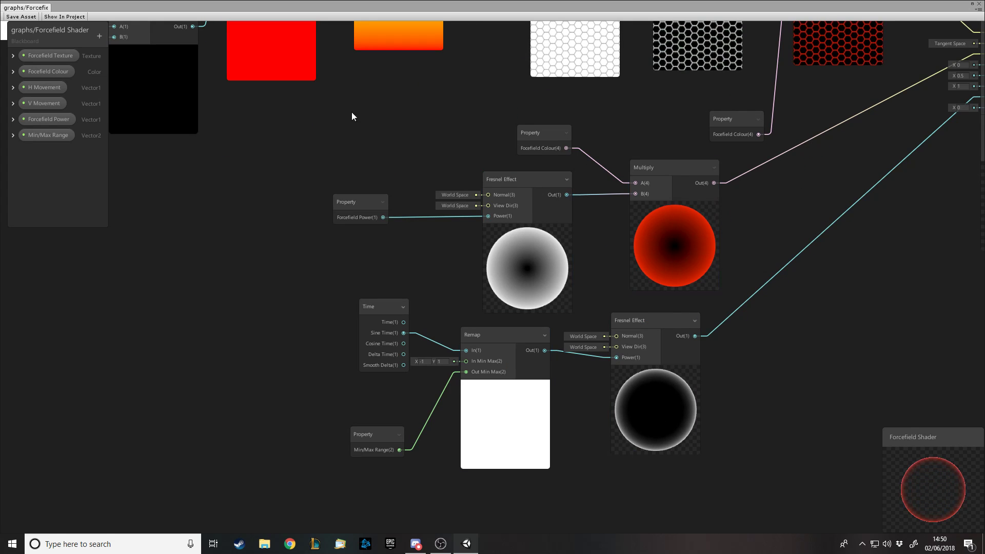
left_click_drag(352, 112, 762, 259)
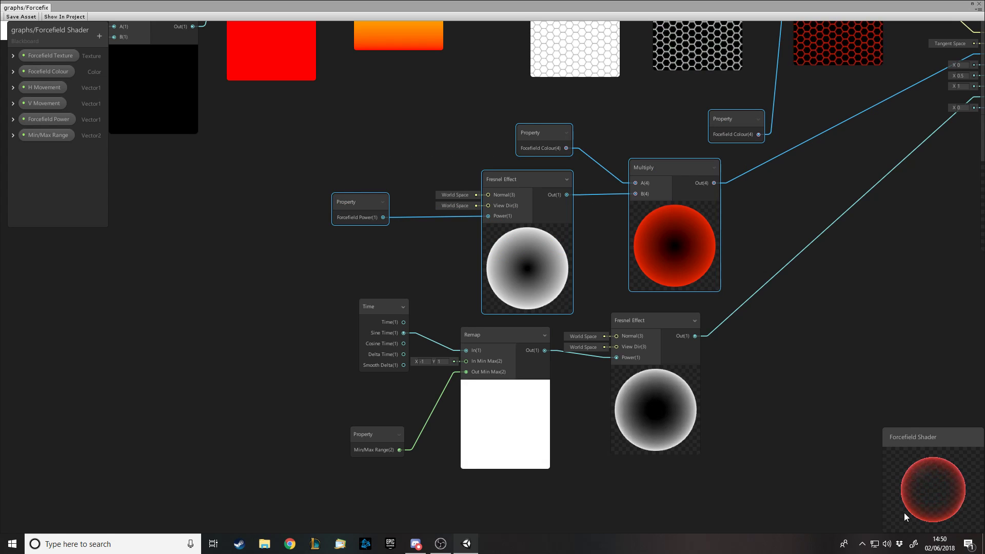
scroll(584, 378, "down", 3)
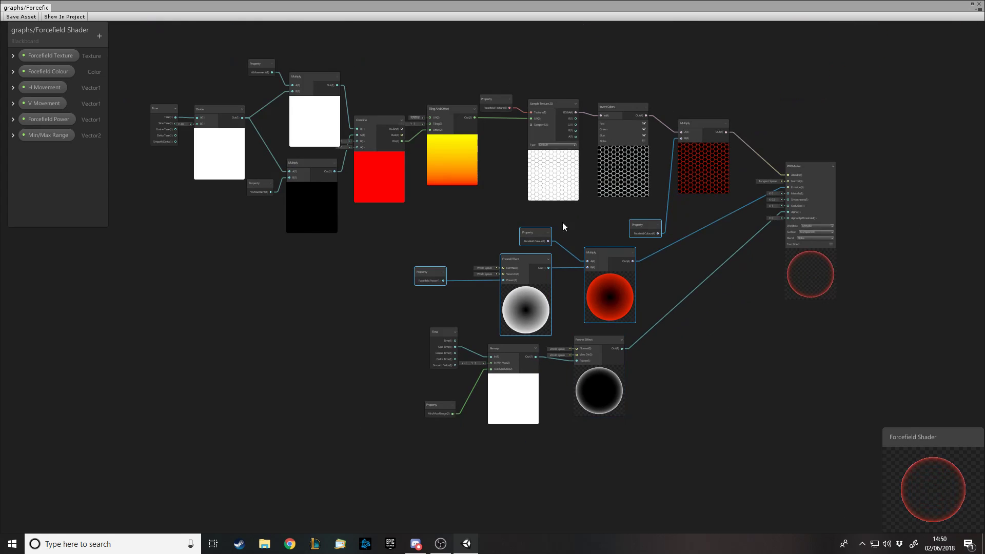
scroll(451, 84, "up", 3)
scroll(511, 248, "down", 3)
left_click_drag(187, 98, 766, 233)
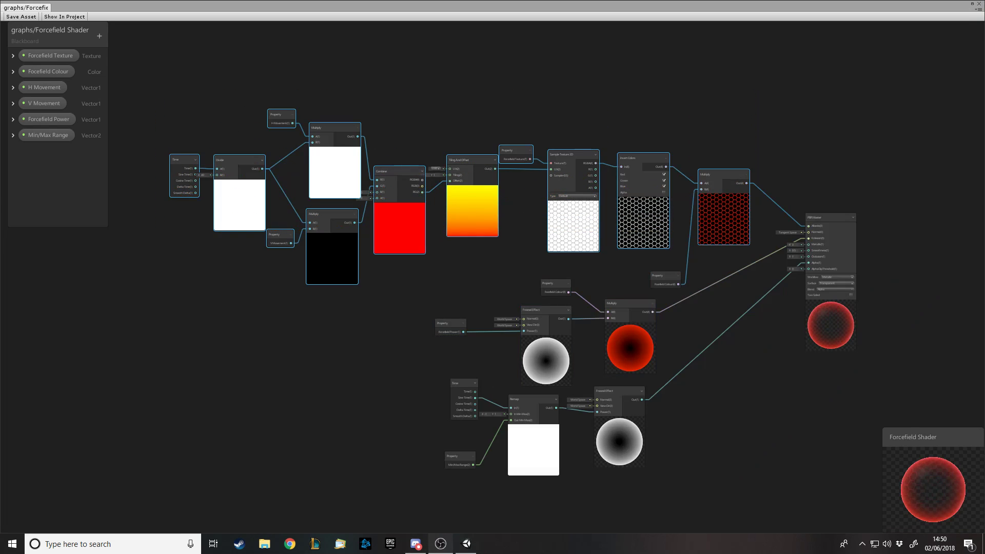
left_click(601, 137)
scroll(601, 137, "up", 2)
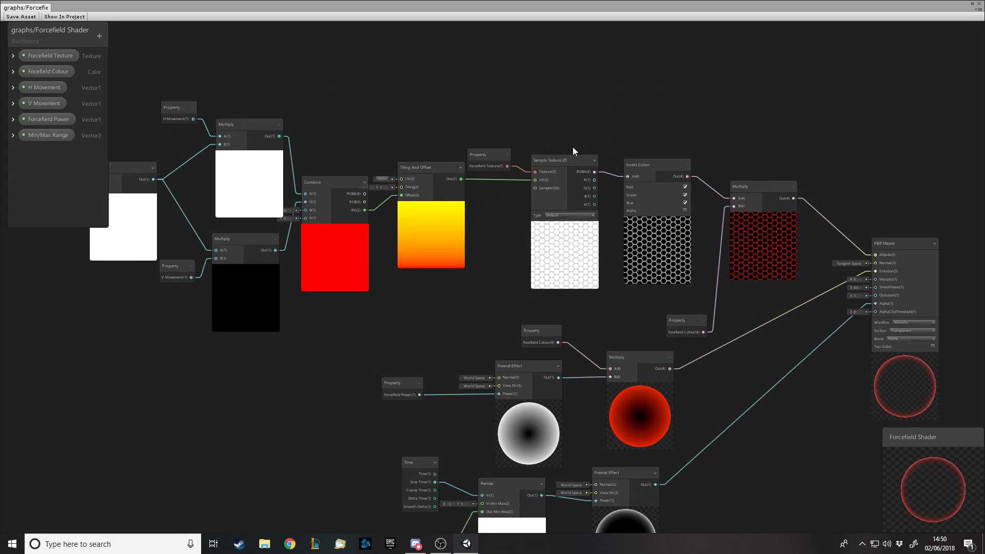
Step: Examine the Time, Divide, H and V Movement, Multiply and Combine nodes that scroll the texture
middle_click_drag(202, 160, 219, 164)
left_click_drag(128, 133, 126, 216)
scroll(168, 291, "down", 2)
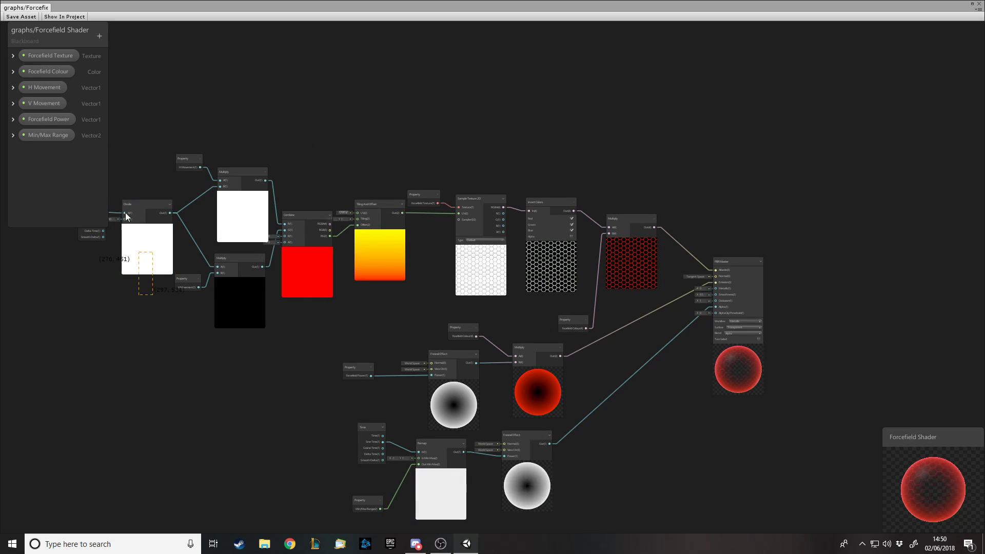
scroll(145, 221, "up", 3)
left_click(145, 221)
left_click(433, 180)
left_click(262, 232)
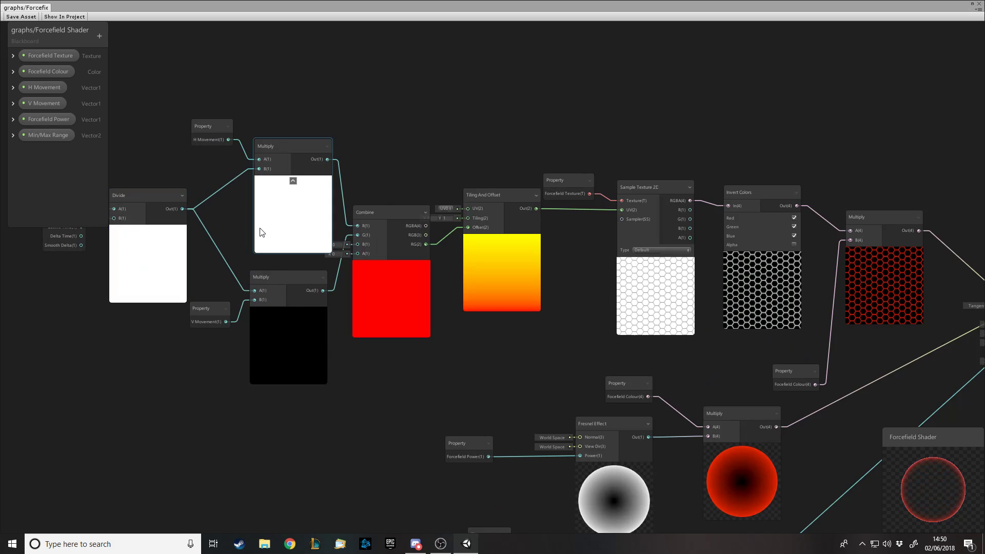
left_click_drag(203, 113, 476, 390)
left_click(462, 372)
left_click_drag(193, 109, 568, 364)
left_click(570, 354)
Step: Nudge the Forcefield Texture property node up beside Sample Texture 2D, and review the Invert Colors and colour Multiply nodes
left_click_drag(577, 183, 582, 173)
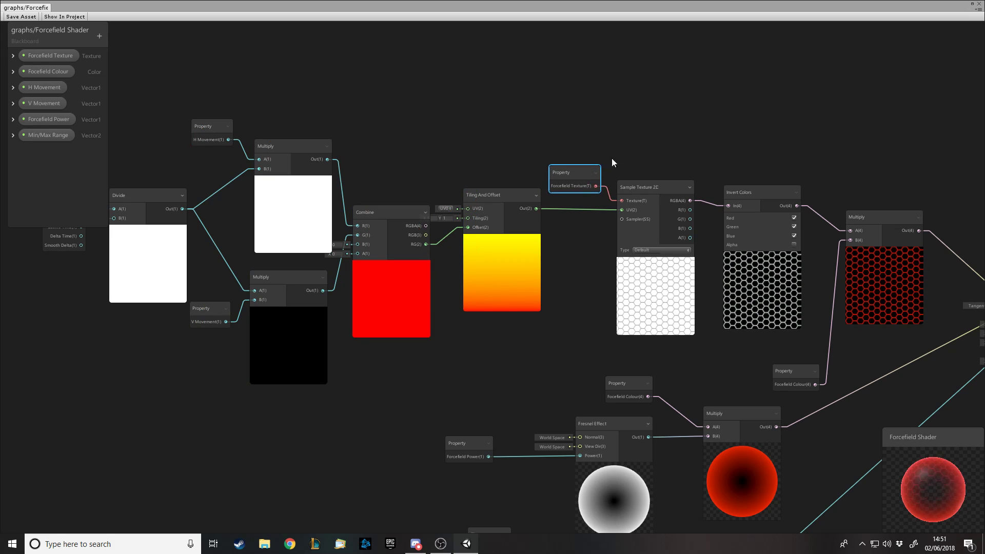
left_click(613, 163)
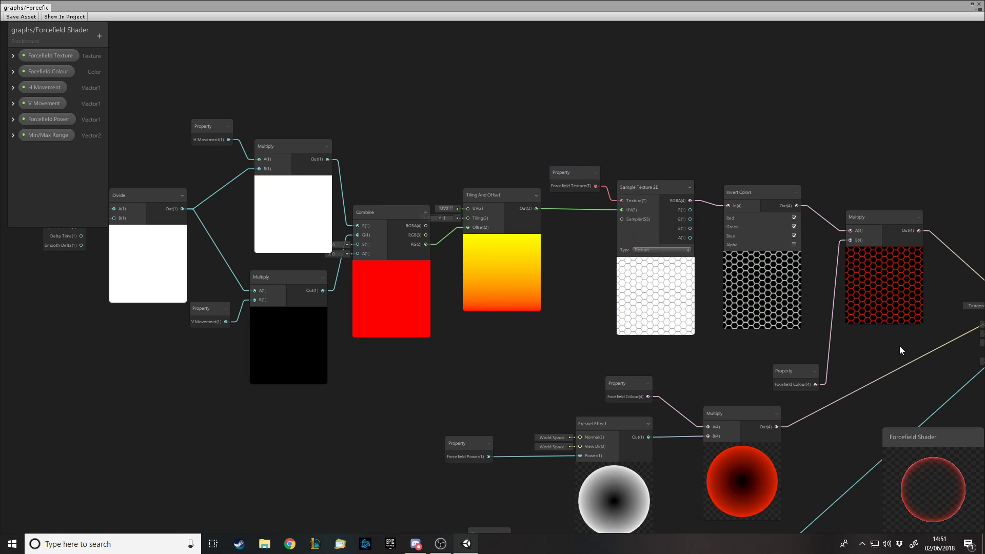
scroll(900, 346, "up", 2)
left_click_drag(735, 324, 740, 345)
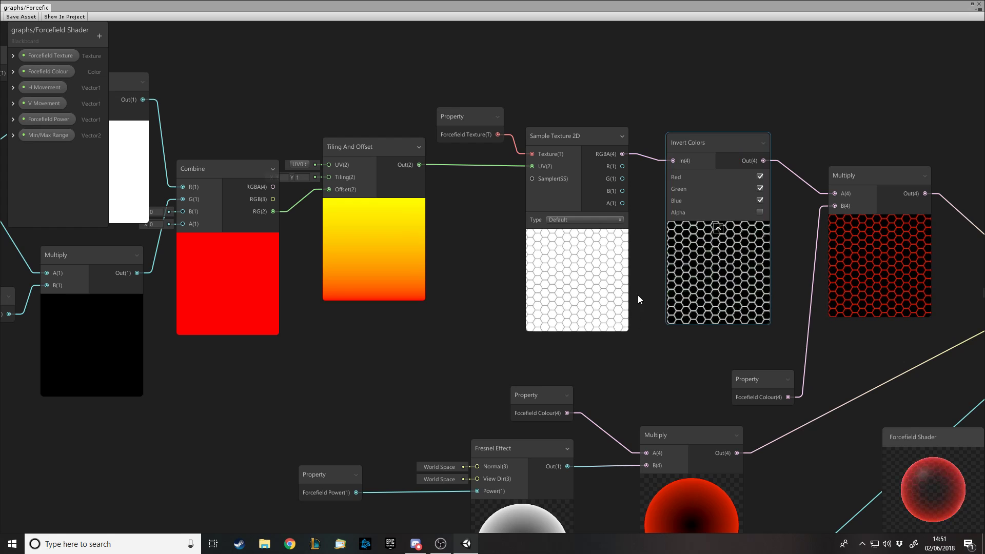
scroll(606, 353, "down", 1)
scroll(848, 367, "up", 1)
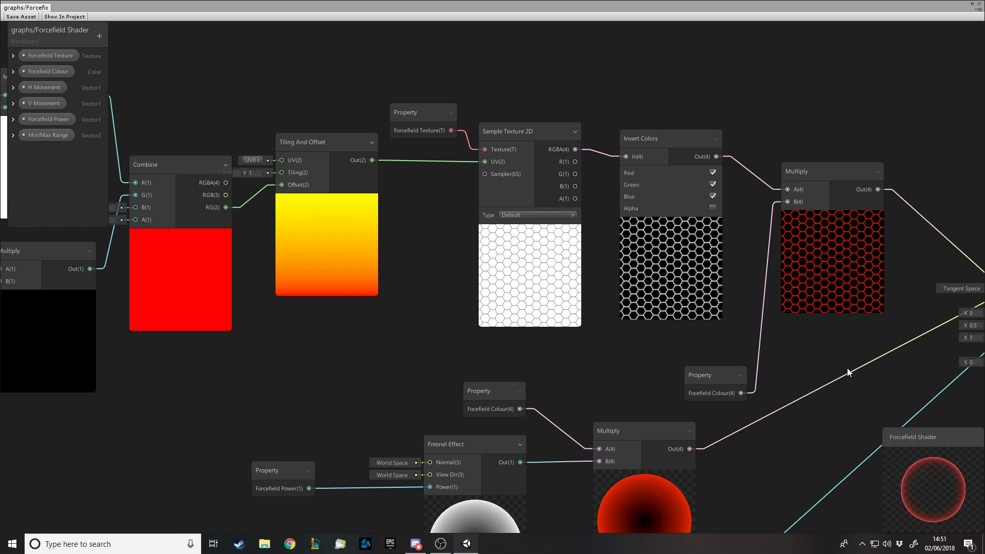
scroll(873, 288, "down", 2)
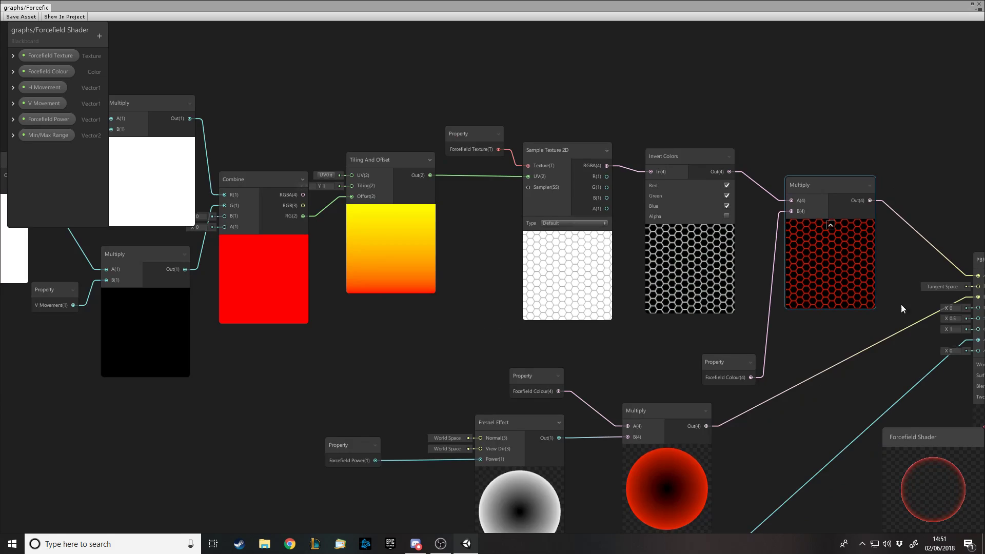
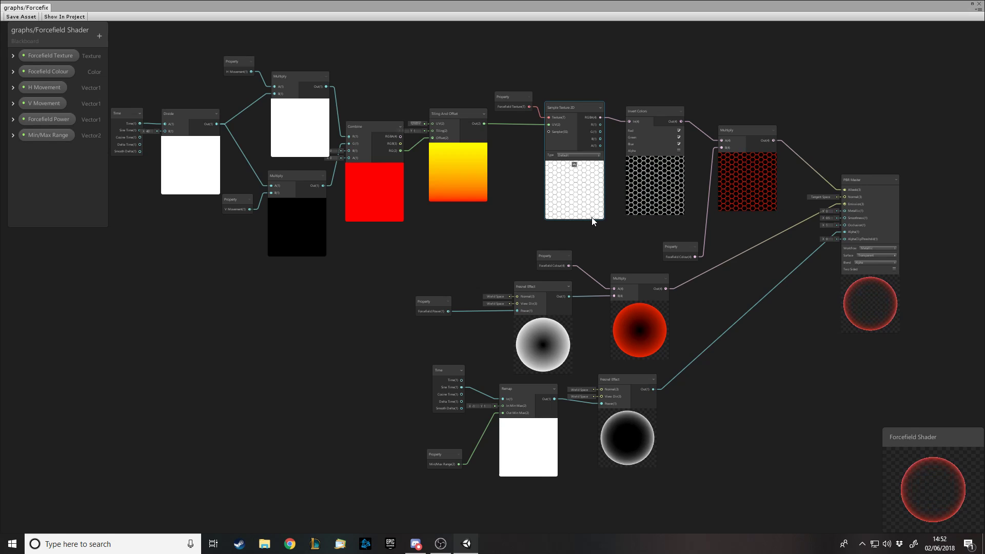
left_click(260, 36)
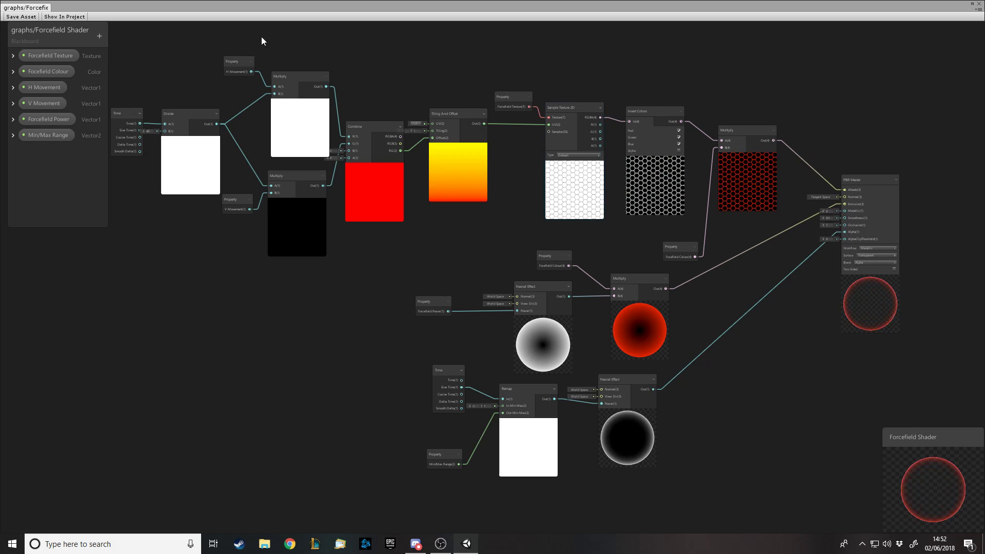
left_click(47, 103)
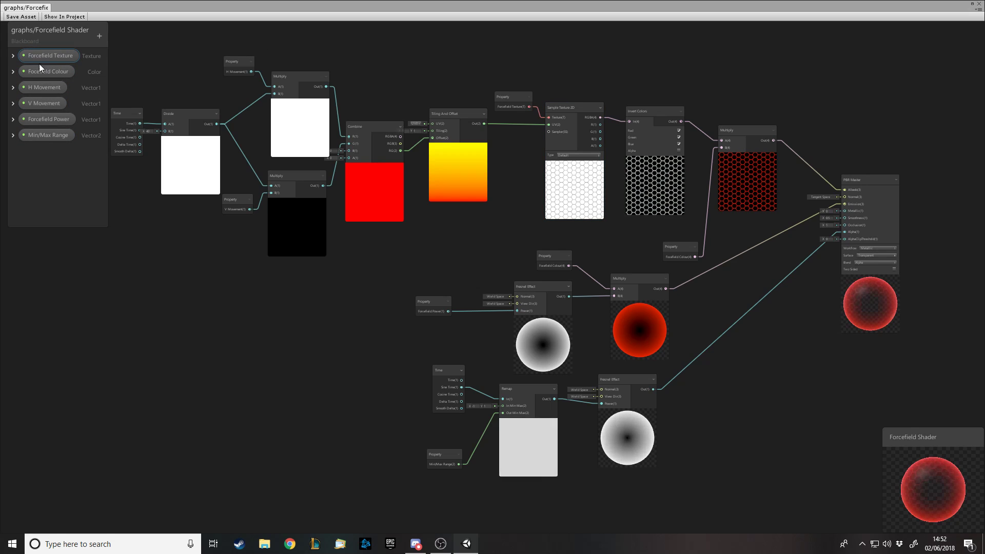
left_click(20, 58)
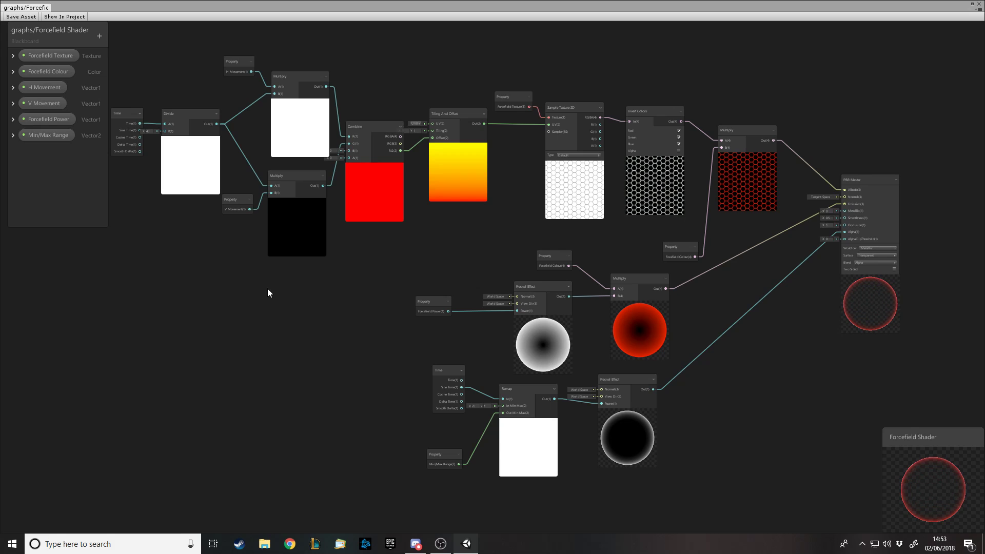
left_click(419, 310)
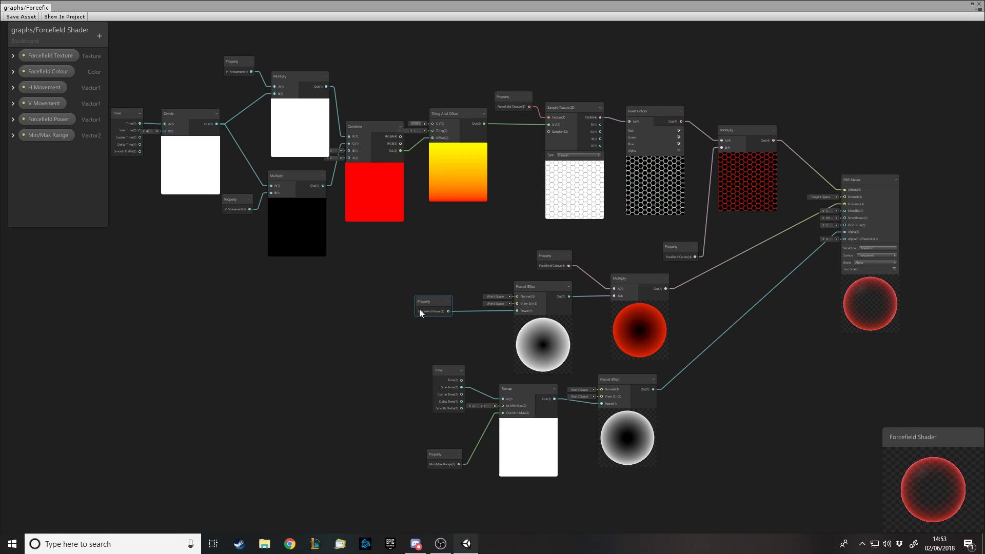
Step: Space the Tiling And Offset and Combine nodes slightly apart so that the UV and Tiling inputs are uncovered
scroll(503, 108, "up", 3)
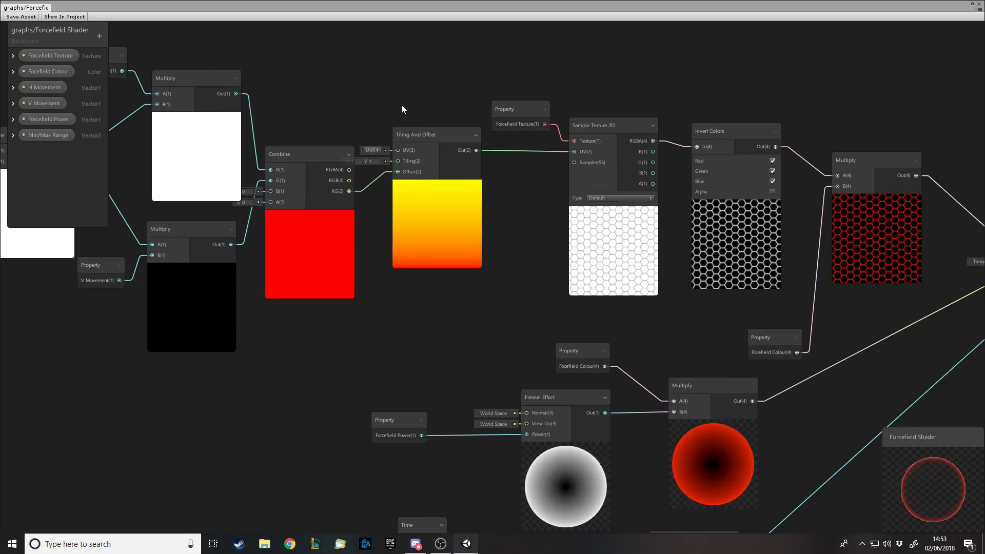
scroll(401, 108, "up", 2)
left_click(322, 162)
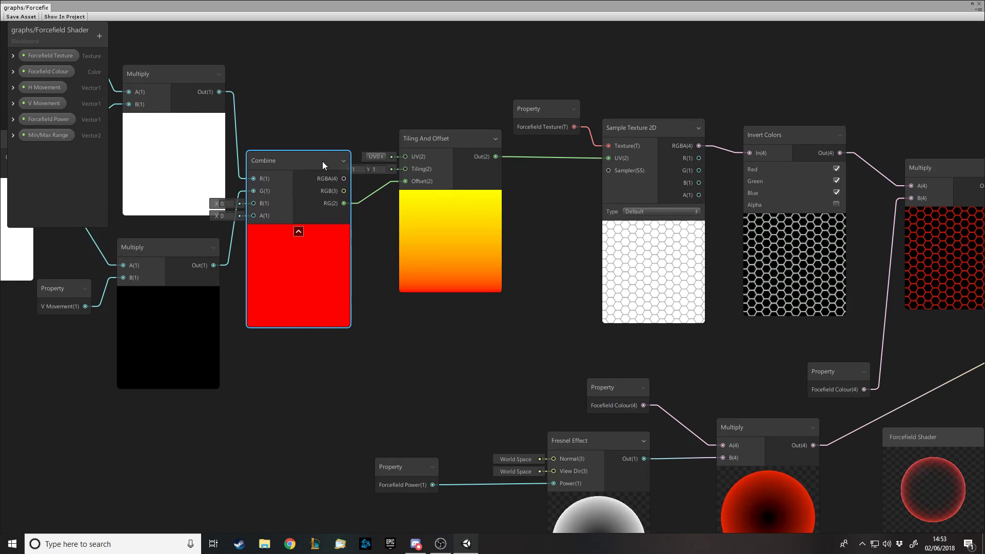
left_click_drag(456, 149, 469, 150)
left_click(344, 161)
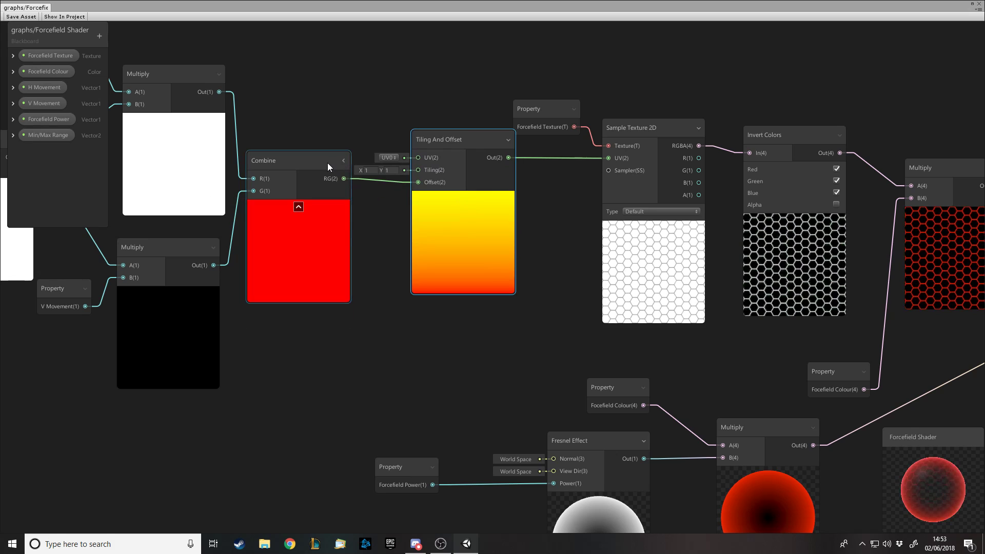
left_click(343, 161)
left_click_drag(327, 160, 331, 159)
left_click(593, 229)
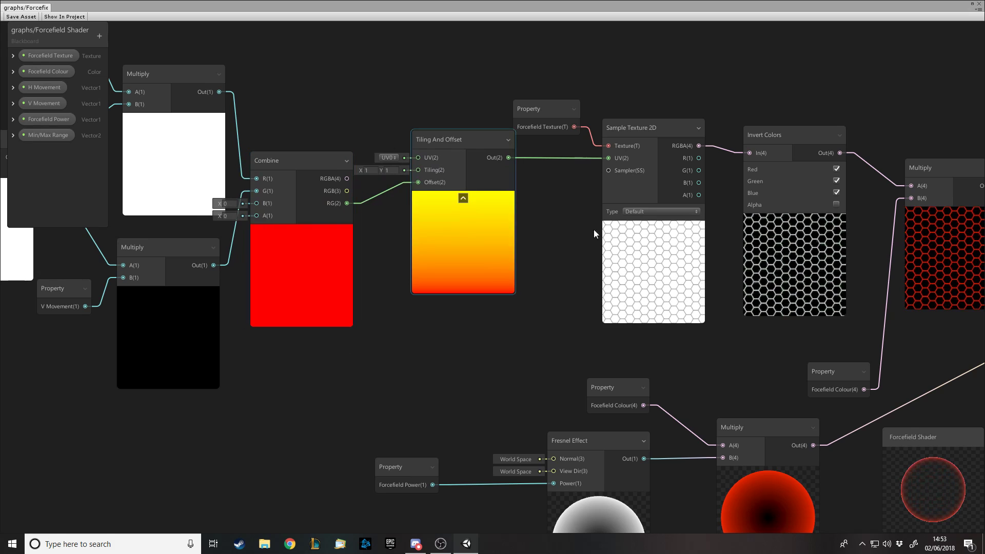
left_click(370, 170)
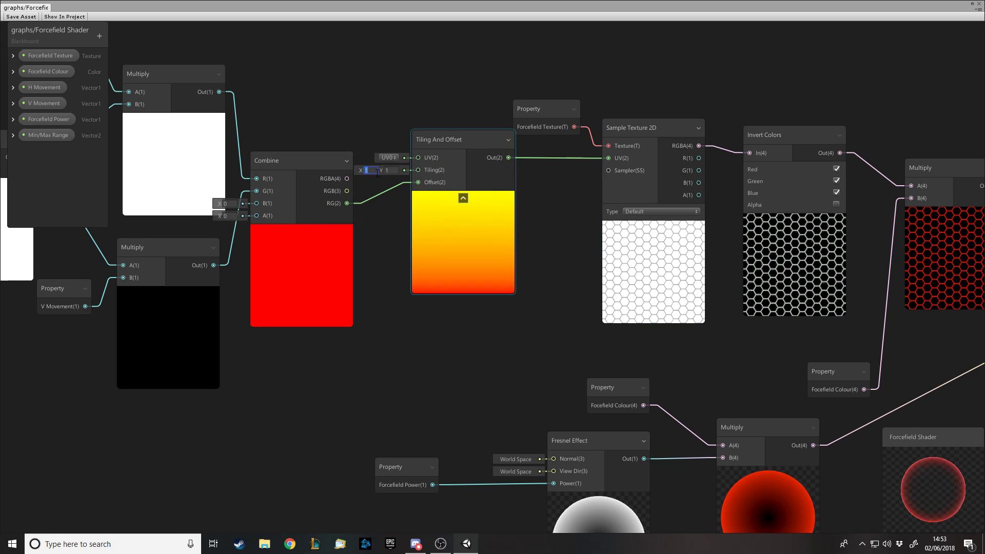
left_click(721, 275)
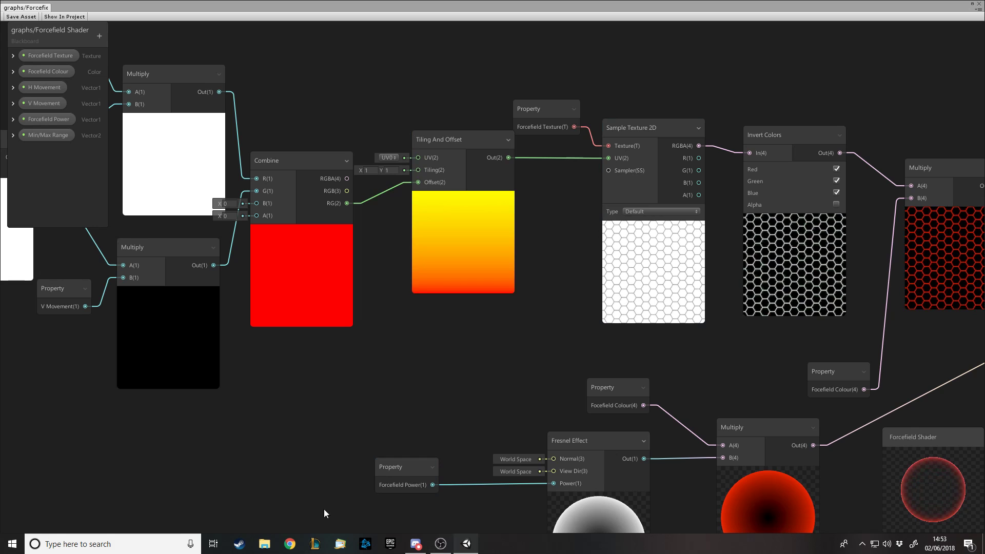
Step: Close the graph window and inspect the forcefield sphere from several sides in the Scene view
left_click_drag(980, 8, 934, 8)
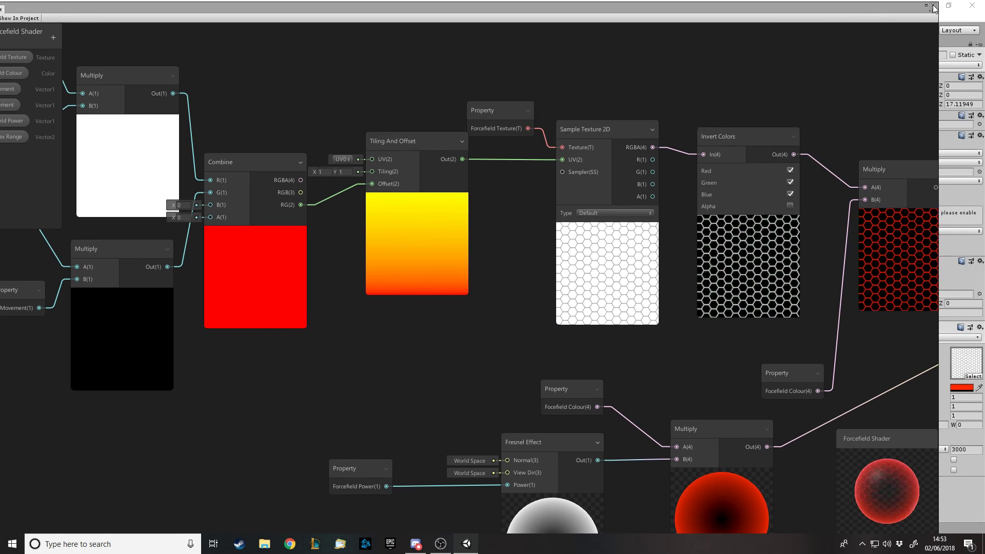
left_click(934, 6)
left_click(277, 42)
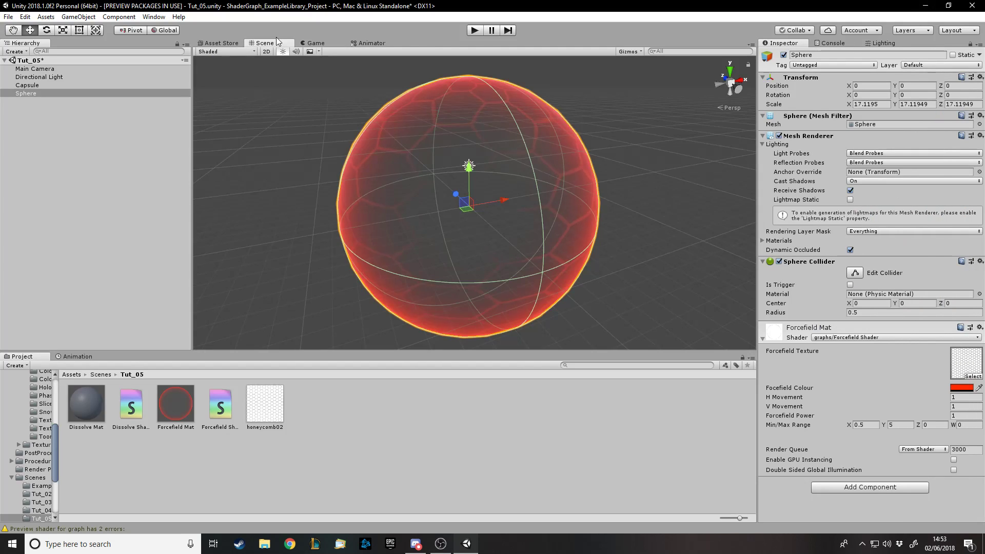
left_click_drag(390, 154, 627, 176, "alt")
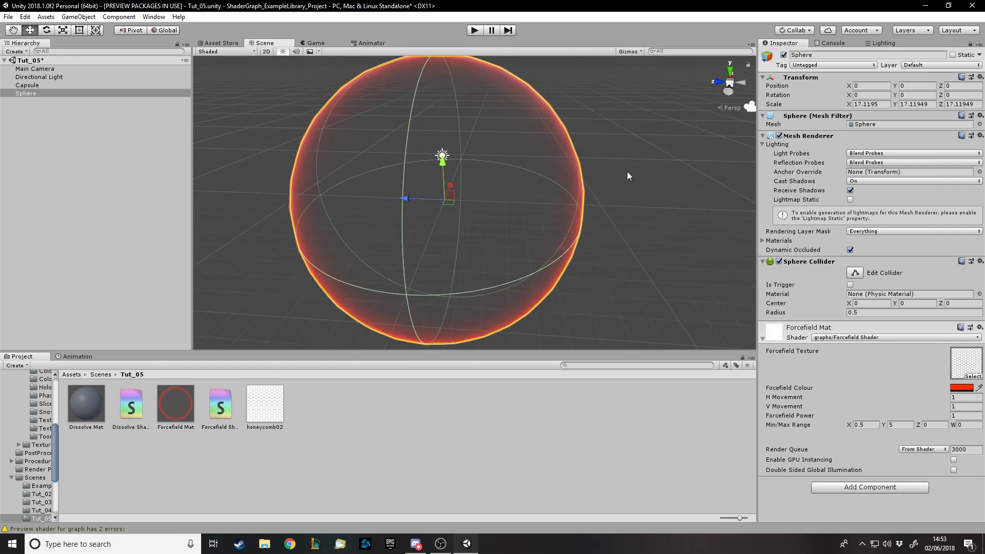
left_click(627, 176)
left_click(436, 121)
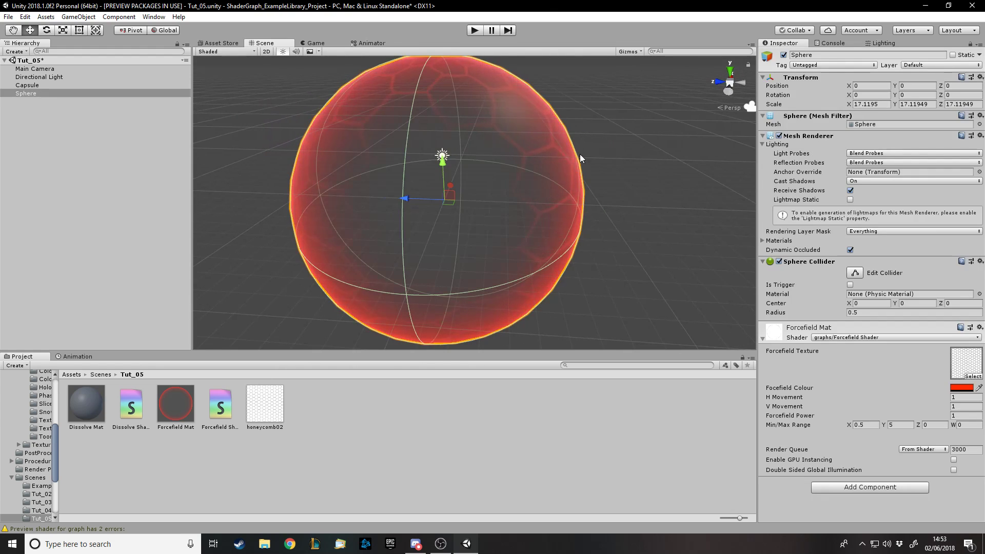
left_click(596, 129)
left_click_drag(596, 130, 550, 222, "alt")
Step: Scale the sphere uniformly to about 11.32 and check how it fits in the Game view
left_click(476, 196)
key("r")
key("f")
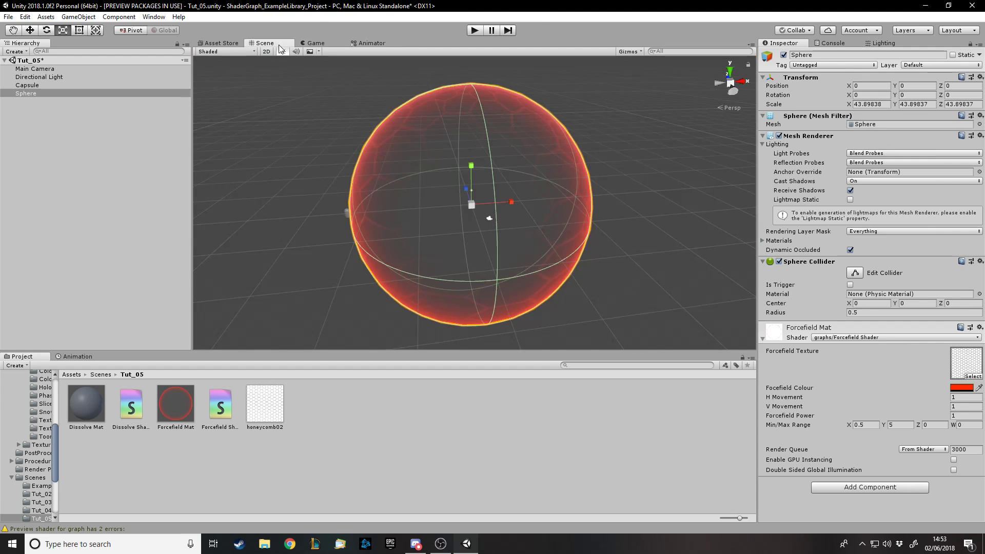
left_click_drag(513, 175, 464, 198, "alt")
left_click(304, 45)
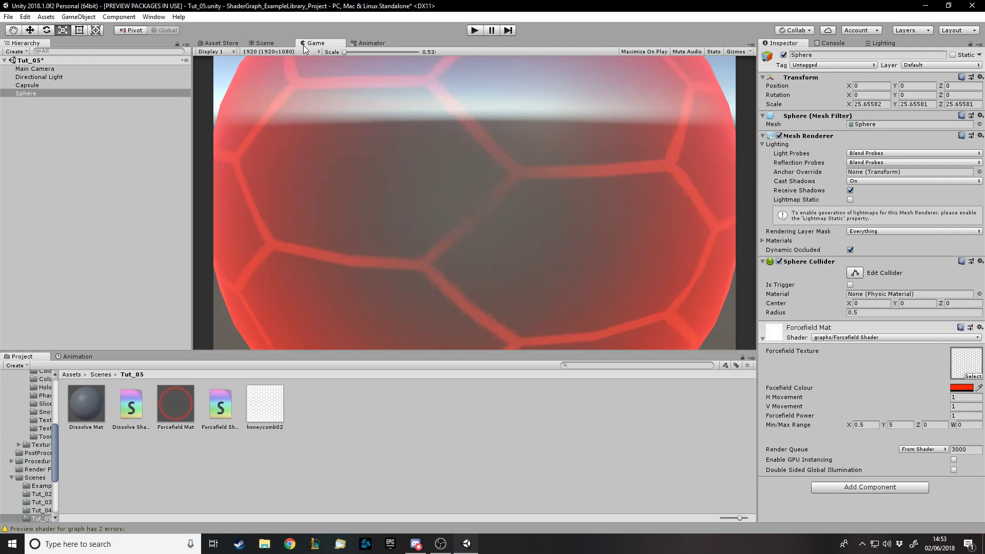
left_click(260, 45)
left_click_drag(467, 212, 434, 218)
left_click(312, 43)
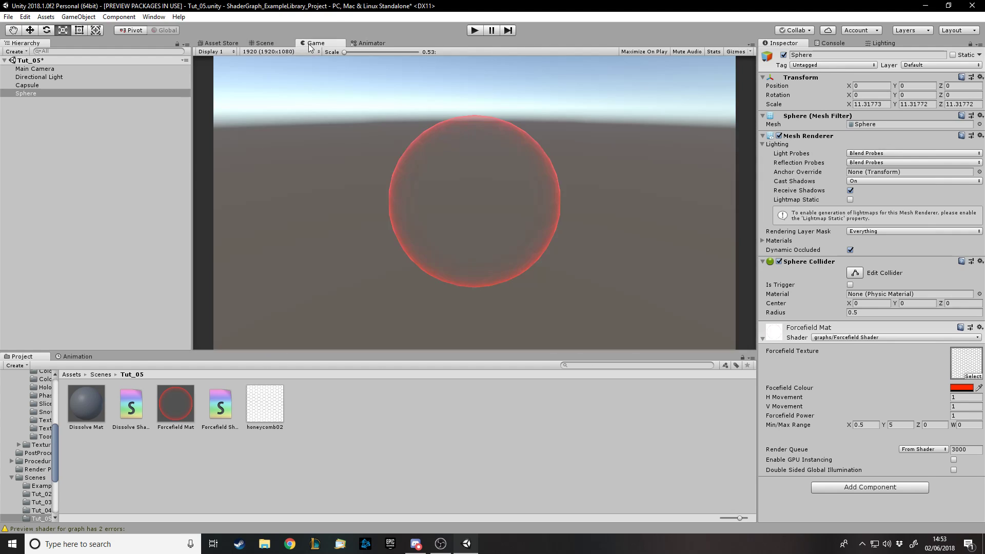